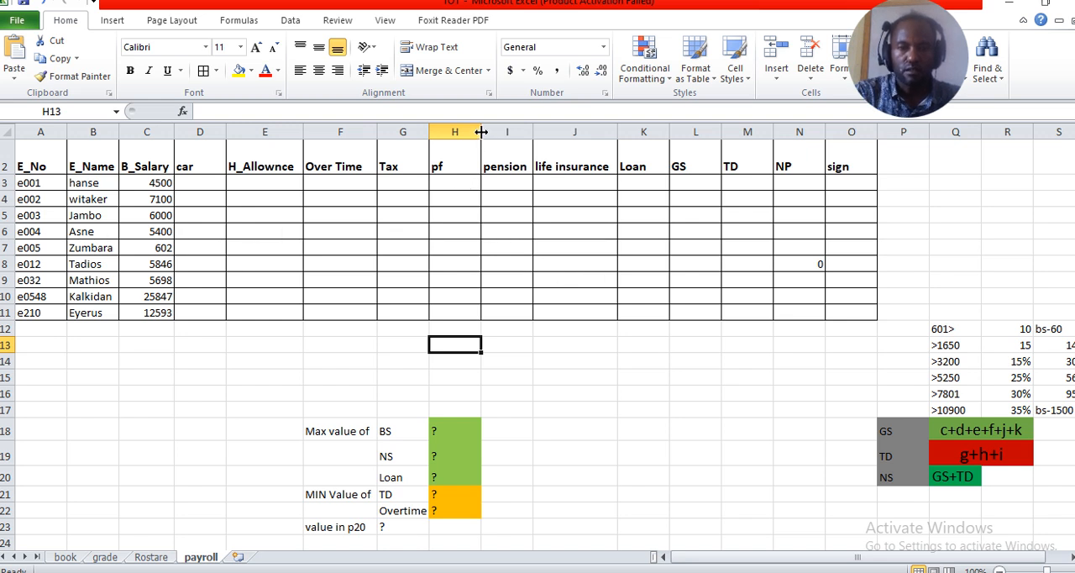
Narrow the pf column and widen the E_Name column in the payroll table
{"action": "left_click_drag", "start_coordinate": [481, 132], "coordinate": [469, 131]}
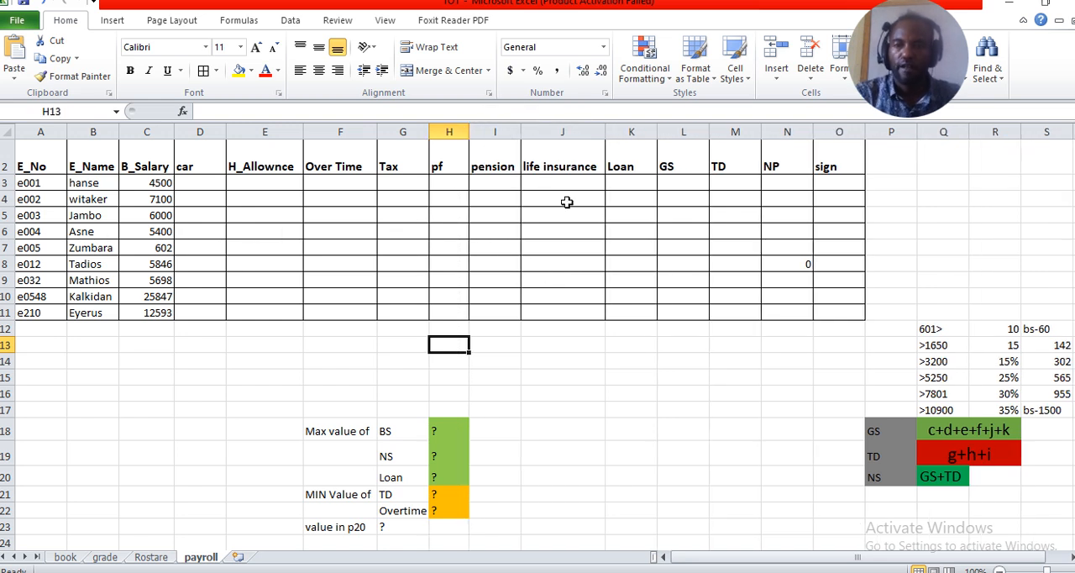
{"action": "left_click", "coordinate": [560, 230]}
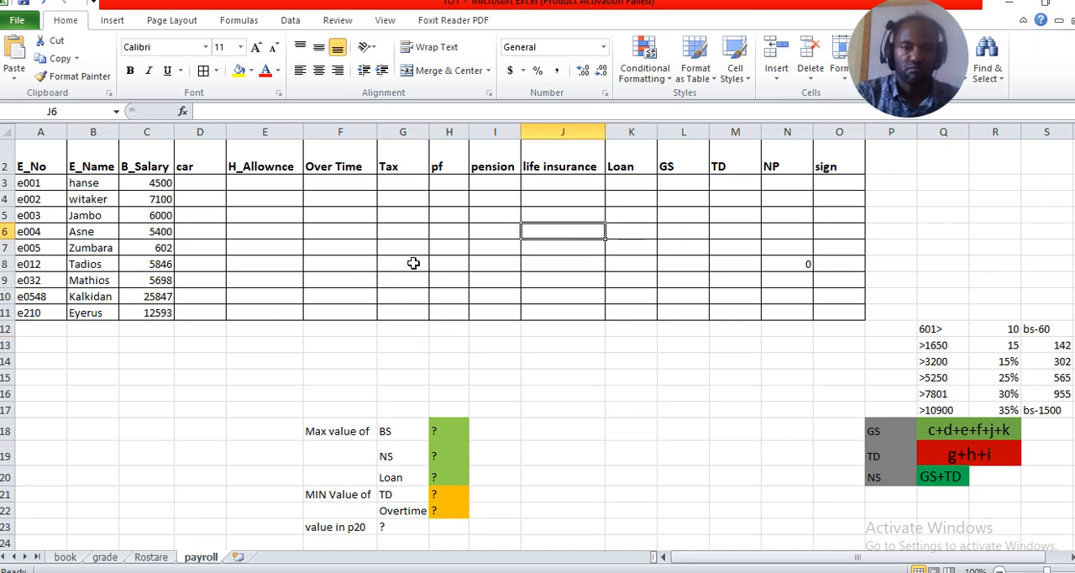
{"action": "left_click", "coordinate": [414, 235]}
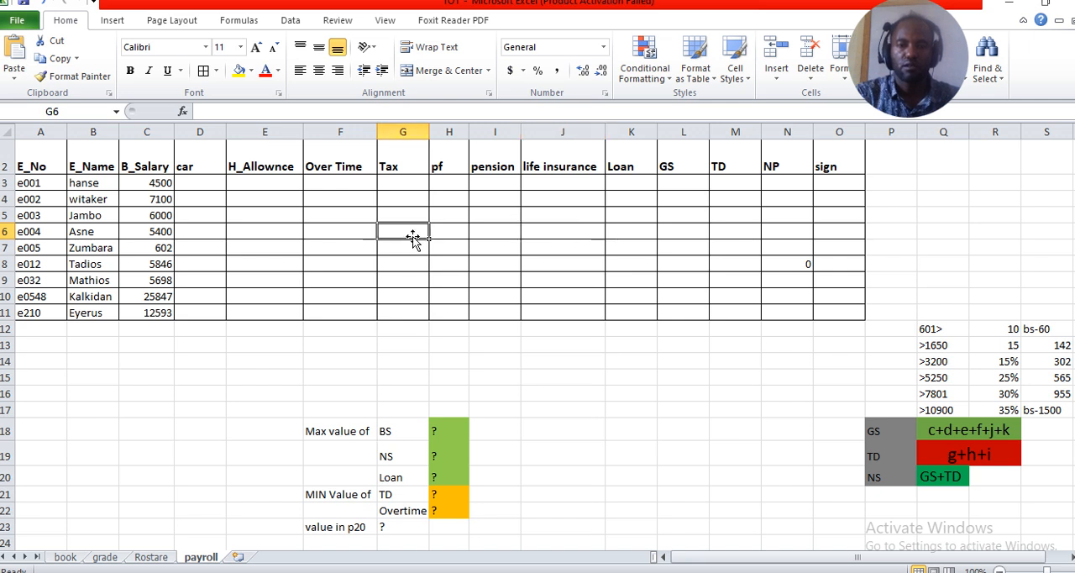
{"action": "left_click", "coordinate": [331, 310]}
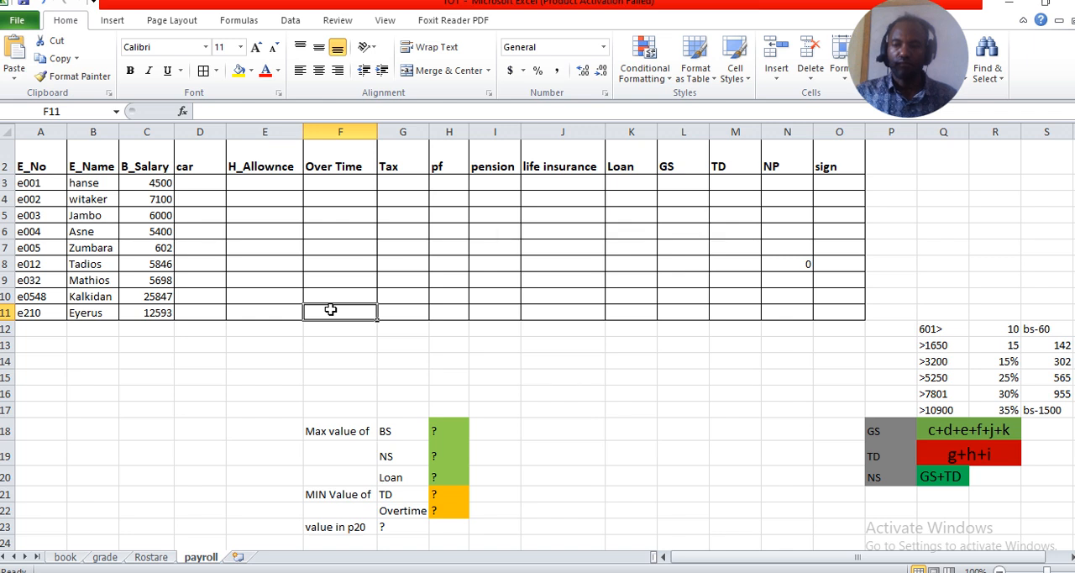
{"action": "left_click", "coordinate": [350, 330]}
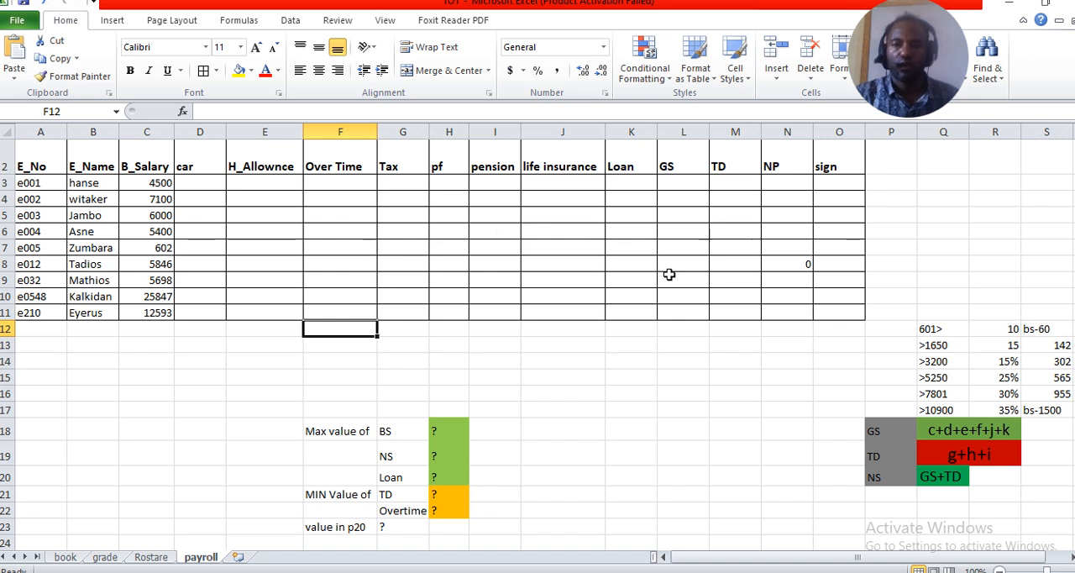
{"action": "left_click", "coordinate": [198, 192]}
{"action": "left_click", "coordinate": [201, 182]}
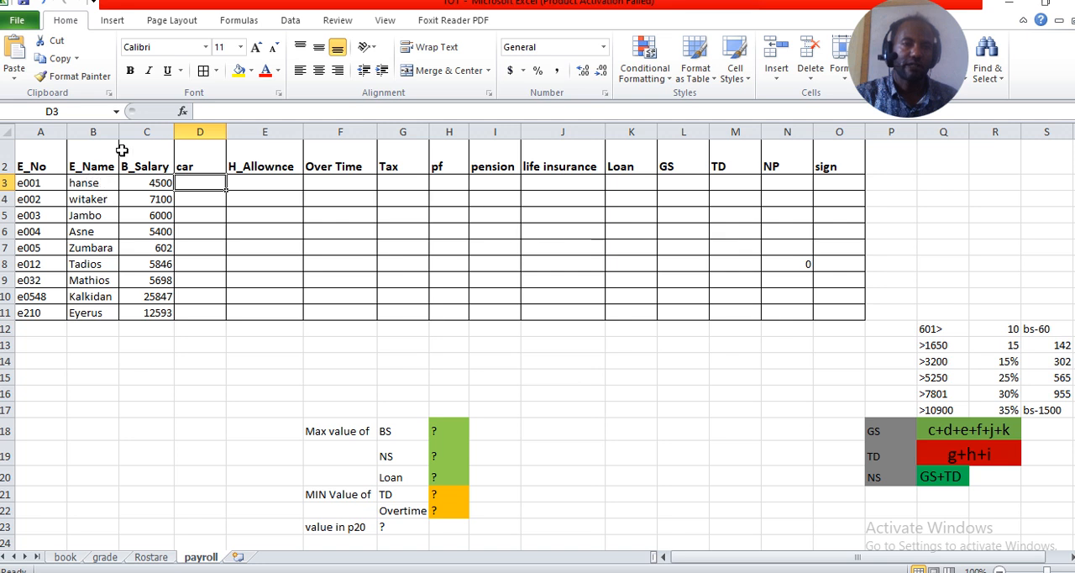
{"action": "left_click_drag", "start_coordinate": [118, 132], "coordinate": [133, 132]}
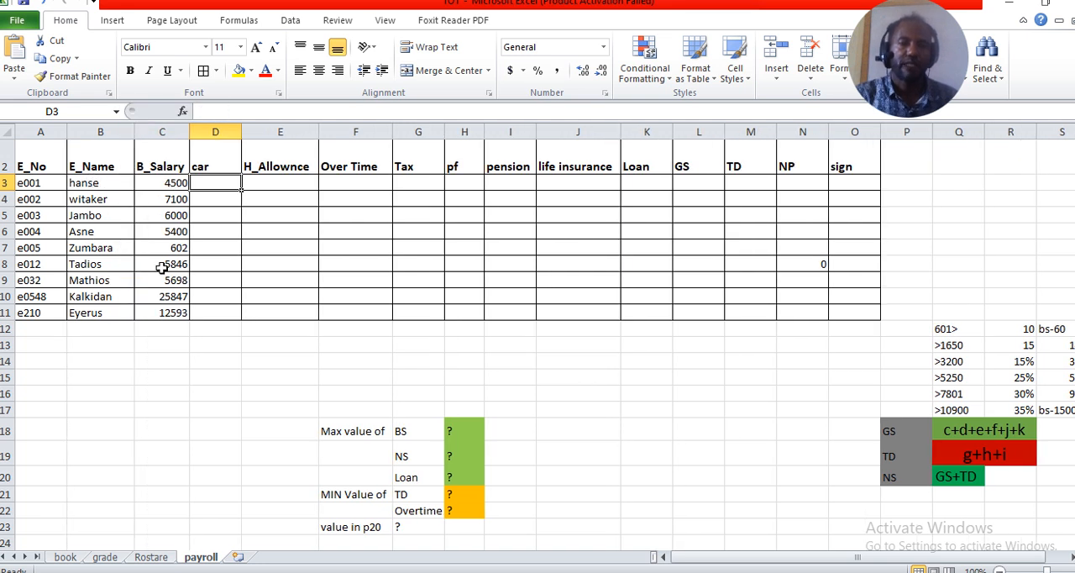
Narrow the Over Time column to about the width of its heading
{"action": "left_click", "coordinate": [208, 312]}
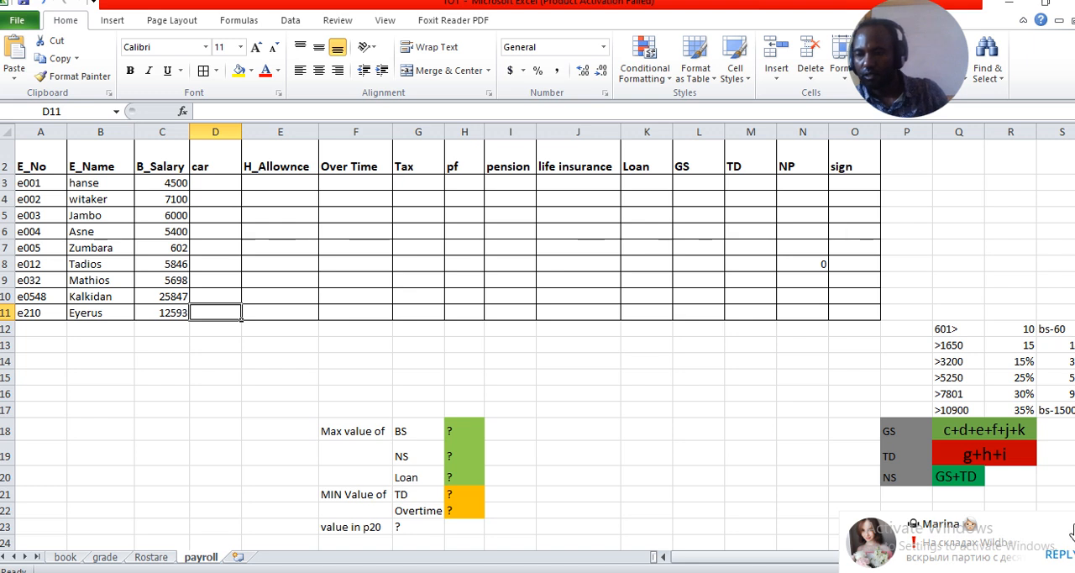
{"action": "left_click", "coordinate": [226, 181]}
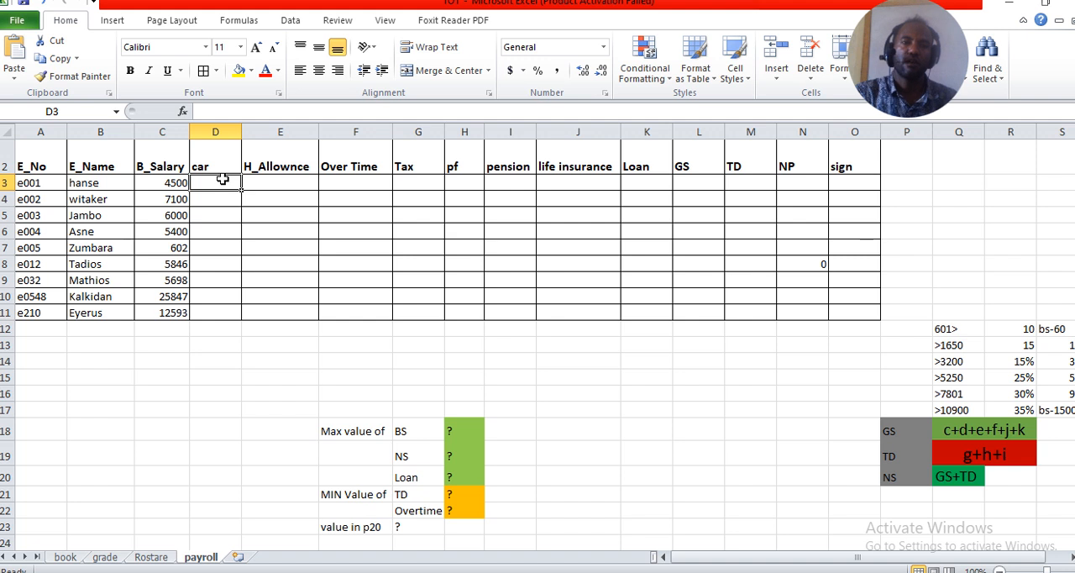
{"action": "left_click", "coordinate": [277, 183]}
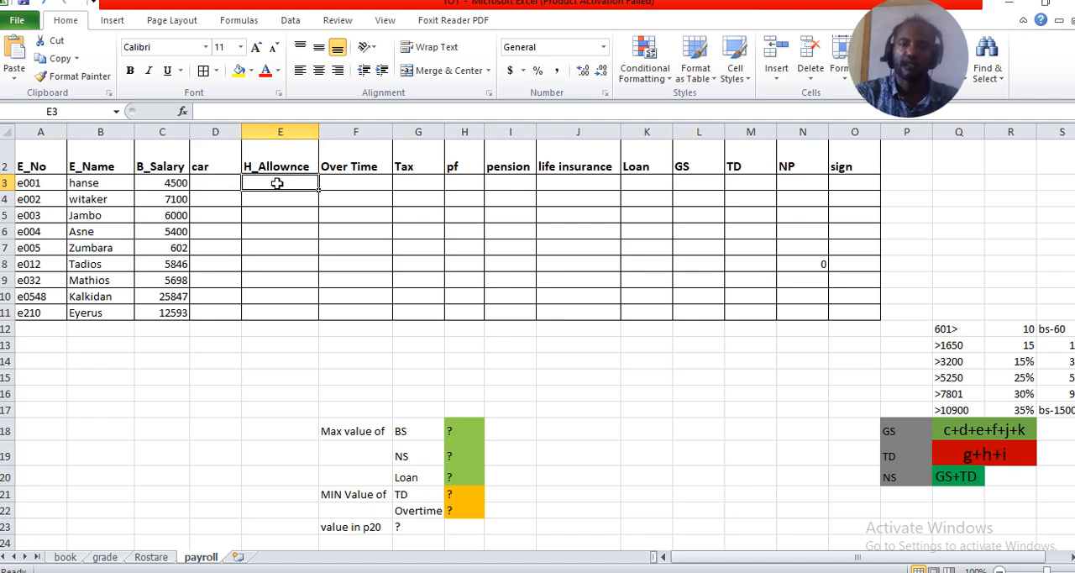
{"action": "left_click", "coordinate": [350, 185]}
{"action": "left_click_drag", "start_coordinate": [393, 132], "coordinate": [377, 132]}
Go through the payroll columns from Tax to NP to examine which fields have to be calculated
{"action": "left_click", "coordinate": [402, 184]}
{"action": "left_click", "coordinate": [440, 186]}
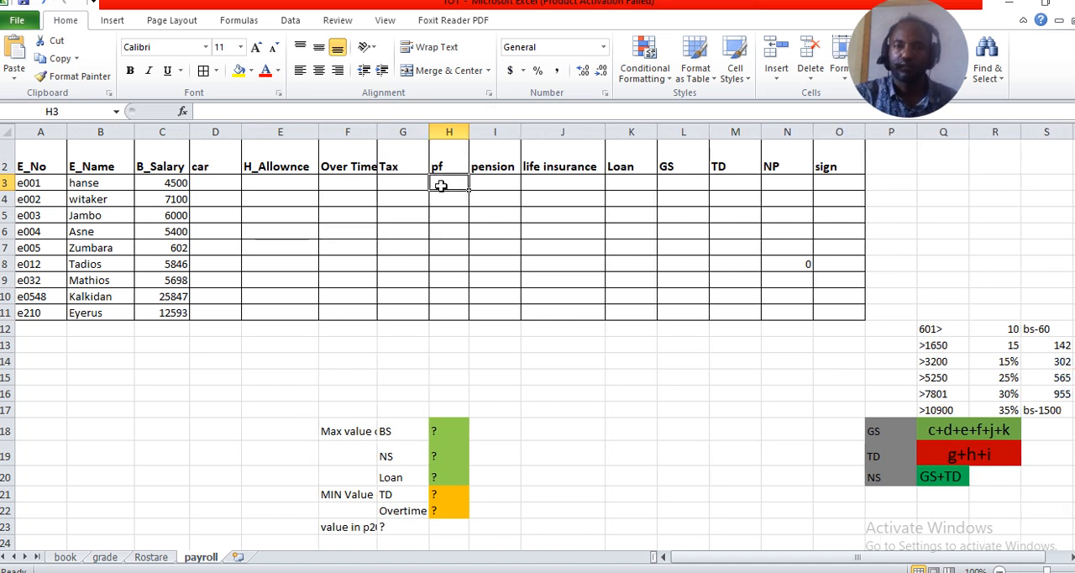
{"action": "left_click", "coordinate": [496, 186]}
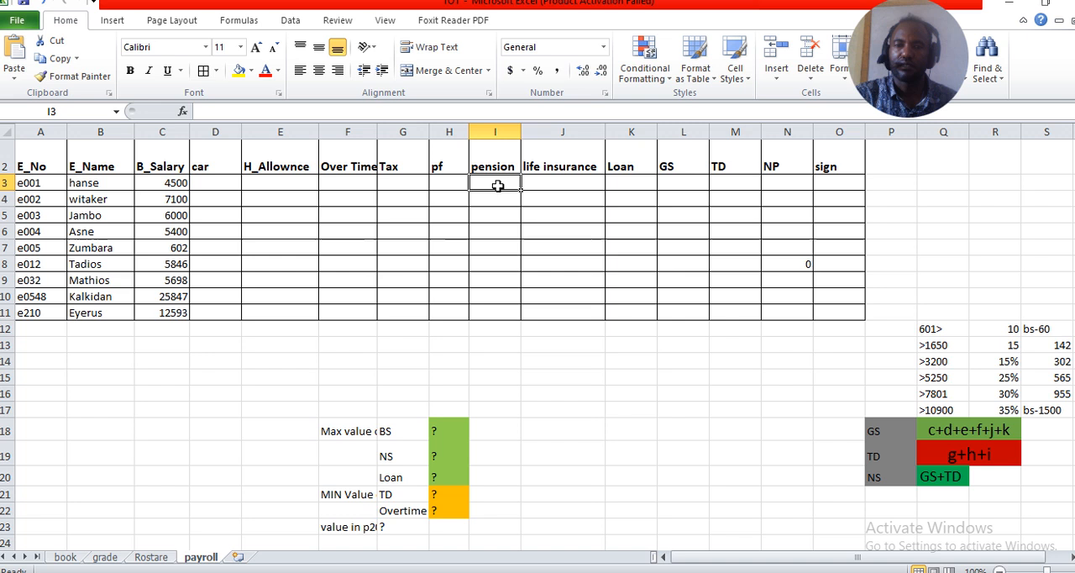
{"action": "left_click", "coordinate": [547, 179]}
{"action": "left_click", "coordinate": [618, 180]}
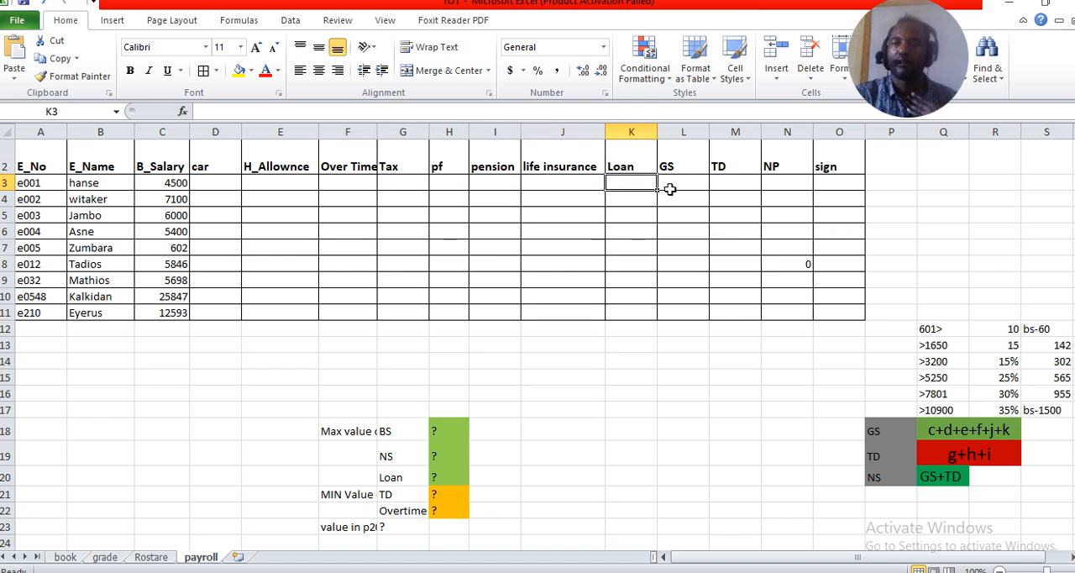
{"action": "left_click", "coordinate": [673, 182]}
{"action": "left_click", "coordinate": [729, 183]}
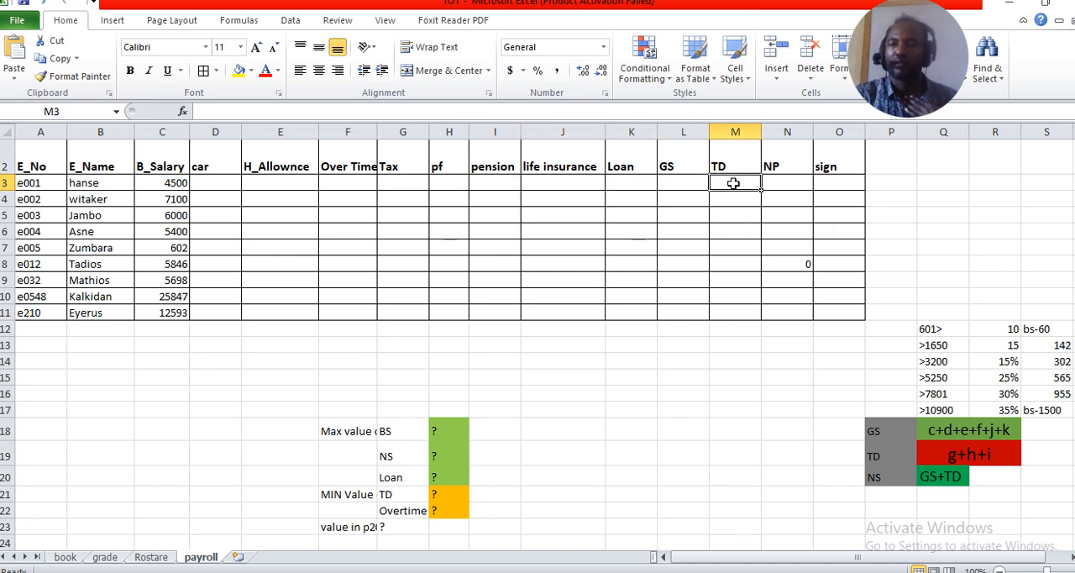
{"action": "left_click", "coordinate": [779, 178]}
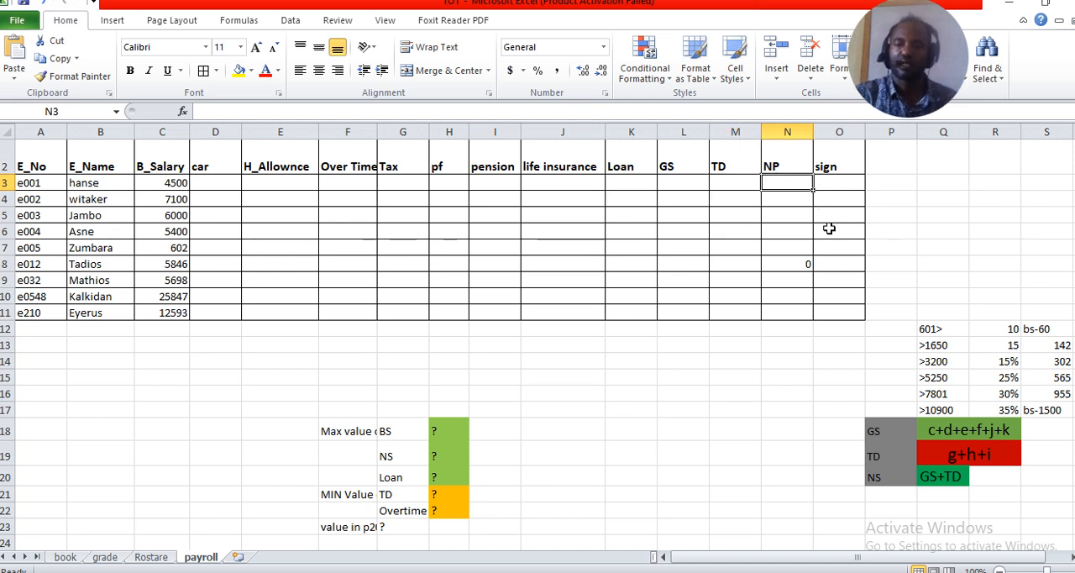
Clear the stray 0 from the NP column in cell N8
{"action": "left_click", "coordinate": [804, 265]}
{"action": "key", "text": "Delete"}
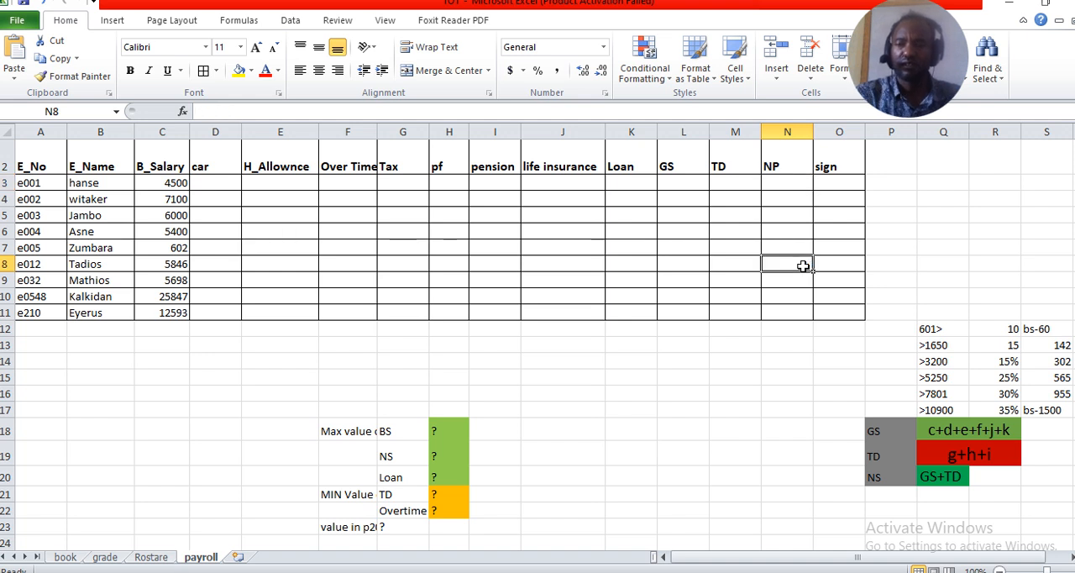
Calculate the car allowance as 10% of the basic salary with =C3*10% in D3 and fill it down to D11
{"action": "left_click", "coordinate": [217, 182]}
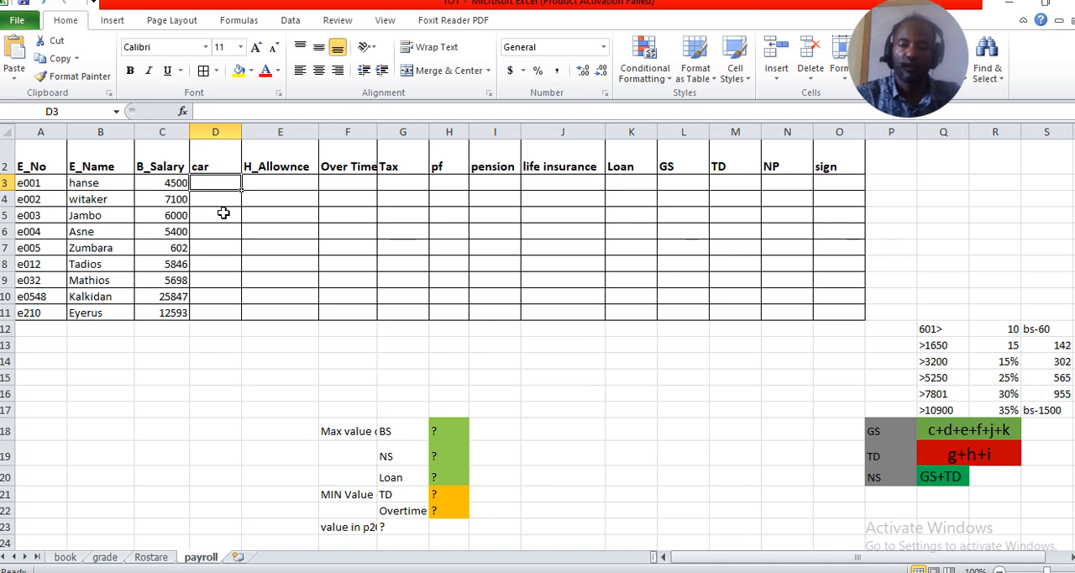
{"action": "type", "text": "="}
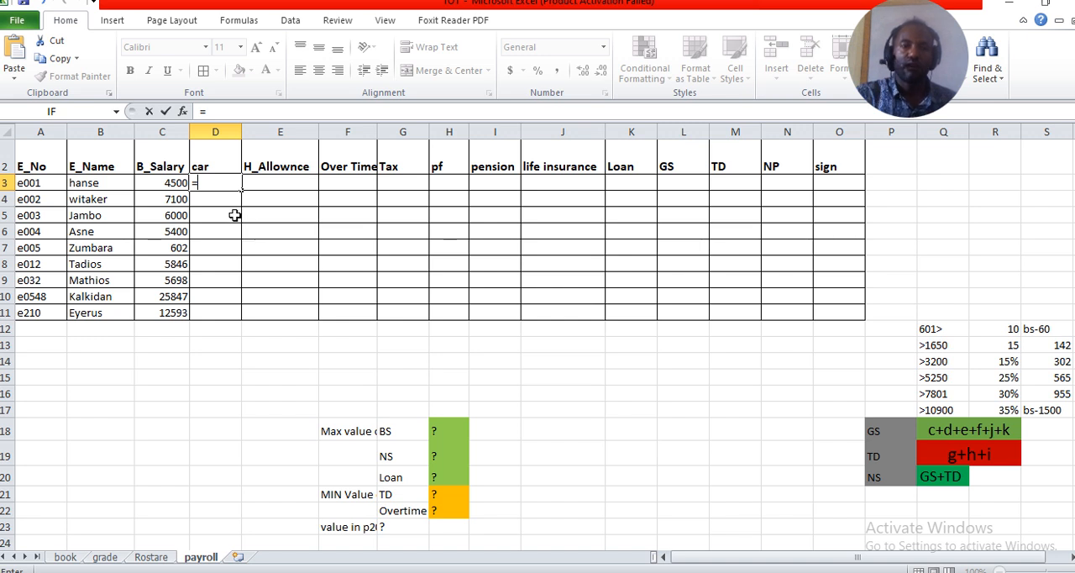
{"action": "left_click", "coordinate": [175, 186]}
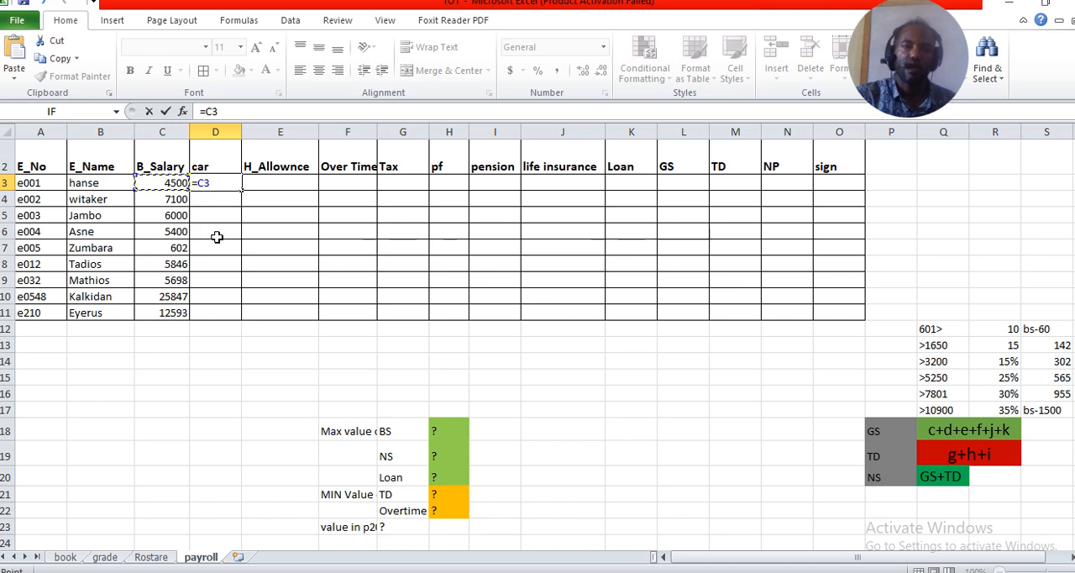
{"action": "type", "text": "*"}
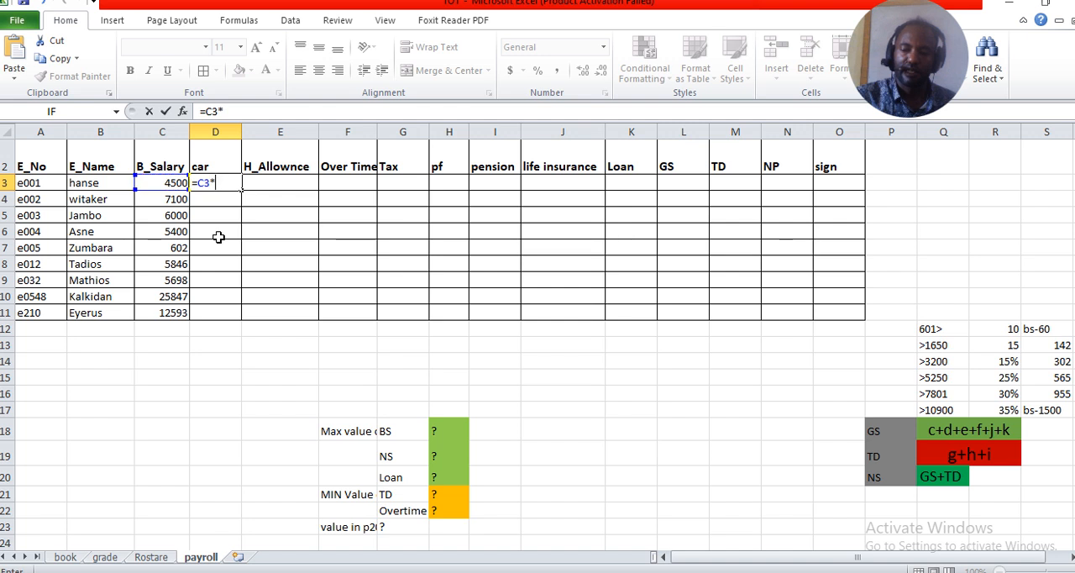
{"action": "type", "text": "10"}
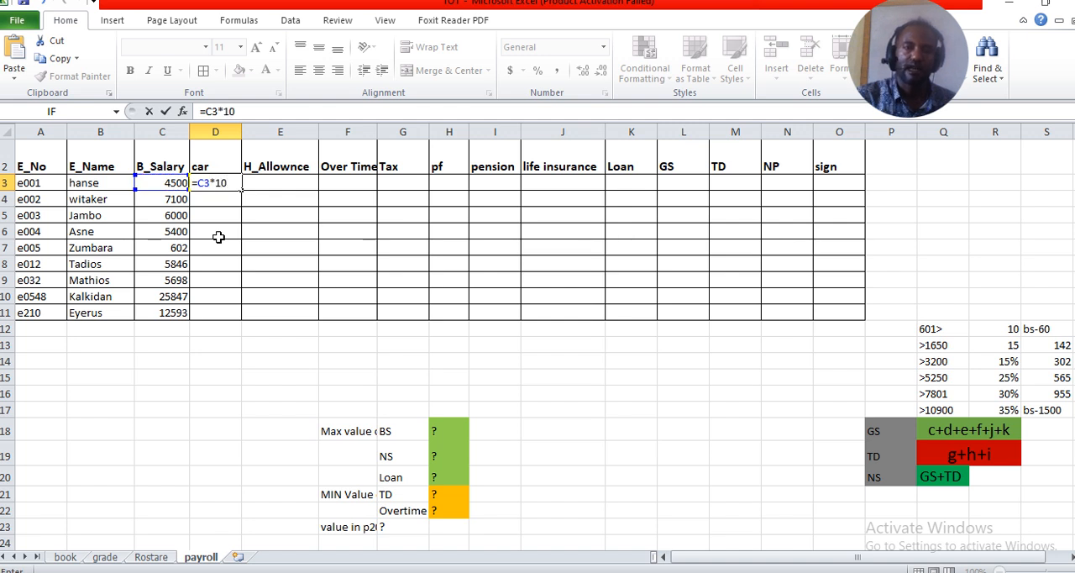
{"action": "type", "text": "%"}
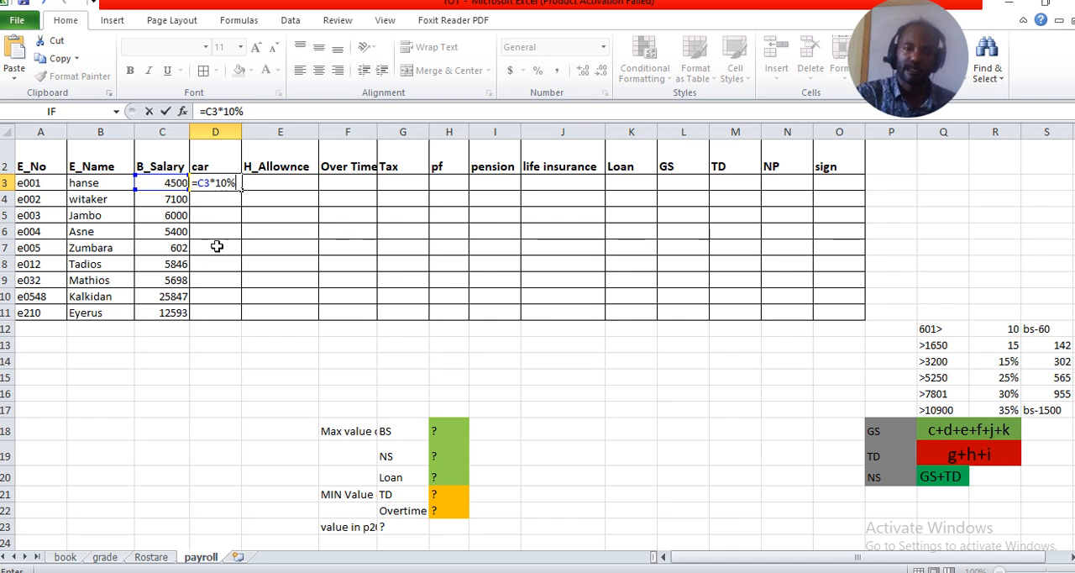
{"action": "key", "text": "Return"}
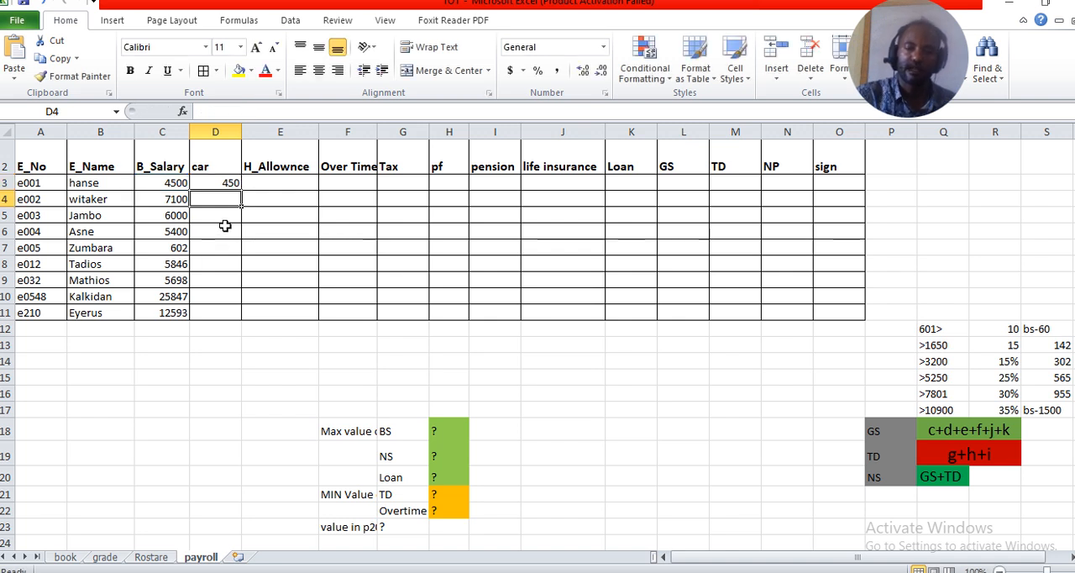
{"action": "left_click", "coordinate": [228, 182]}
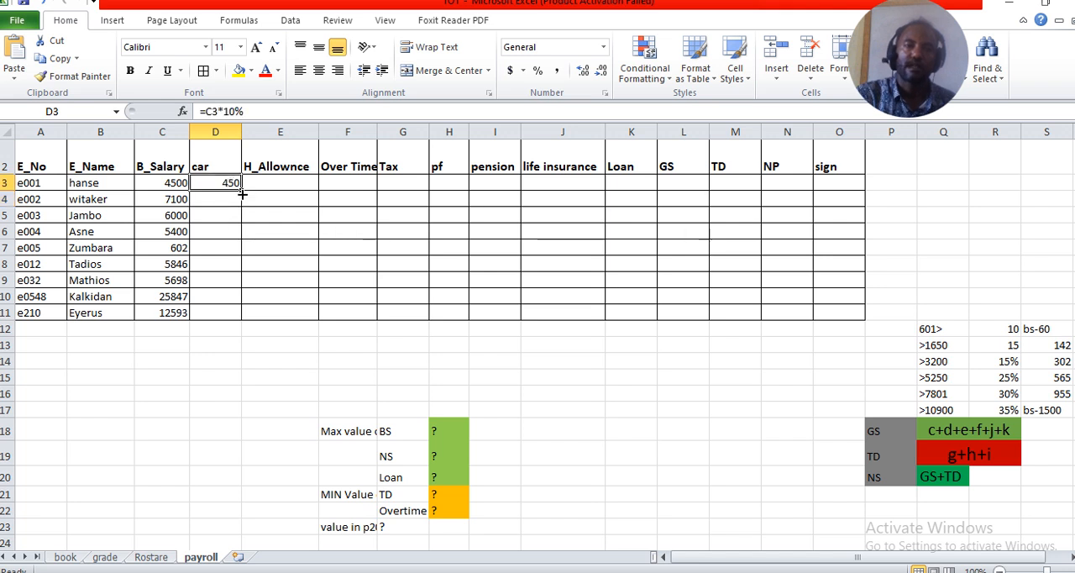
{"action": "double_click", "coordinate": [241, 189]}
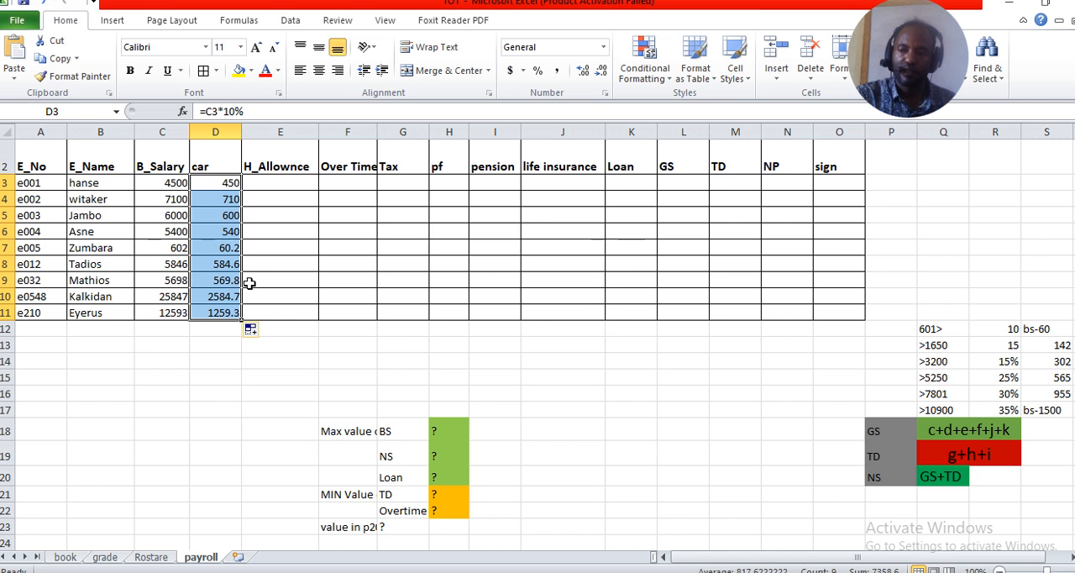
Calculate the H_Allownce as 15% of the basic salary with =C3*15/100 in E3 and fill it down to E11
{"action": "left_click", "coordinate": [275, 188]}
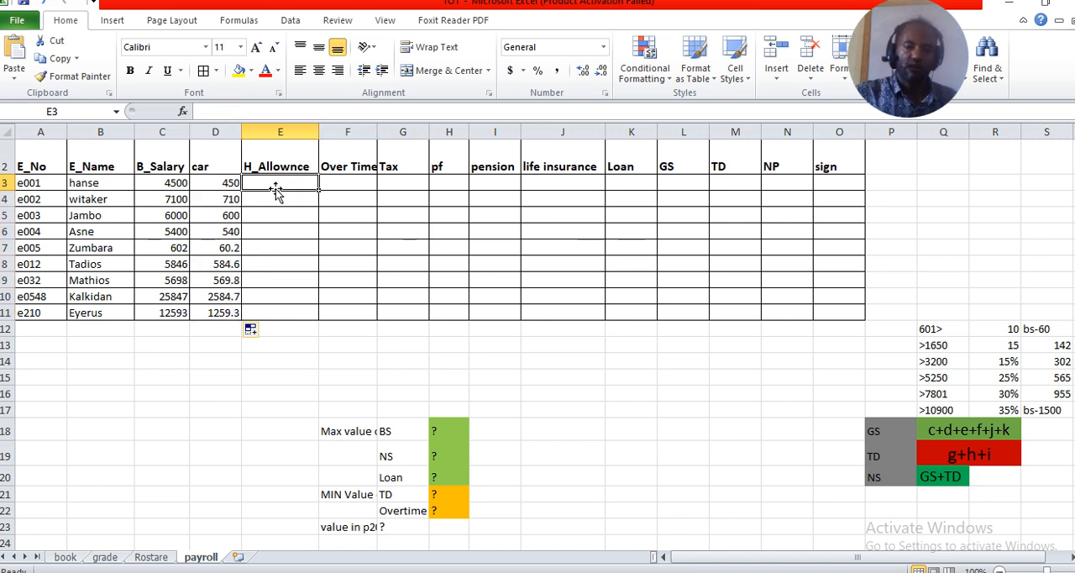
{"action": "type", "text": "="}
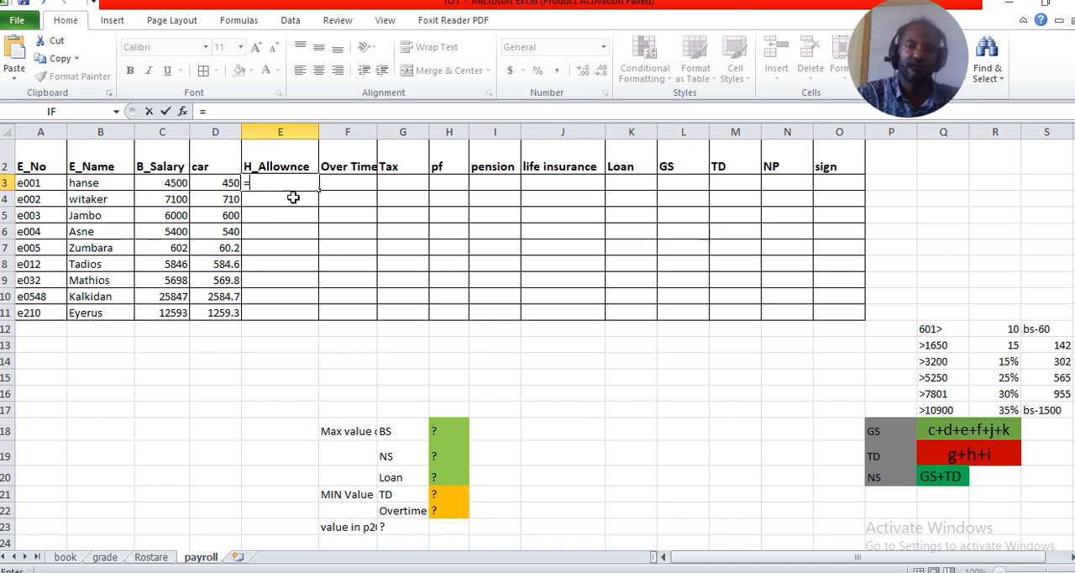
{"action": "left_click", "coordinate": [173, 185]}
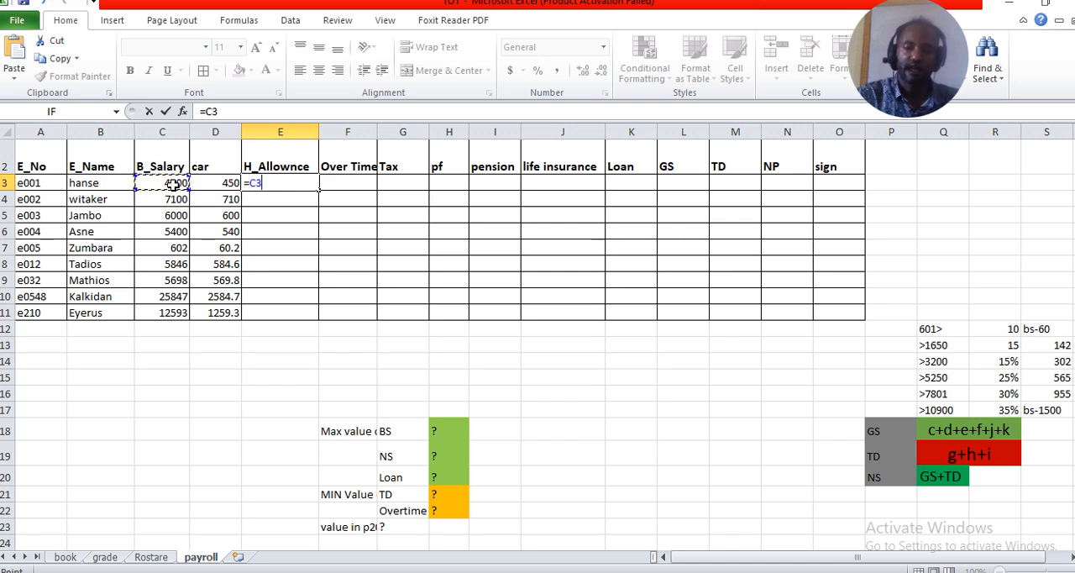
{"action": "type", "text": "*"}
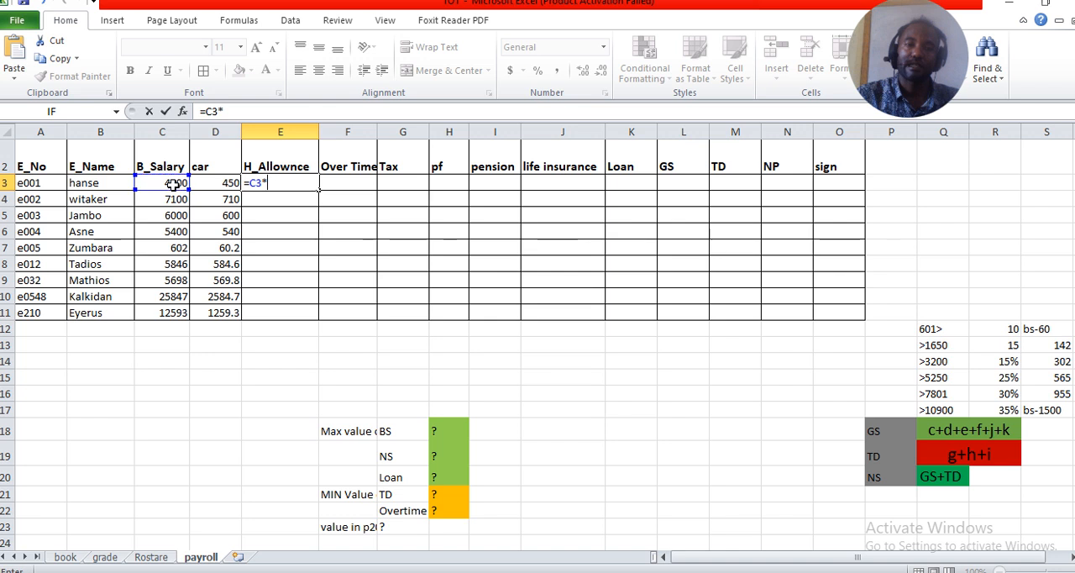
{"action": "type", "text": "1"}
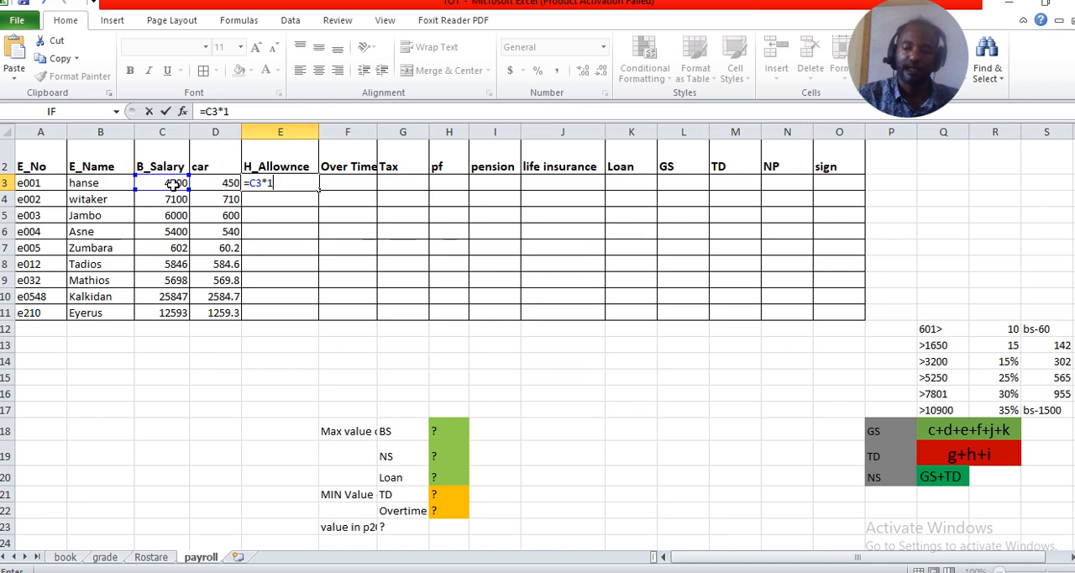
{"action": "type", "text": "5"}
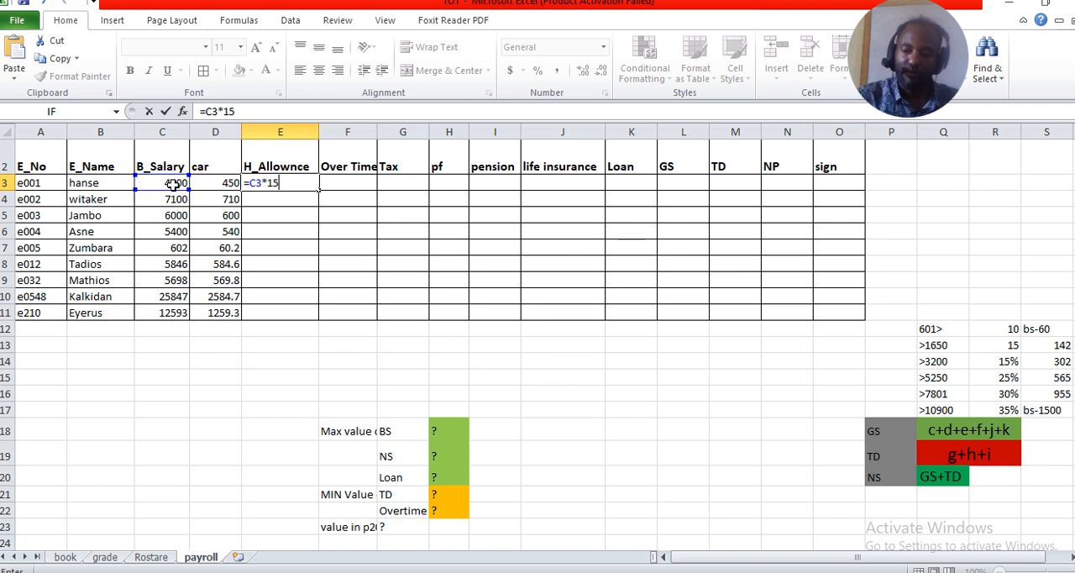
{"action": "type", "text": "/100"}
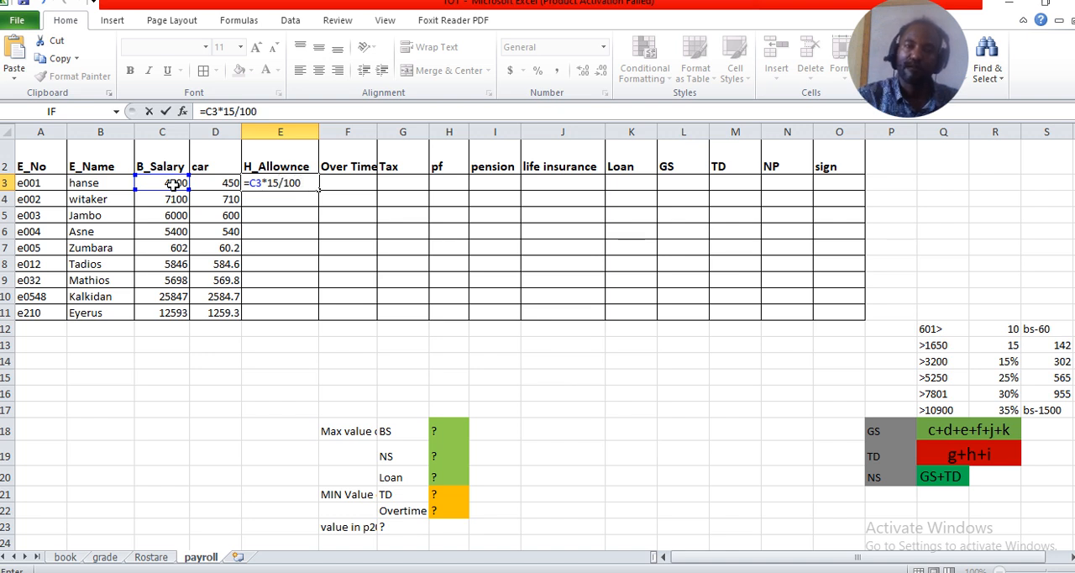
{"action": "key", "text": "Return"}
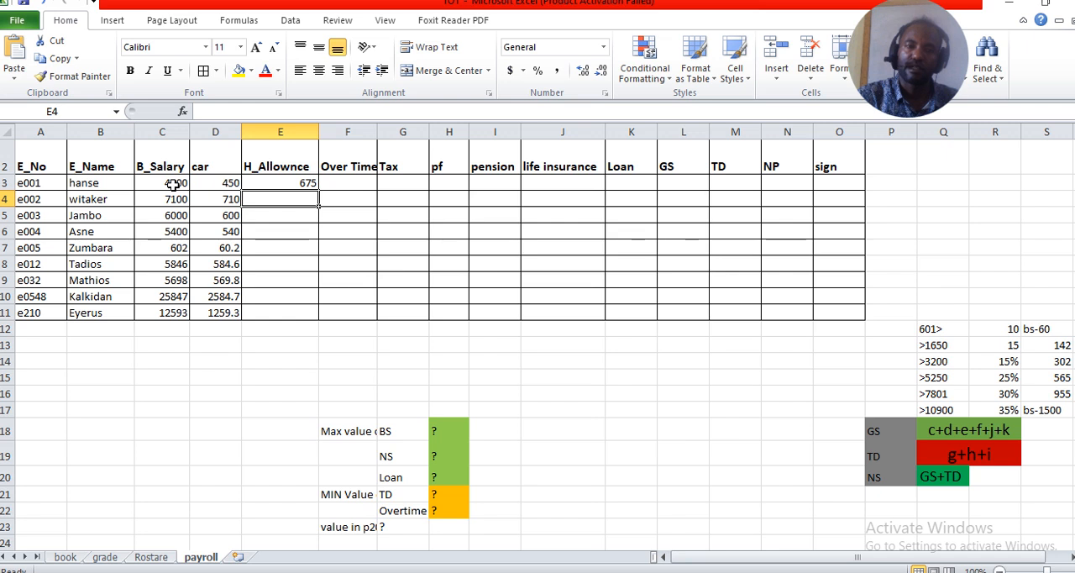
{"action": "left_click", "coordinate": [300, 182]}
{"action": "left_click_drag", "start_coordinate": [319, 191], "coordinate": [318, 319]}
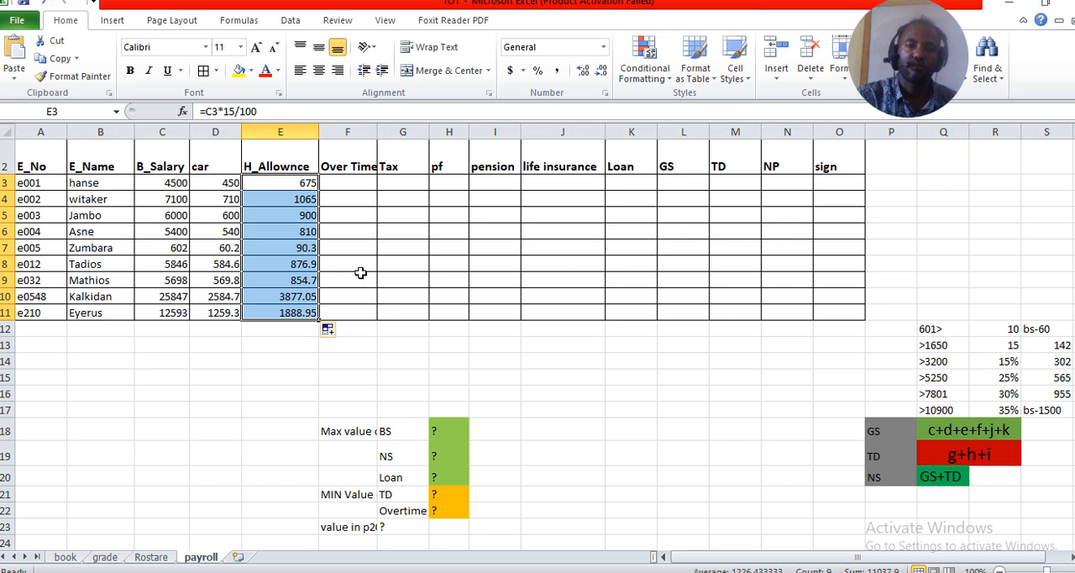
Enter overtime amounts of 1200 in F3, 1000 in F8 and 2500 in F11
{"action": "left_click", "coordinate": [356, 182]}
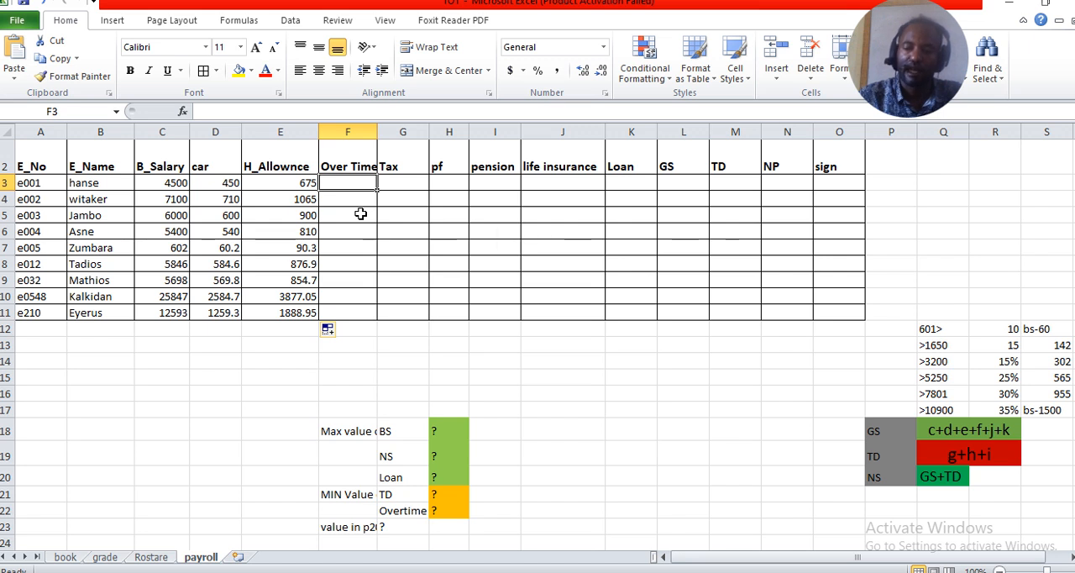
{"action": "type", "text": "1200"}
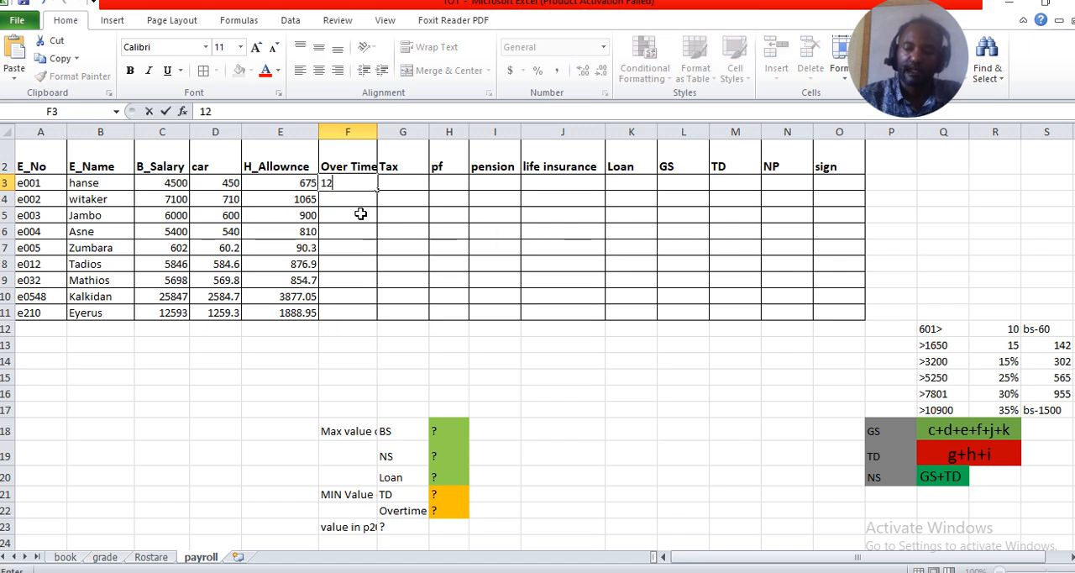
{"action": "key", "text": "Return"}
{"action": "key", "text": "Down"}
{"action": "key", "text": "Down"}
{"action": "key", "text": "Down"}
{"action": "key", "text": "Down"}
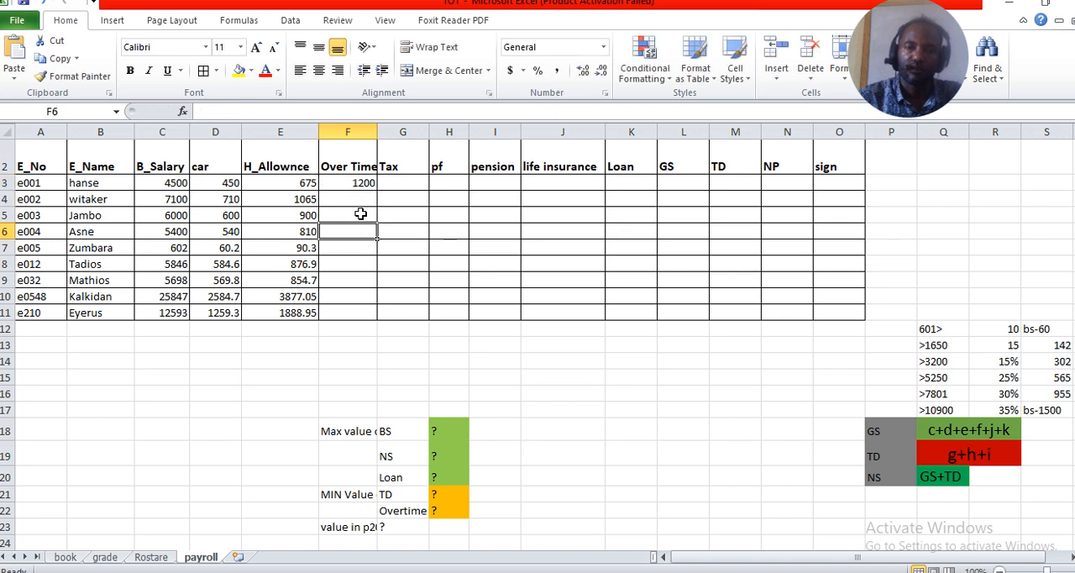
{"action": "type", "text": "1000"}
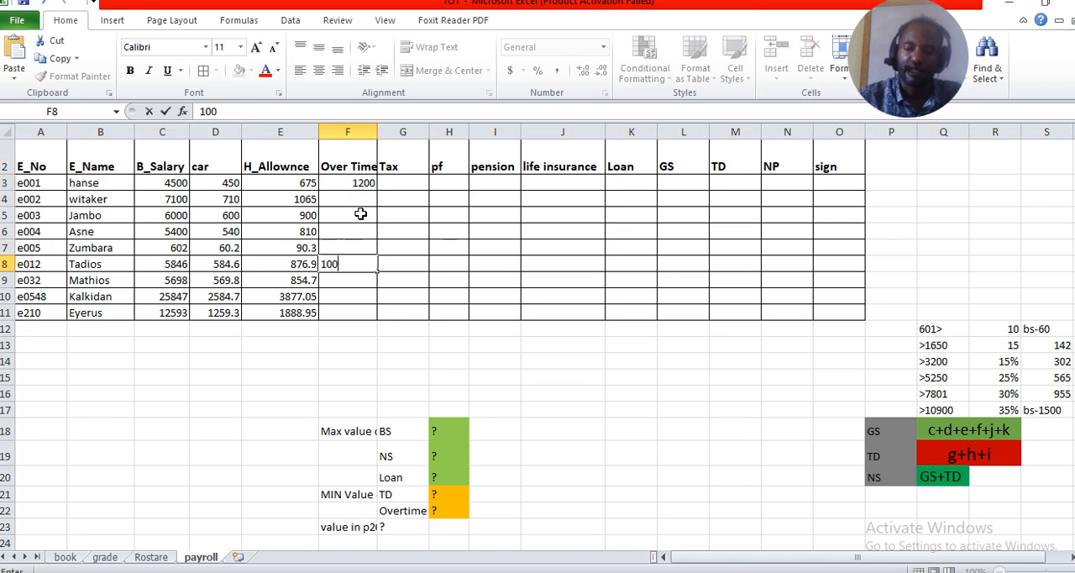
{"action": "key", "text": "Return"}
{"action": "key", "text": "Down"}
{"action": "key", "text": "Down"}
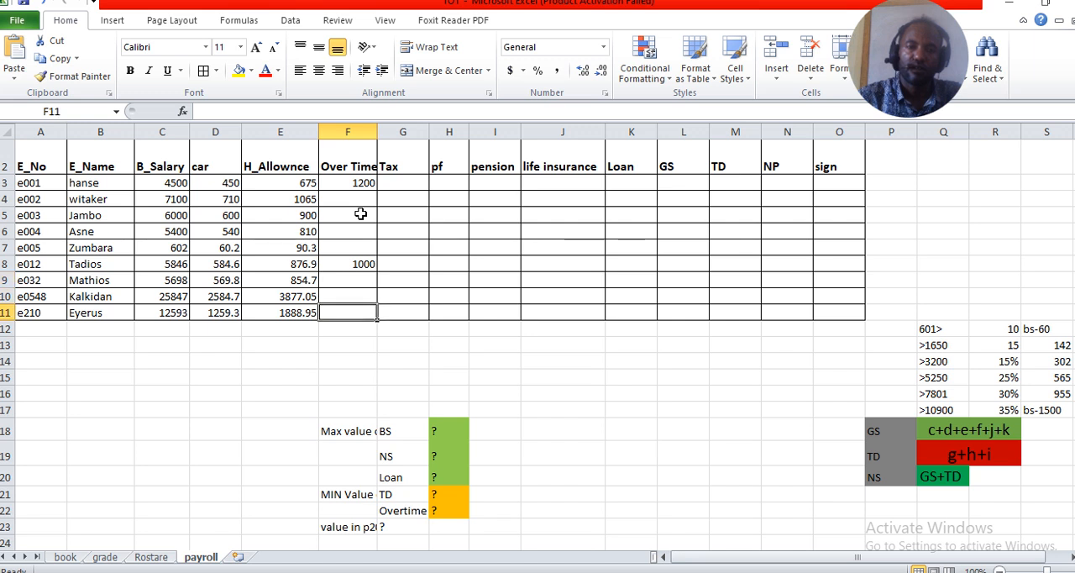
{"action": "type", "text": "2500"}
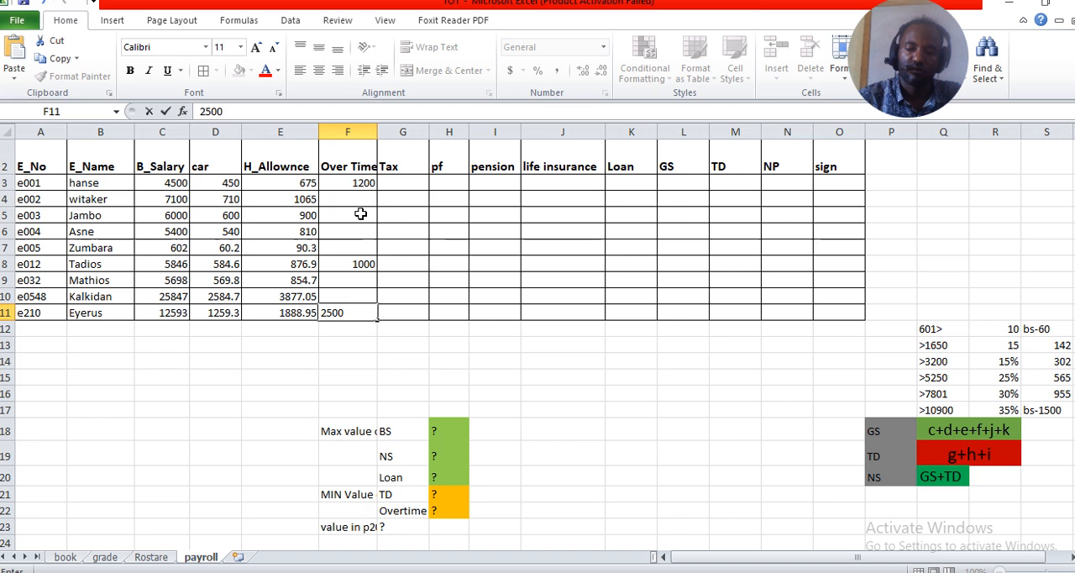
{"action": "key", "text": "Tab"}
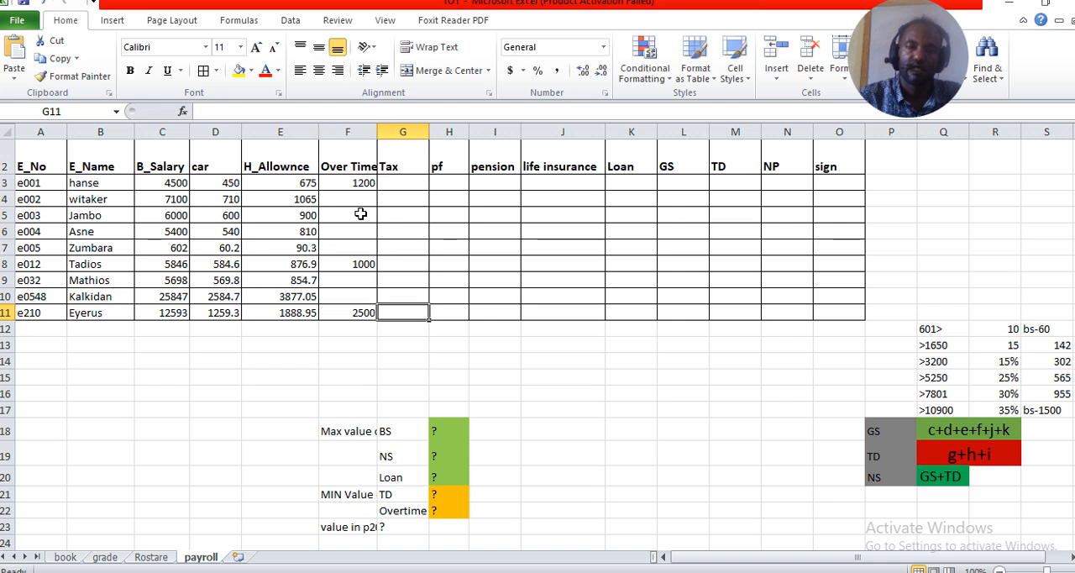
Start an IF function for the tax in G3 with the logical test C3>10900
{"action": "left_click", "coordinate": [408, 184]}
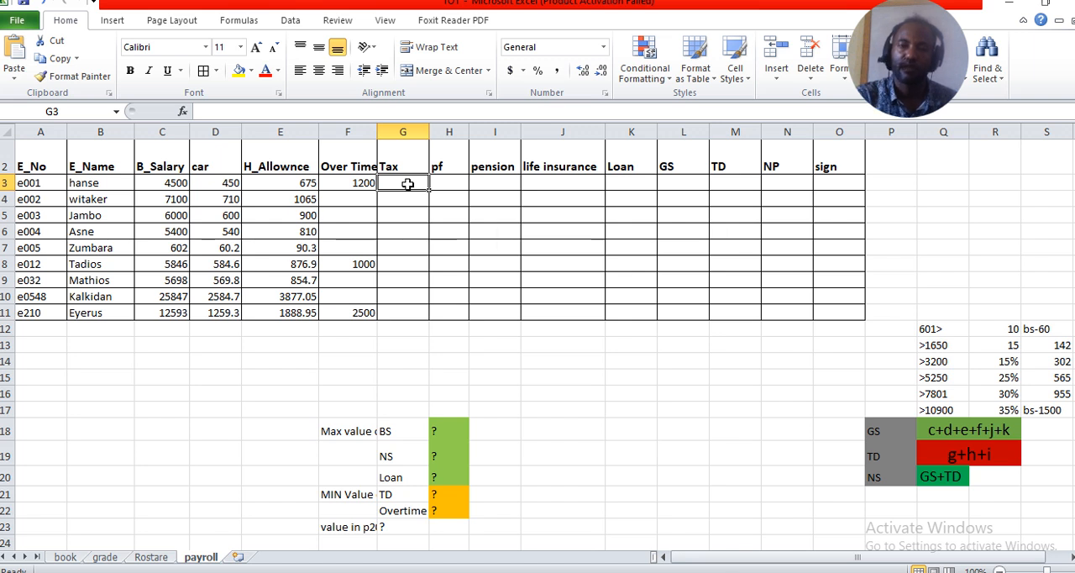
{"action": "type", "text": "="}
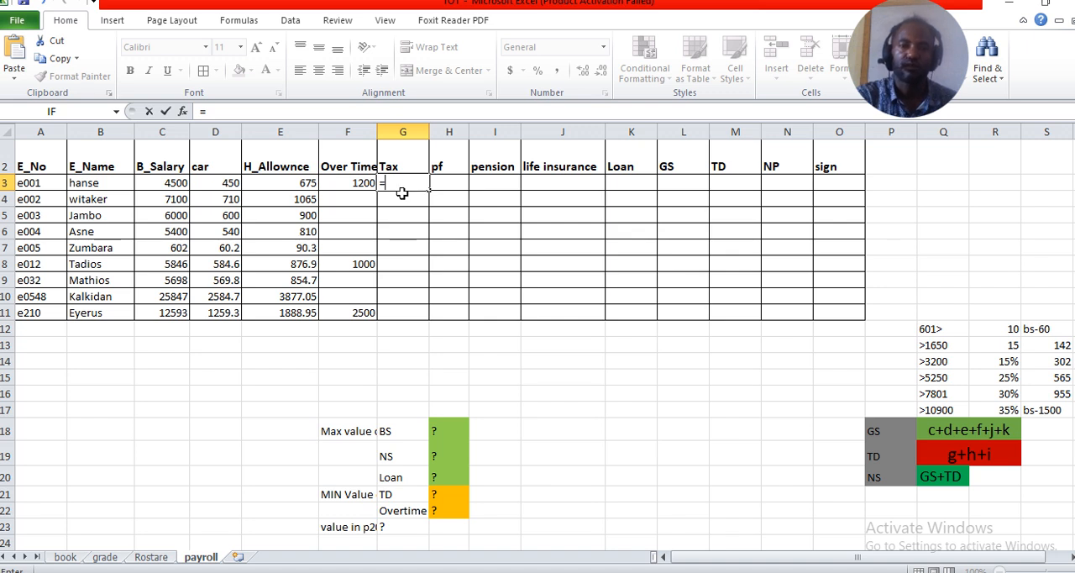
{"action": "left_click", "coordinate": [70, 115]}
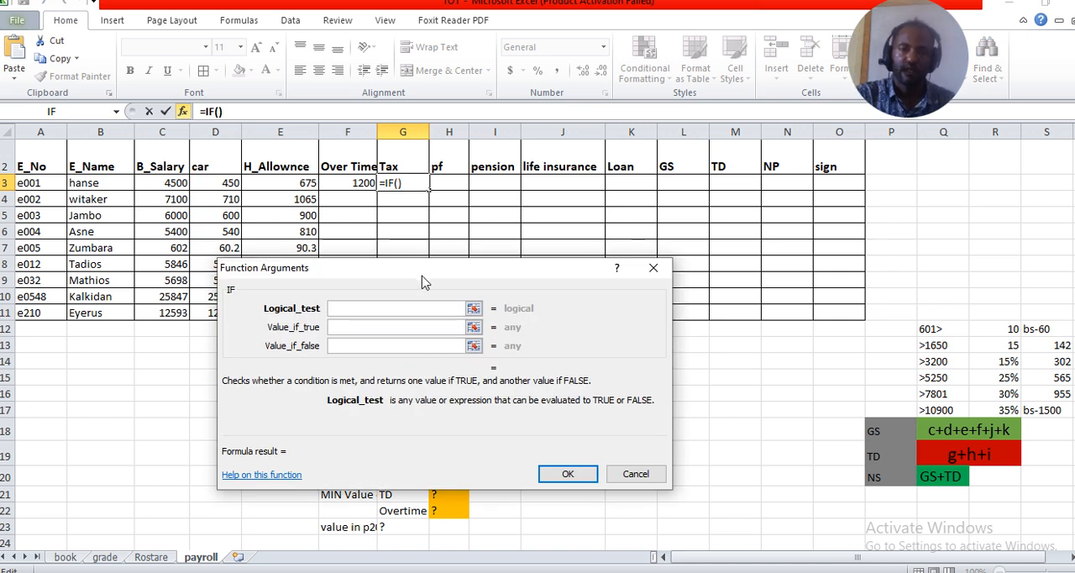
{"action": "left_click_drag", "start_coordinate": [422, 277], "coordinate": [460, 305]}
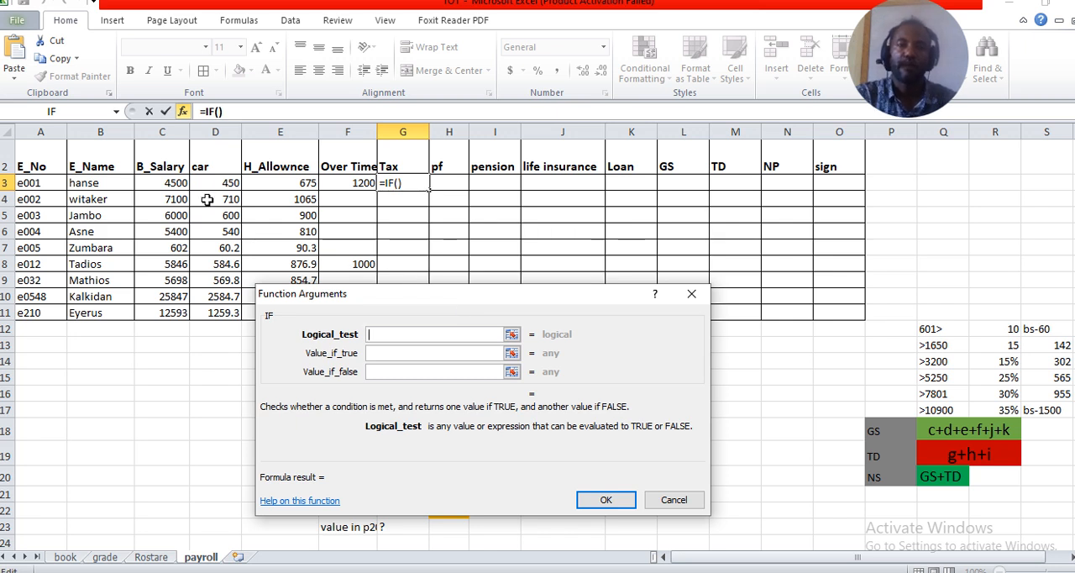
{"action": "left_click", "coordinate": [171, 183]}
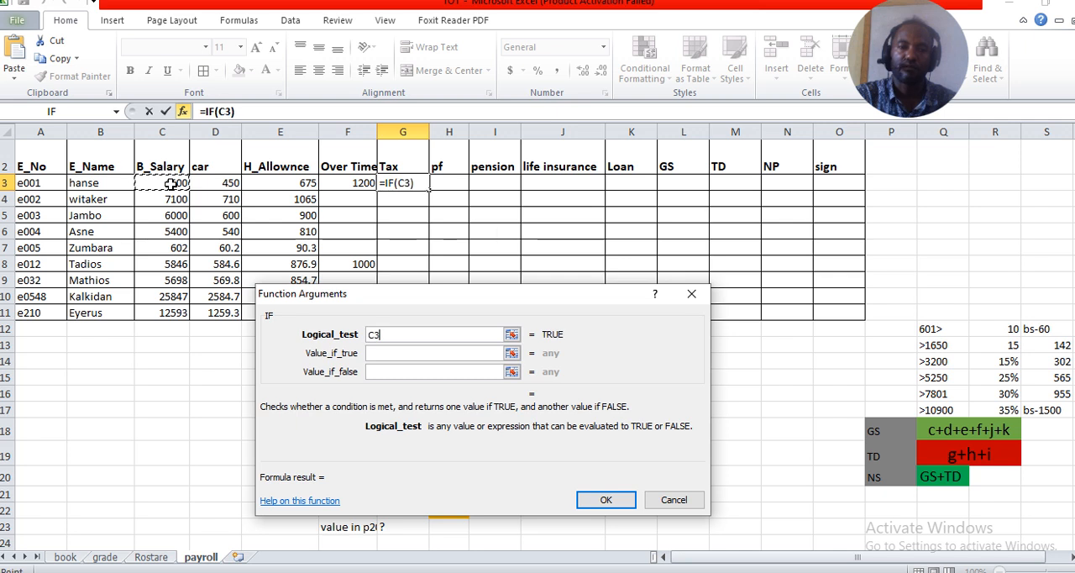
{"action": "type", "text": ">"}
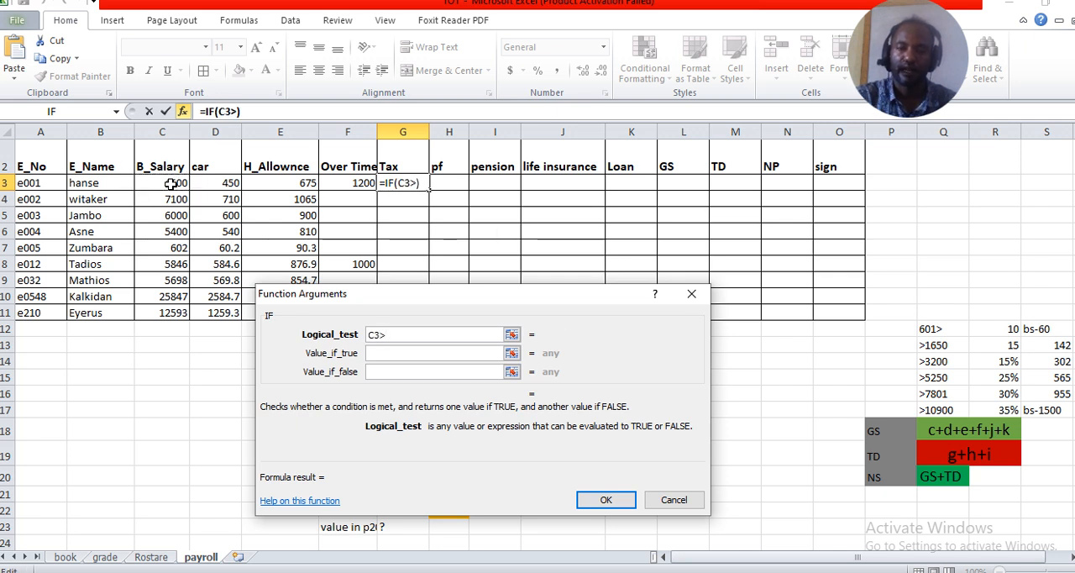
{"action": "type", "text": "10"}
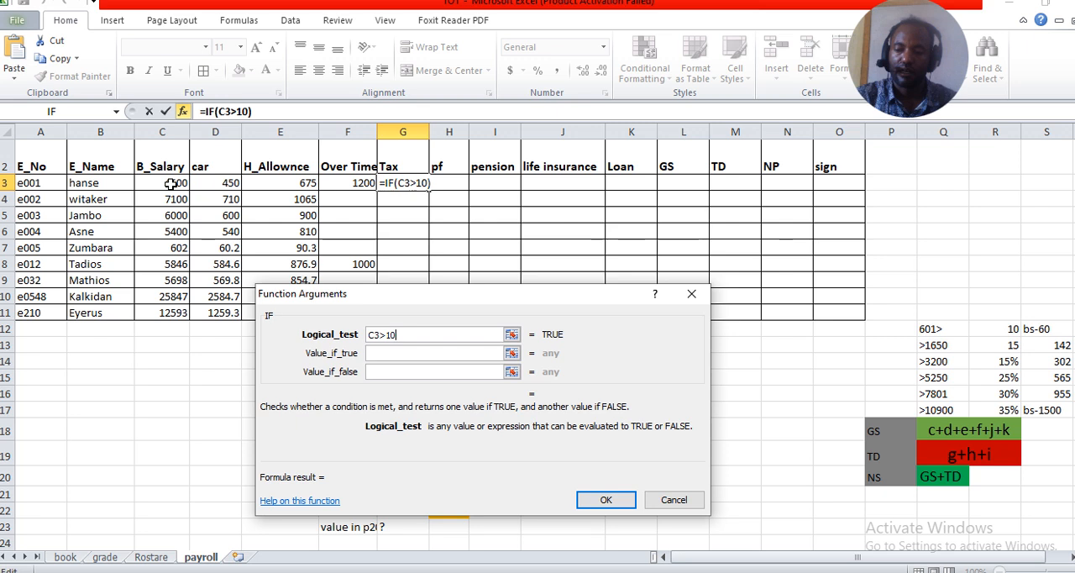
{"action": "type", "text": "900"}
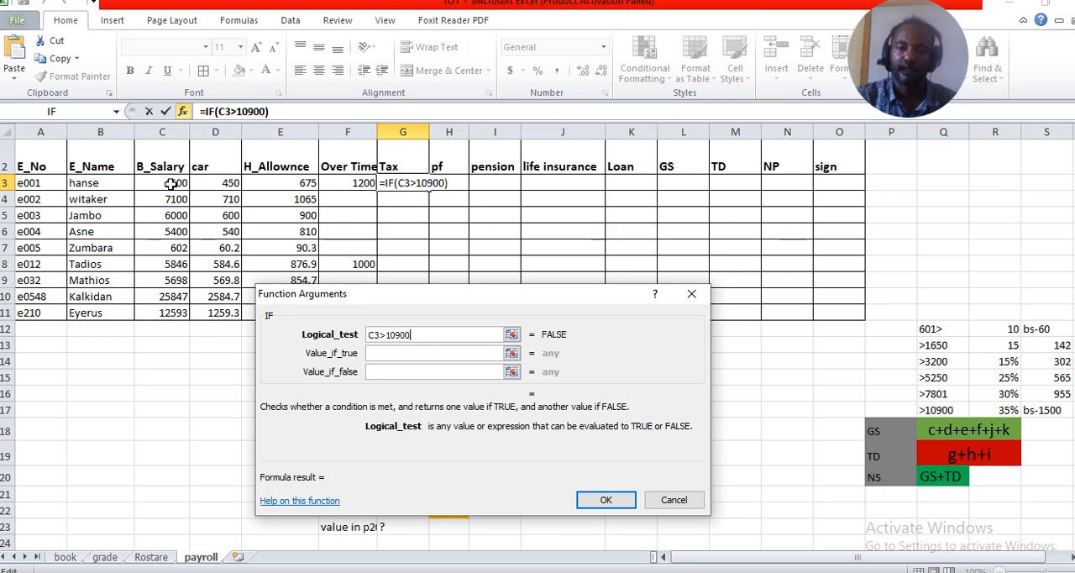
Set the value if true for the C3>10900 tax bracket to C3*35%-1500
{"action": "left_click", "coordinate": [380, 354]}
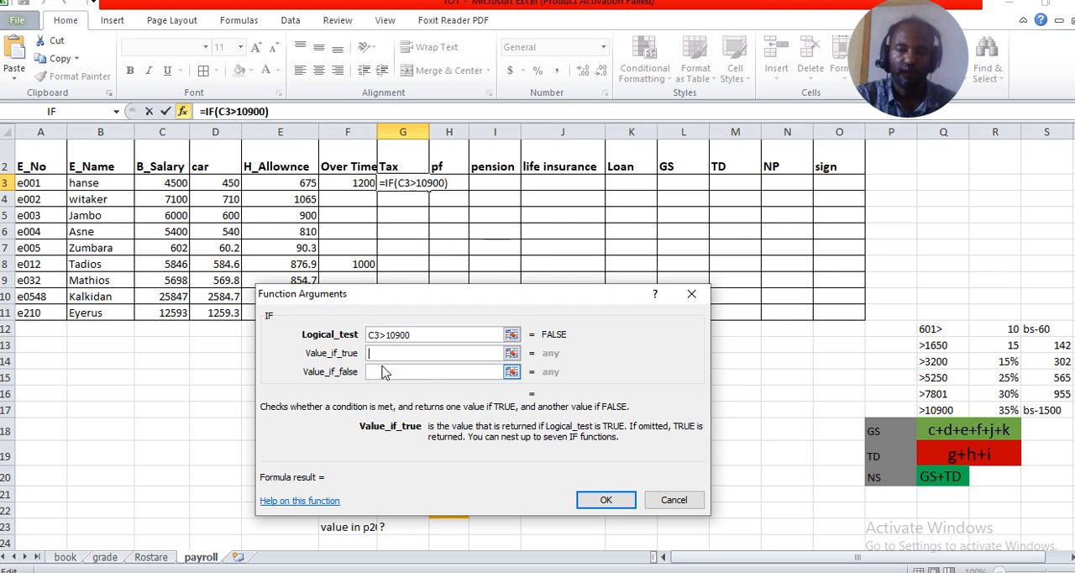
{"action": "left_click", "coordinate": [176, 183]}
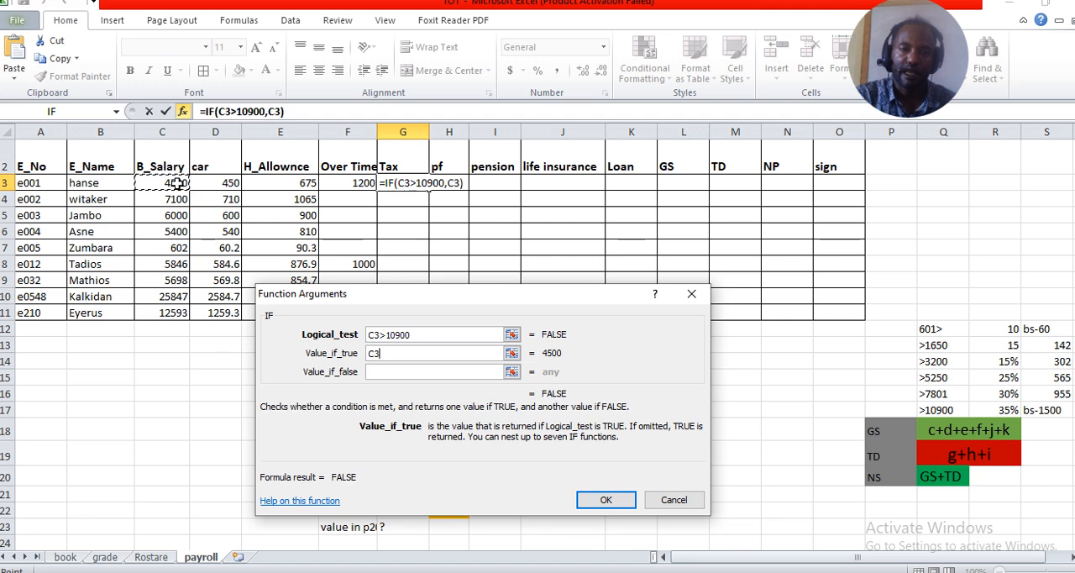
{"action": "type", "text": "*"}
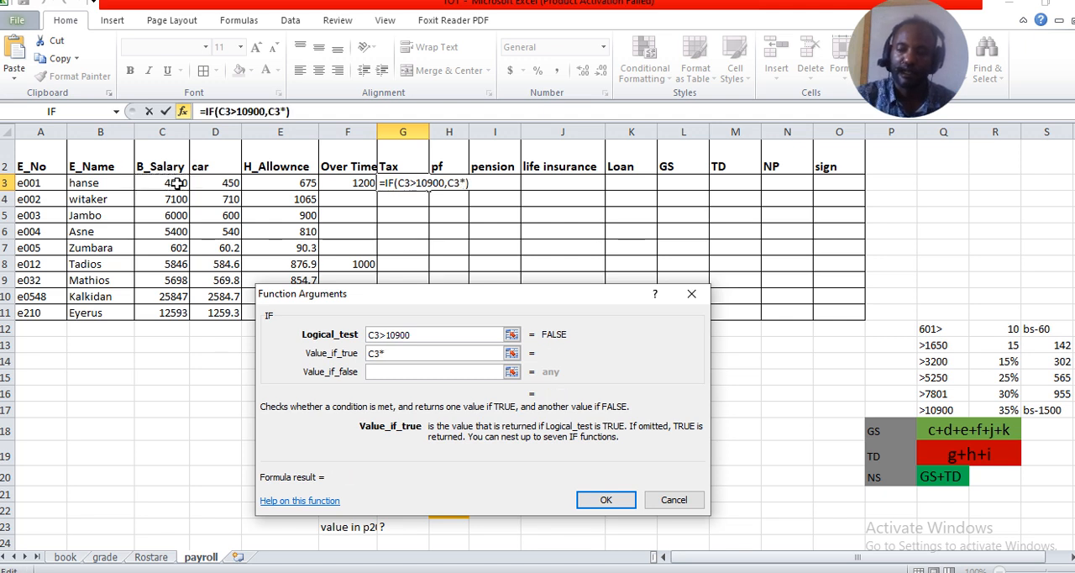
{"action": "type", "text": "35"}
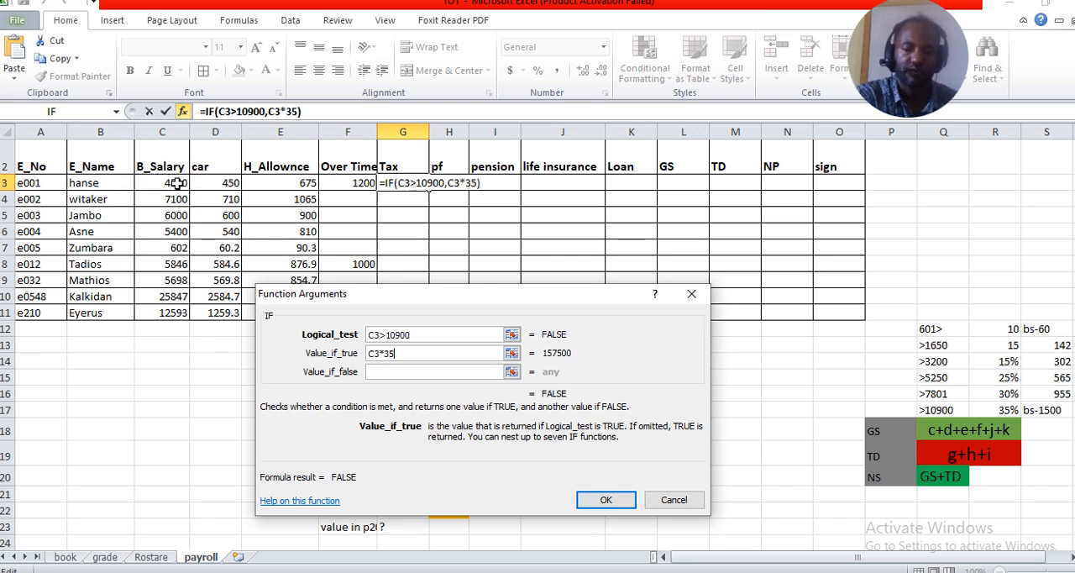
{"action": "type", "text": "%-"}
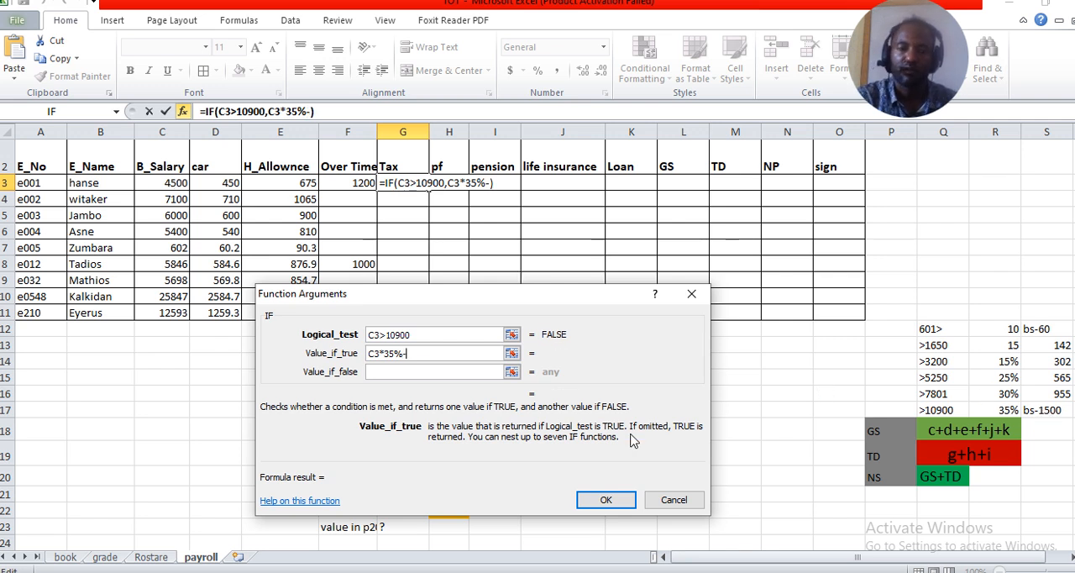
{"action": "type", "text": "1500"}
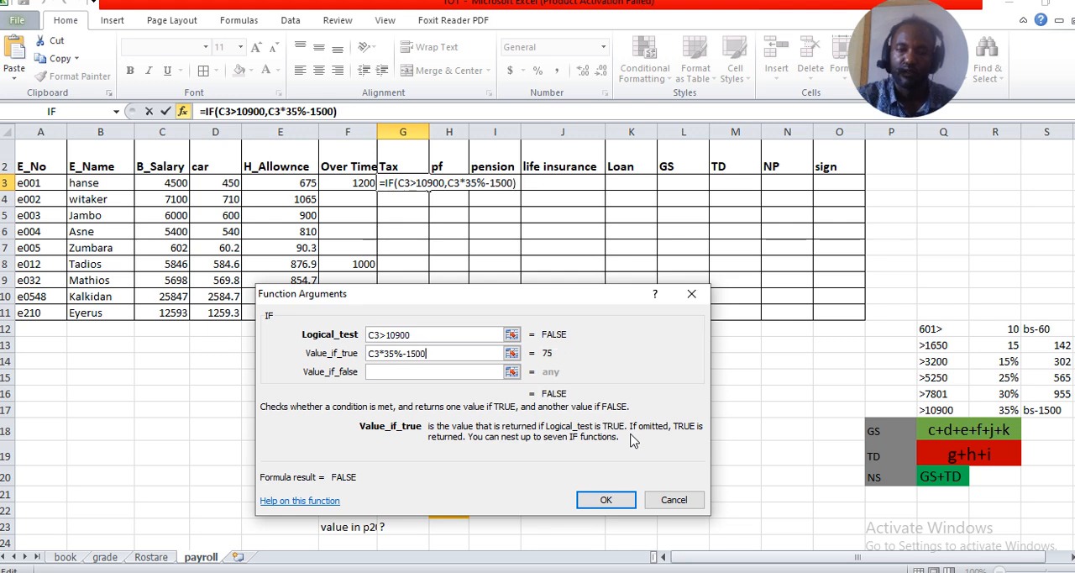
Nest a second IF as the value if false, with the logical test C3>7801
{"action": "left_click", "coordinate": [382, 371]}
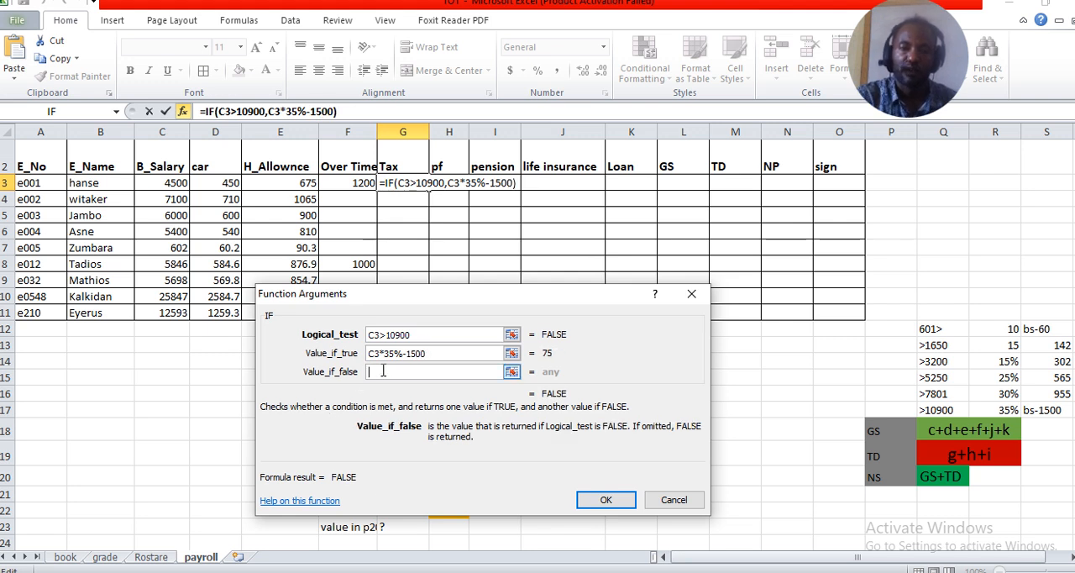
{"action": "left_click", "coordinate": [79, 115]}
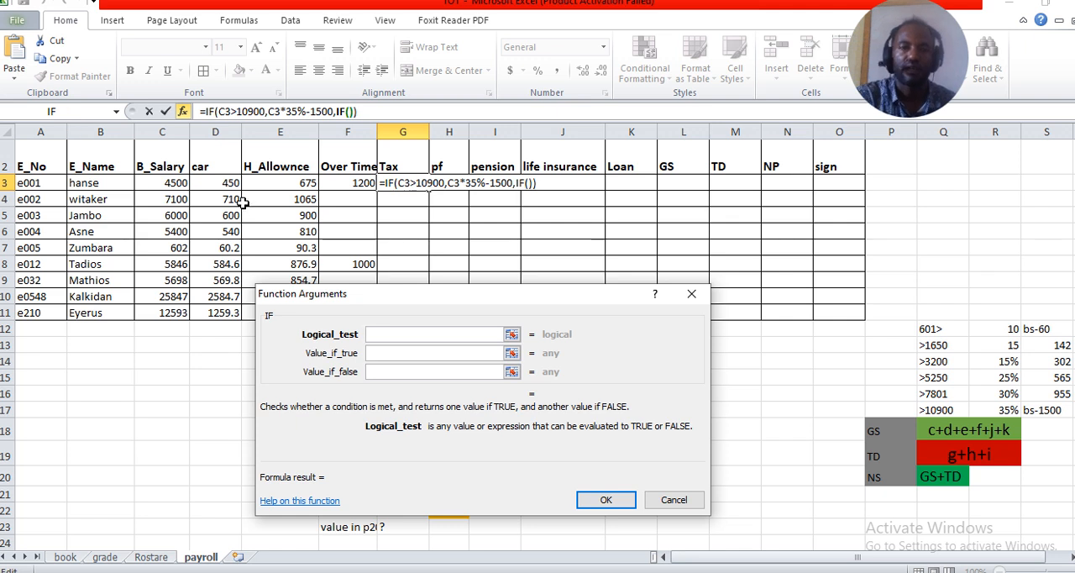
{"action": "left_click", "coordinate": [162, 186]}
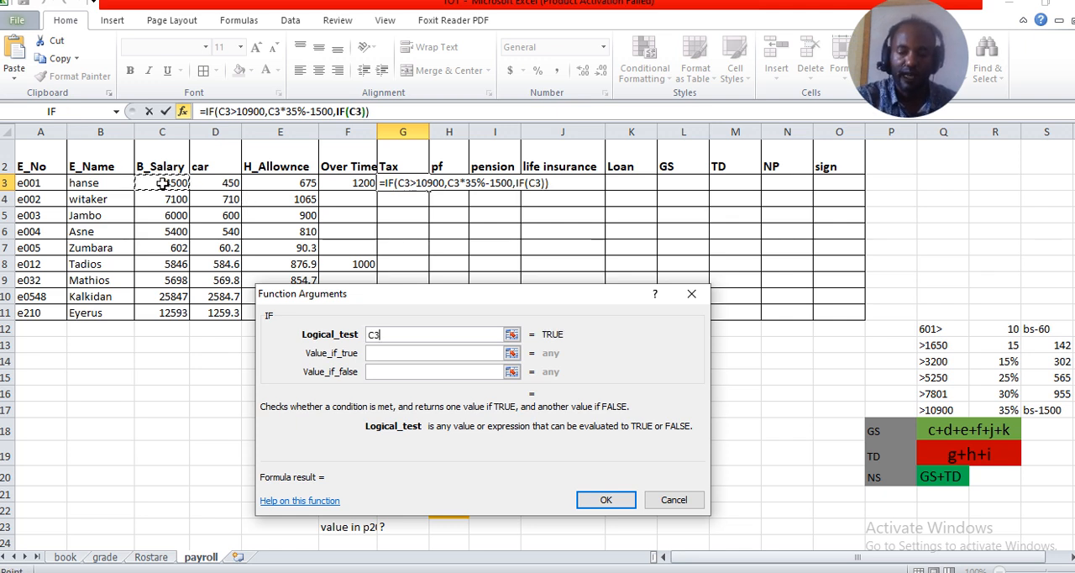
{"action": "type", "text": ">"}
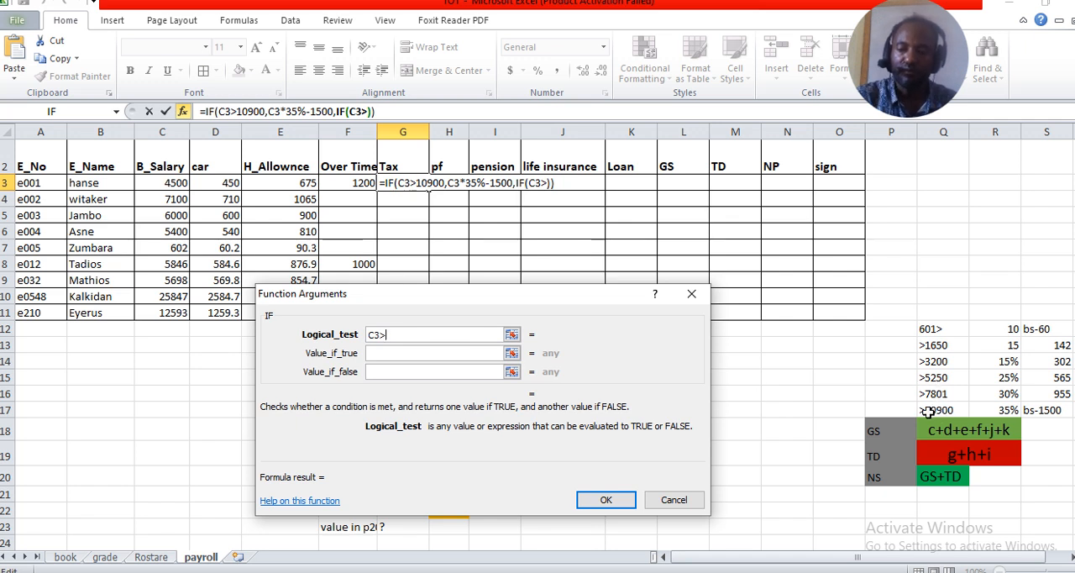
{"action": "type", "text": "7801"}
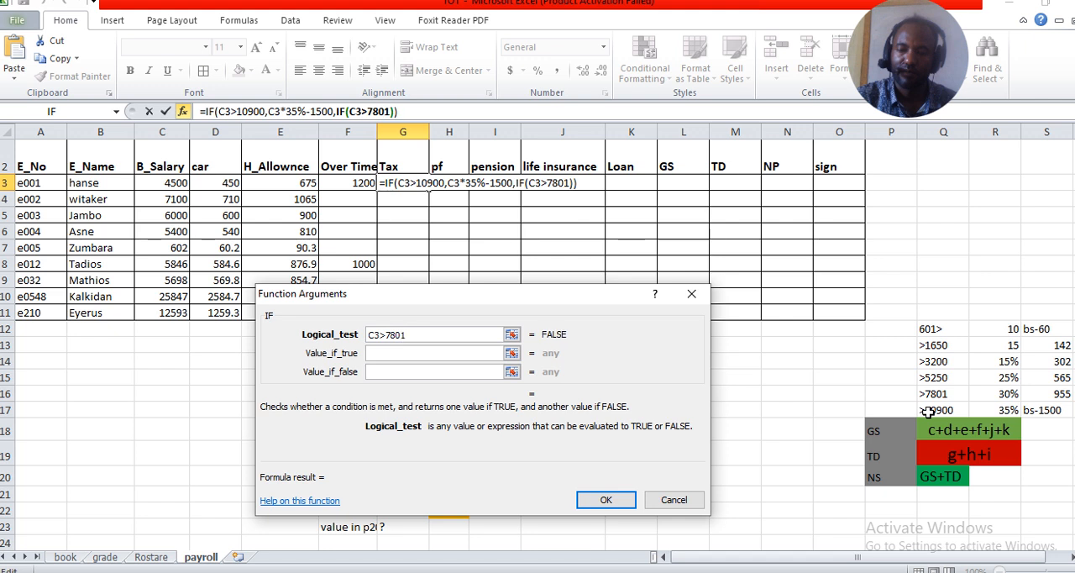
Set the value if true for the C3>7801 tax bracket to C3*30%-955
{"action": "left_click", "coordinate": [412, 354]}
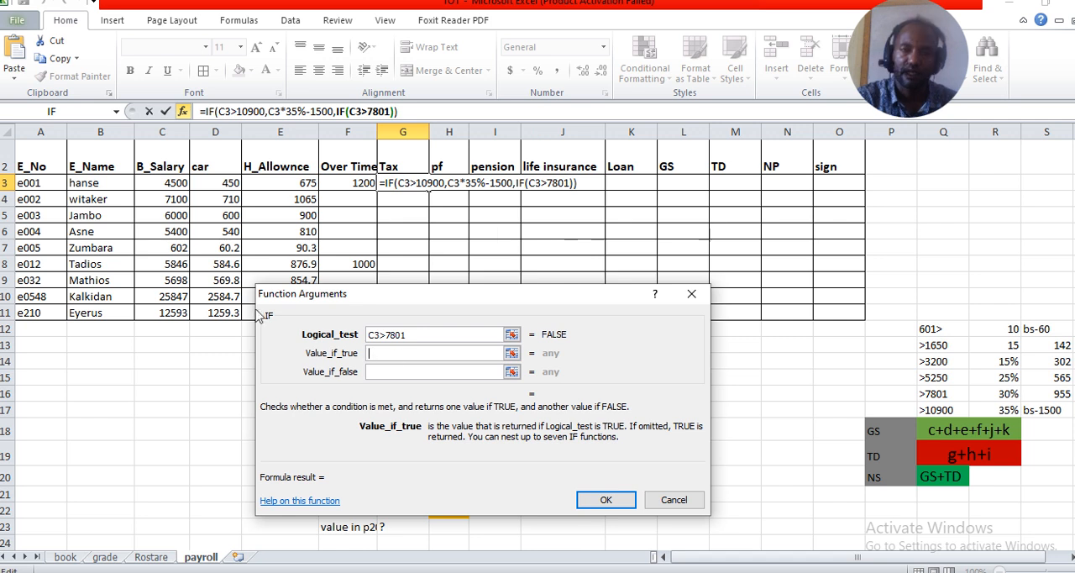
{"action": "left_click", "coordinate": [173, 186]}
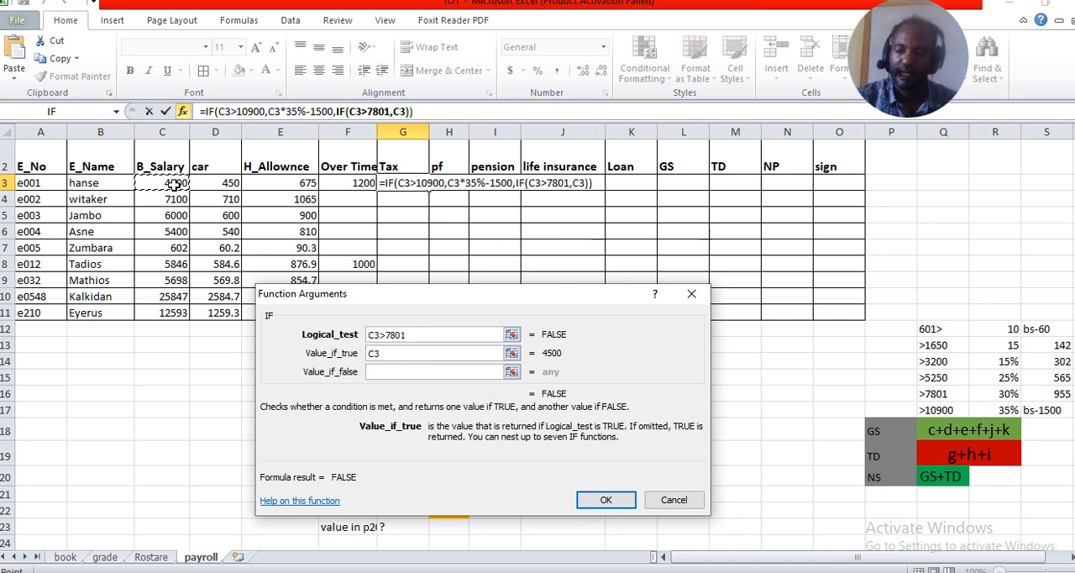
{"action": "type", "text": "*"}
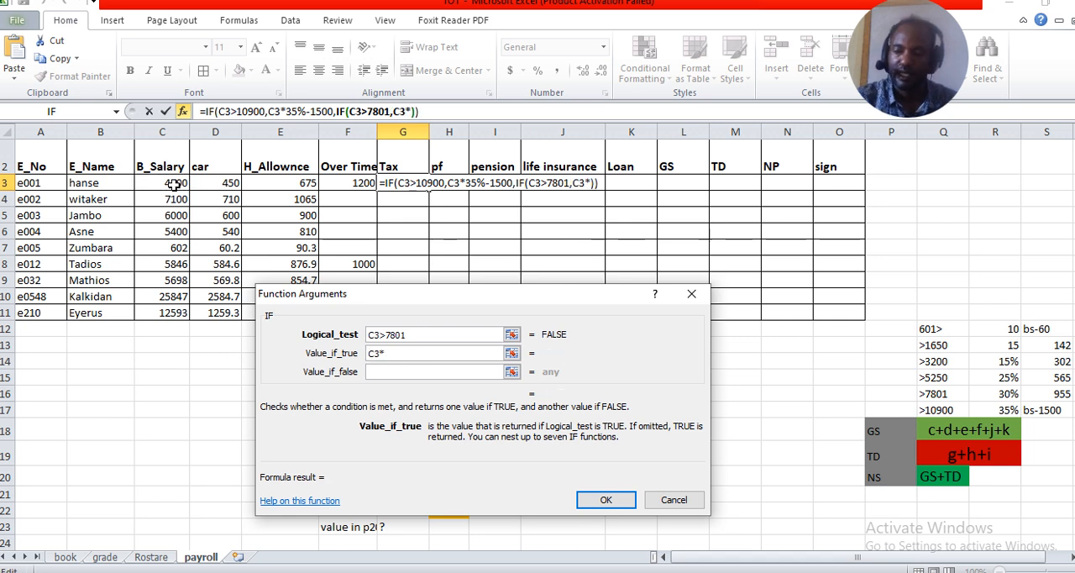
{"action": "type", "text": "30"}
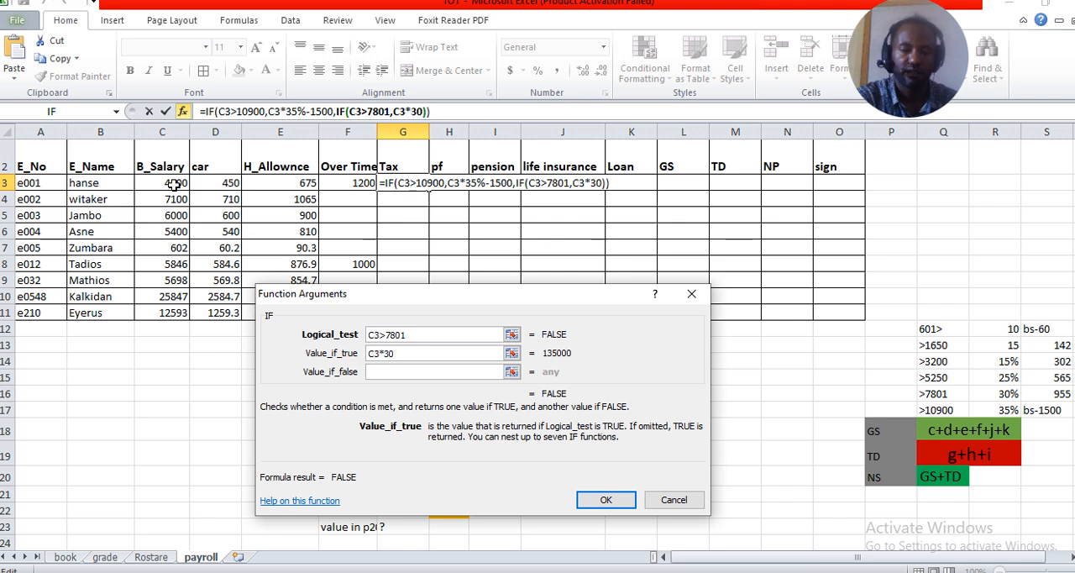
{"action": "type", "text": "%-"}
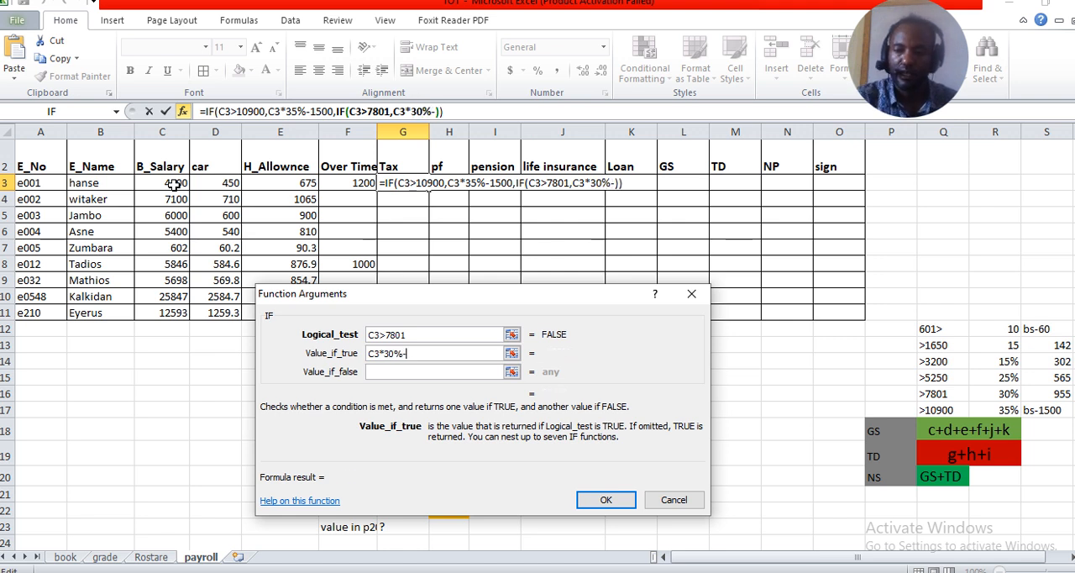
{"action": "type", "text": "95"}
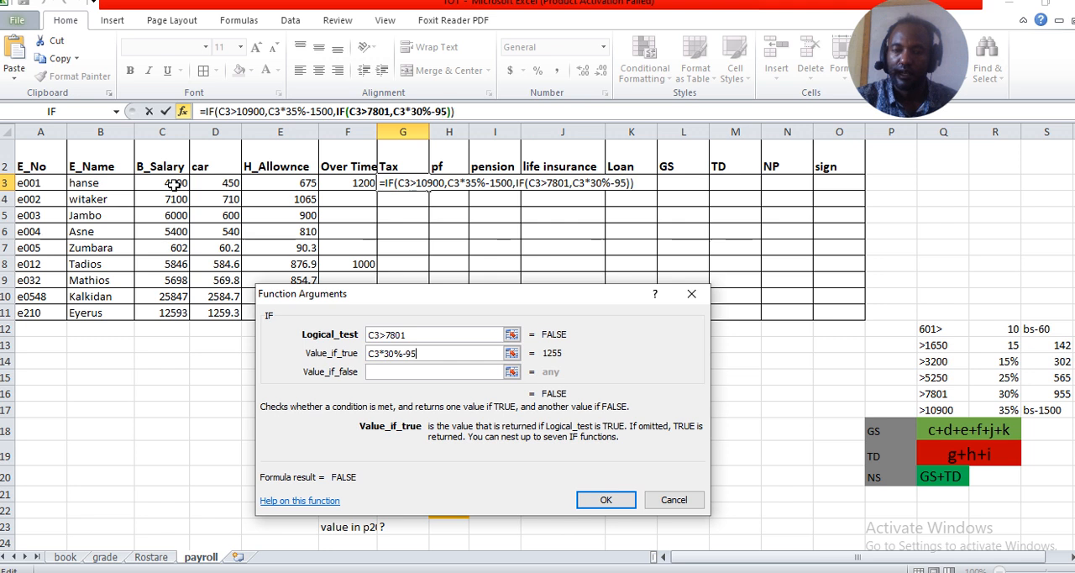
{"action": "type", "text": "5"}
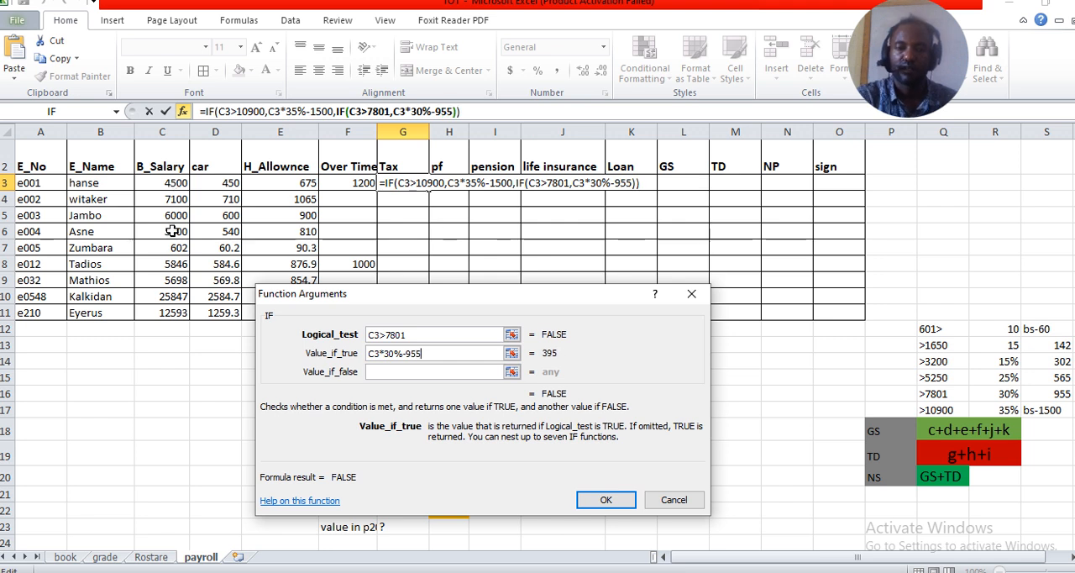
Nest a third IF as the value if false, with the logical test C3>5250
{"action": "left_click", "coordinate": [386, 371]}
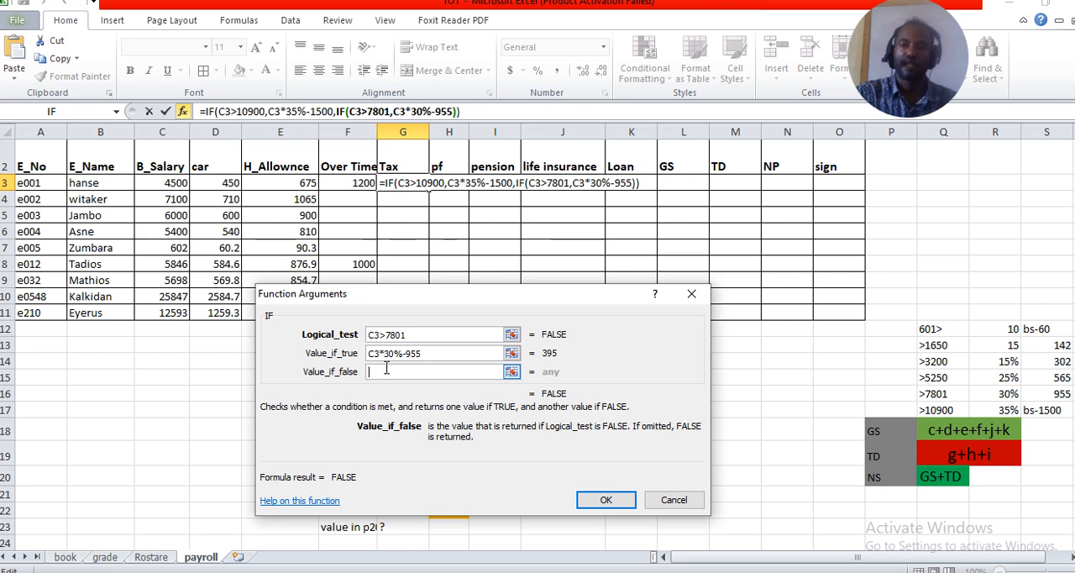
{"action": "left_click", "coordinate": [71, 112]}
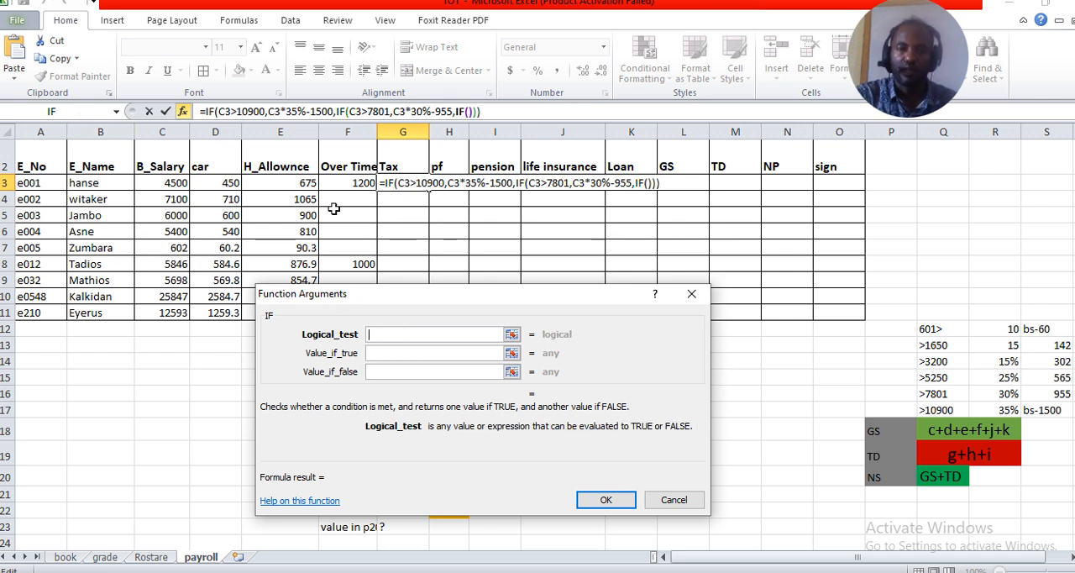
{"action": "left_click", "coordinate": [169, 187]}
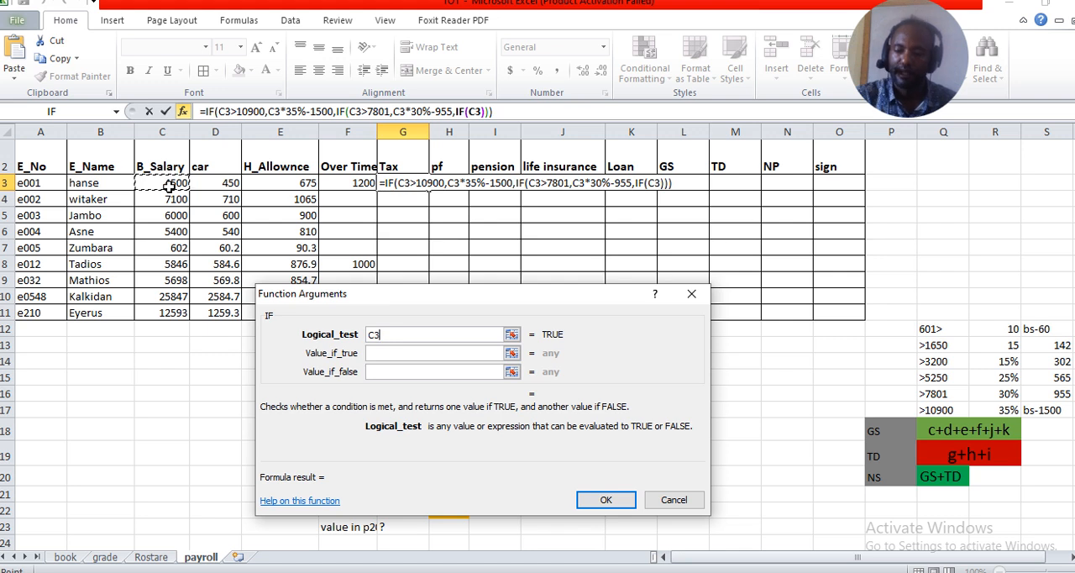
{"action": "type", "text": ">"}
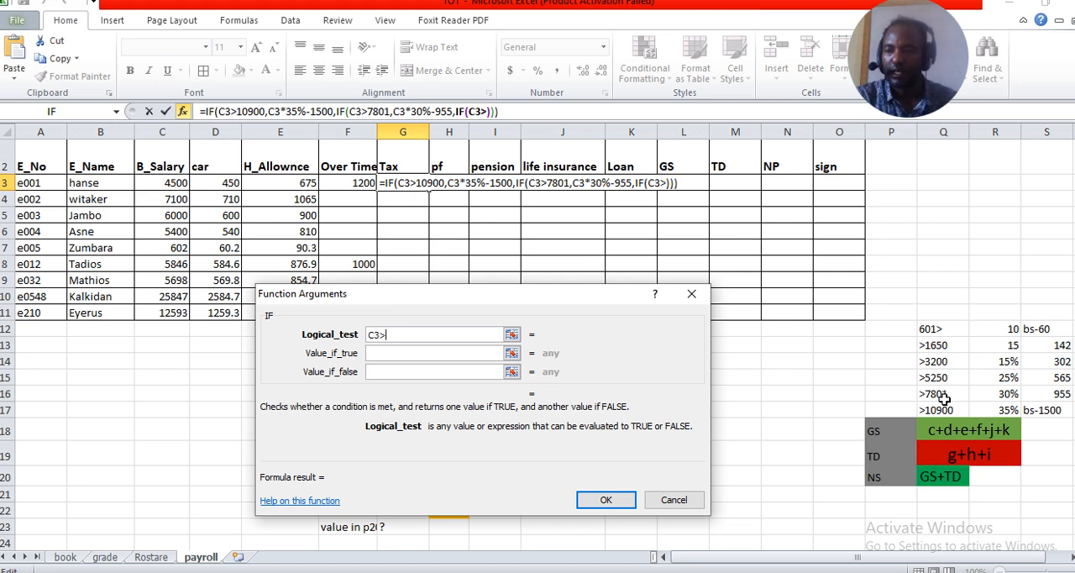
{"action": "type", "text": "5"}
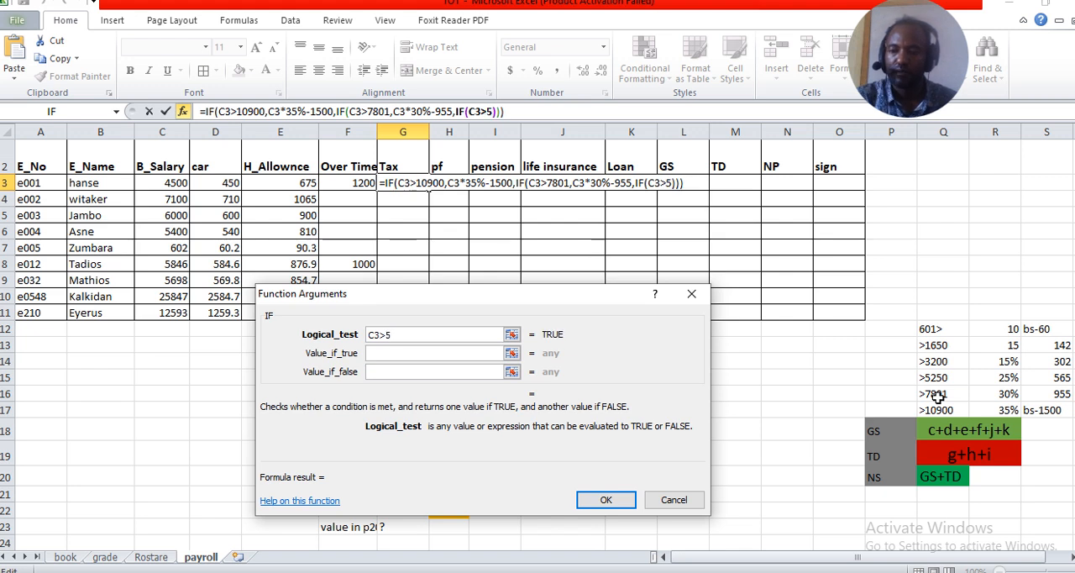
{"action": "type", "text": "2"}
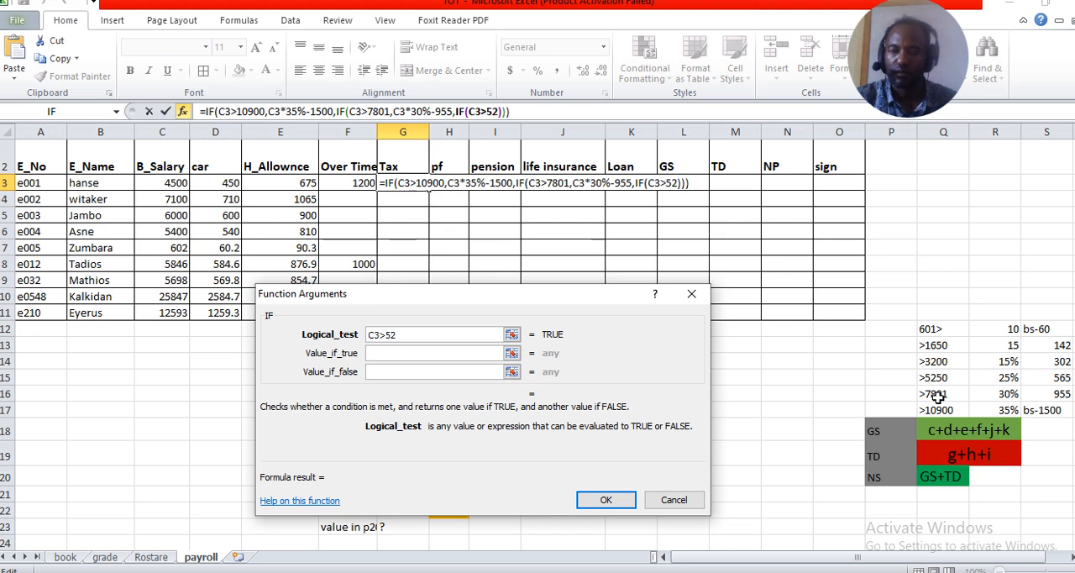
{"action": "type", "text": "5"}
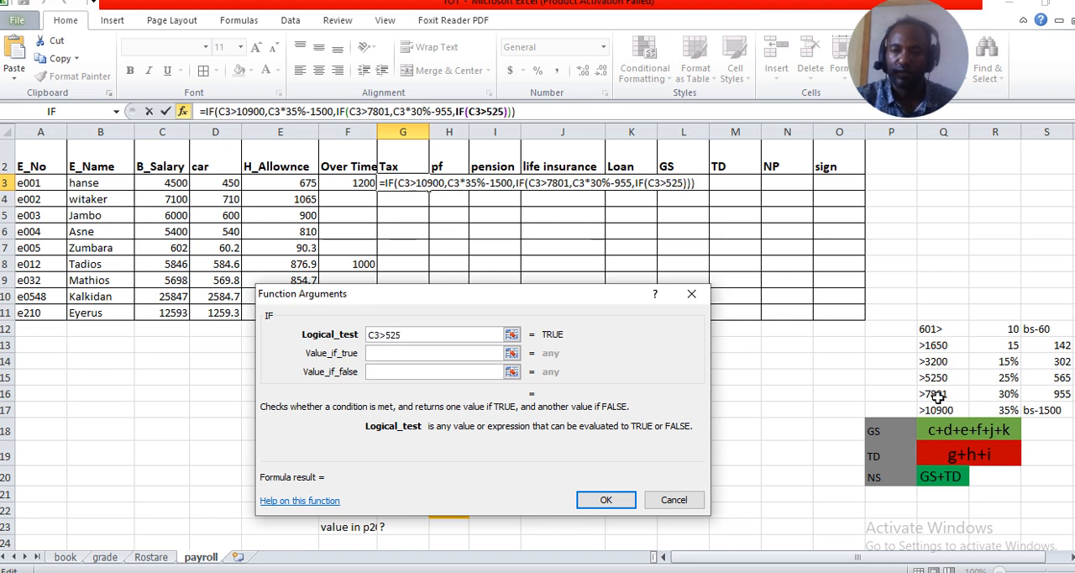
{"action": "type", "text": "0"}
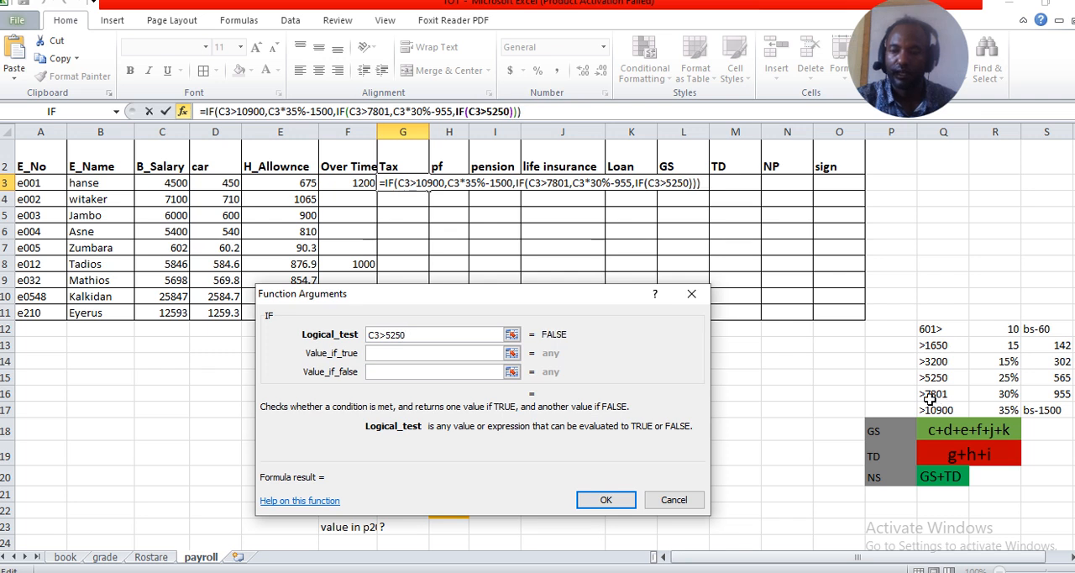
Set the value if true for the C3>5250 tax bracket to c3*25%-565
{"action": "left_click", "coordinate": [422, 354]}
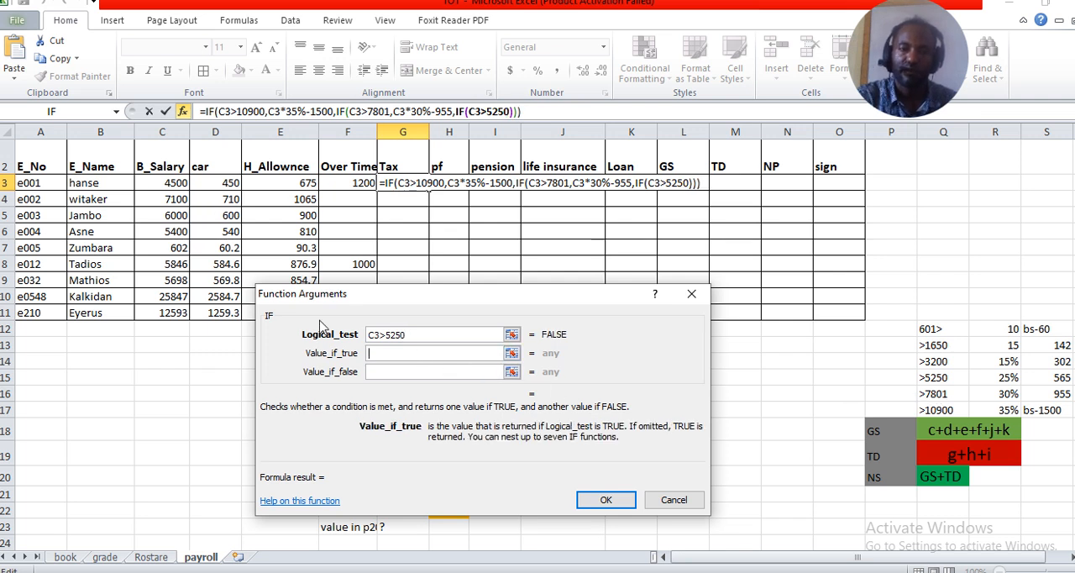
{"action": "type", "text": "c3"}
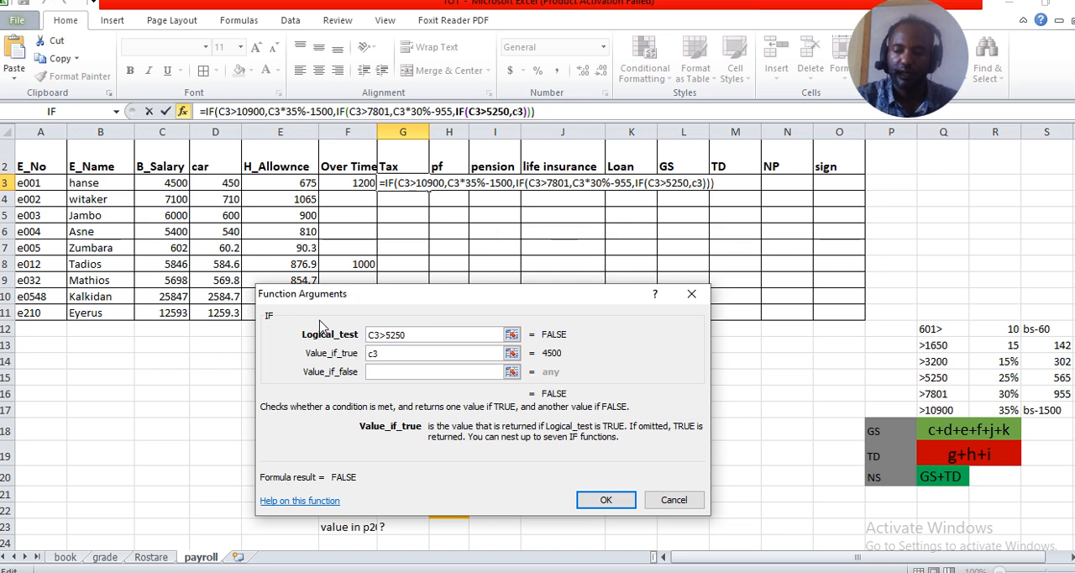
{"action": "type", "text": "*"}
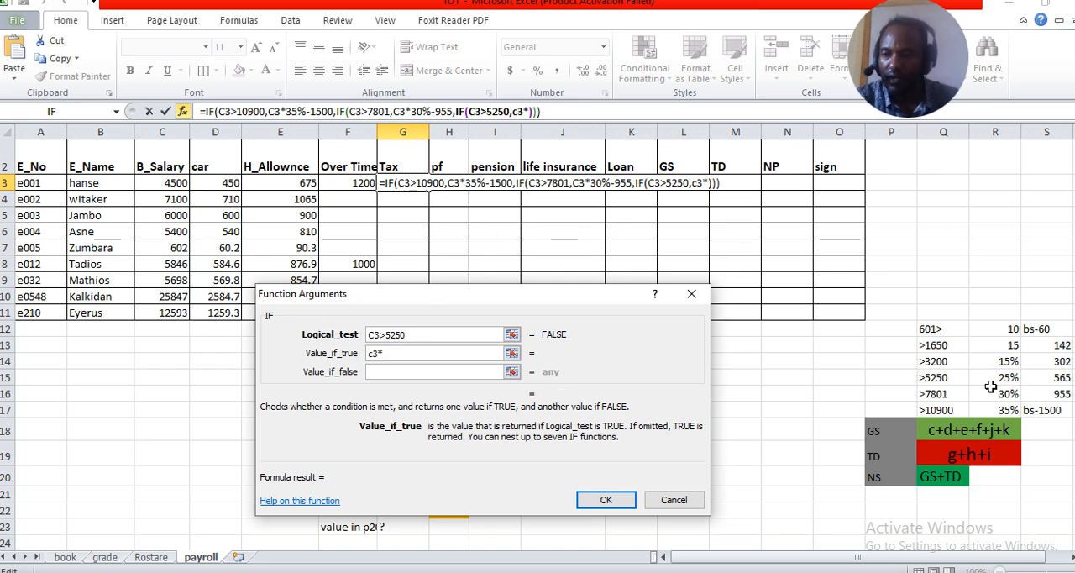
{"action": "type", "text": "25"}
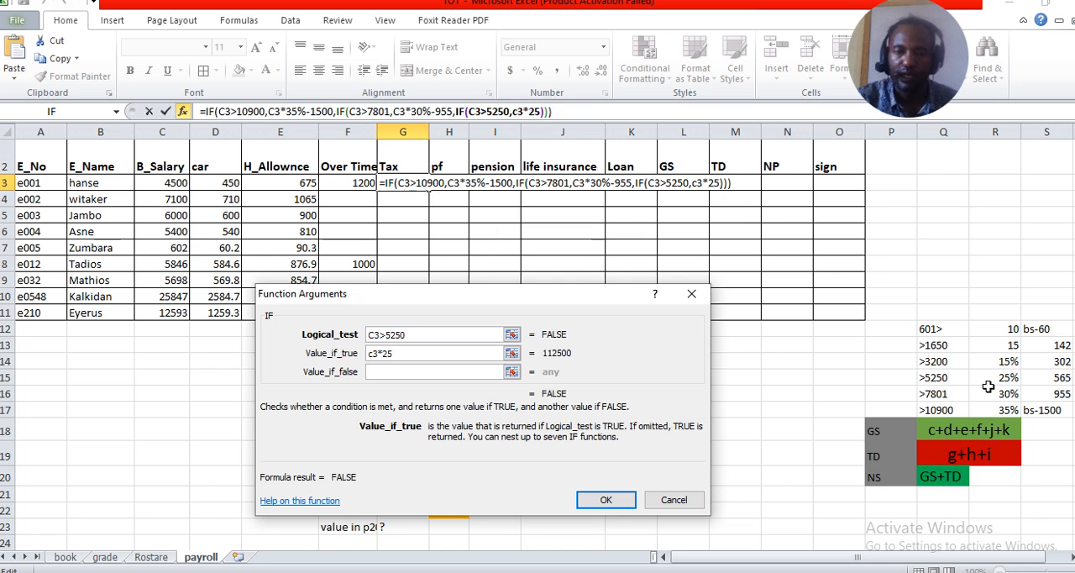
{"action": "type", "text": "%"}
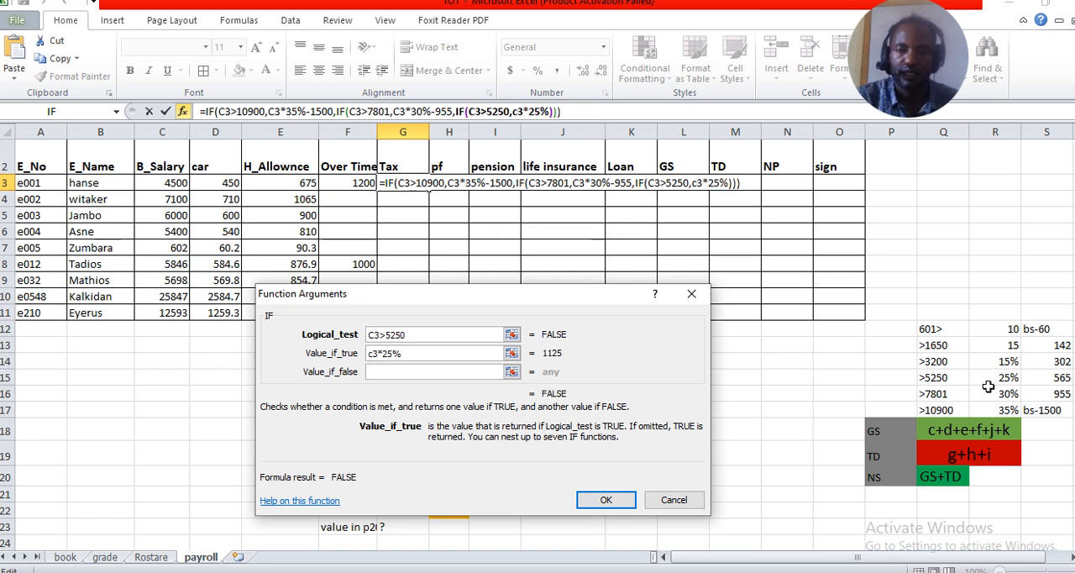
{"action": "type", "text": "-"}
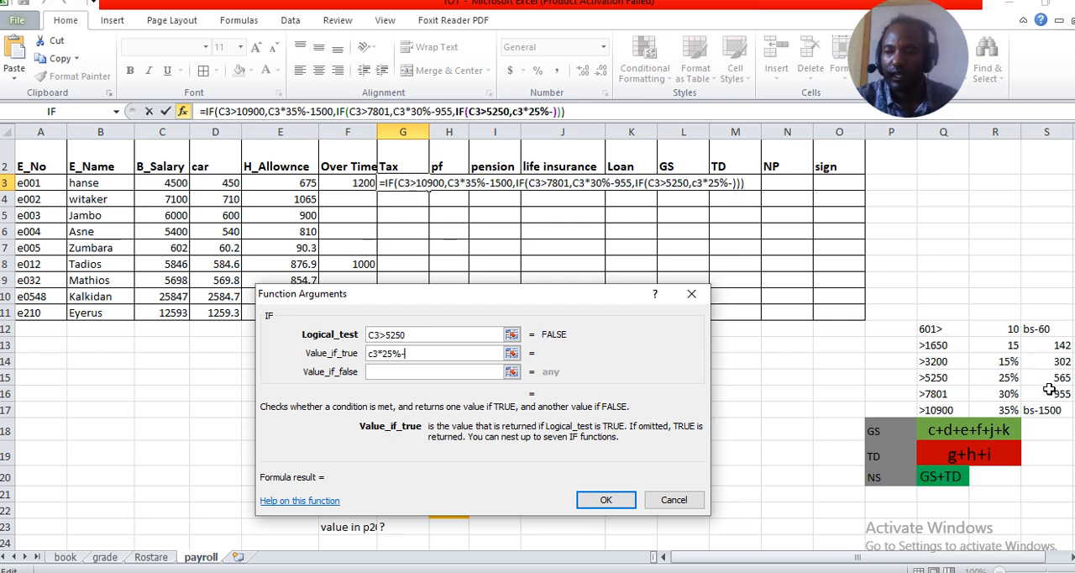
{"action": "type", "text": "565"}
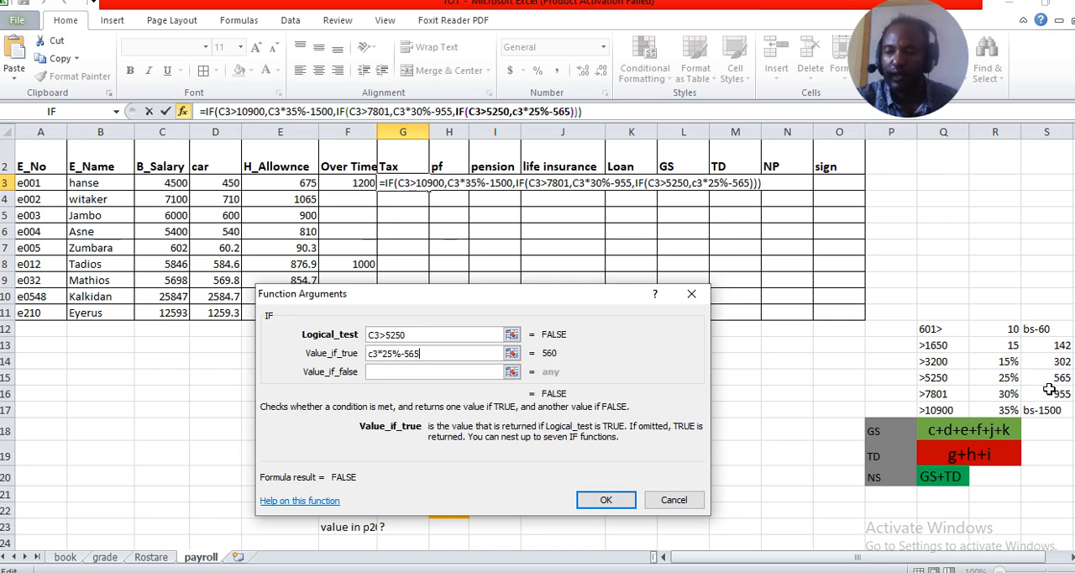
Nest a fourth IF as the value if false, with the logical test C3>3200
{"action": "left_click", "coordinate": [469, 371]}
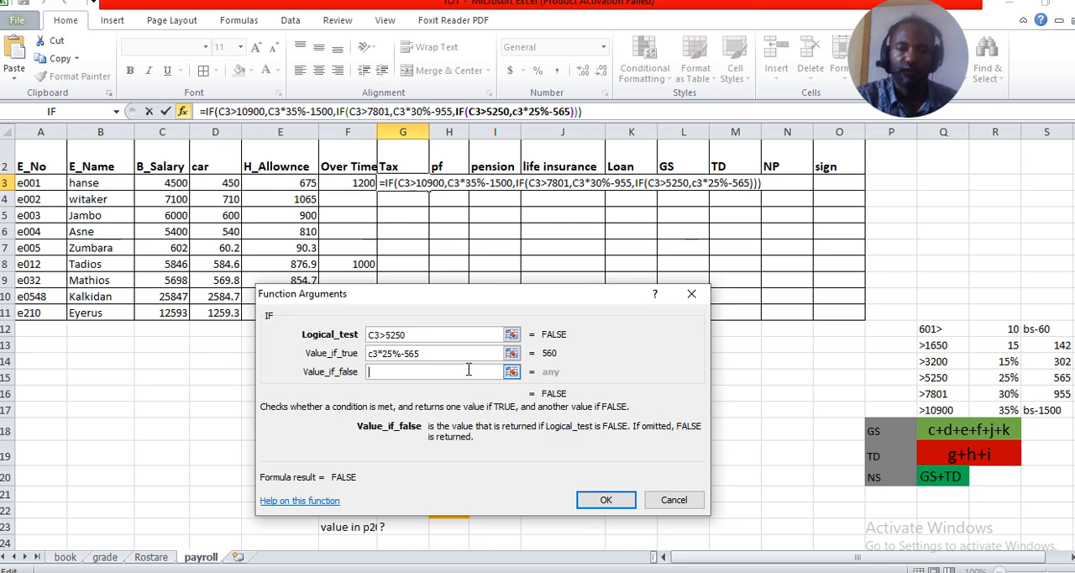
{"action": "left_click", "coordinate": [82, 115]}
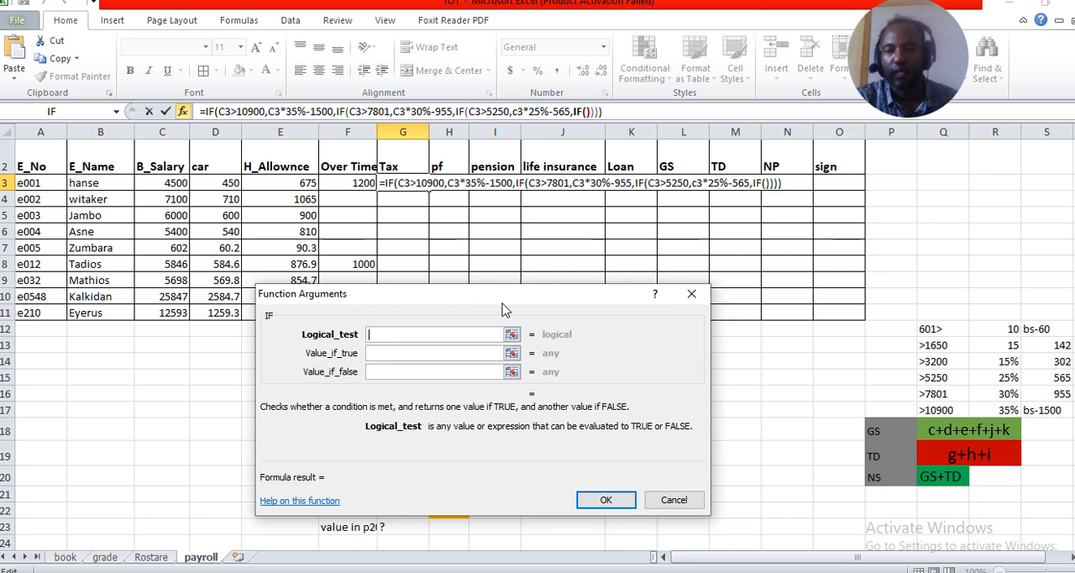
{"action": "left_click", "coordinate": [164, 182]}
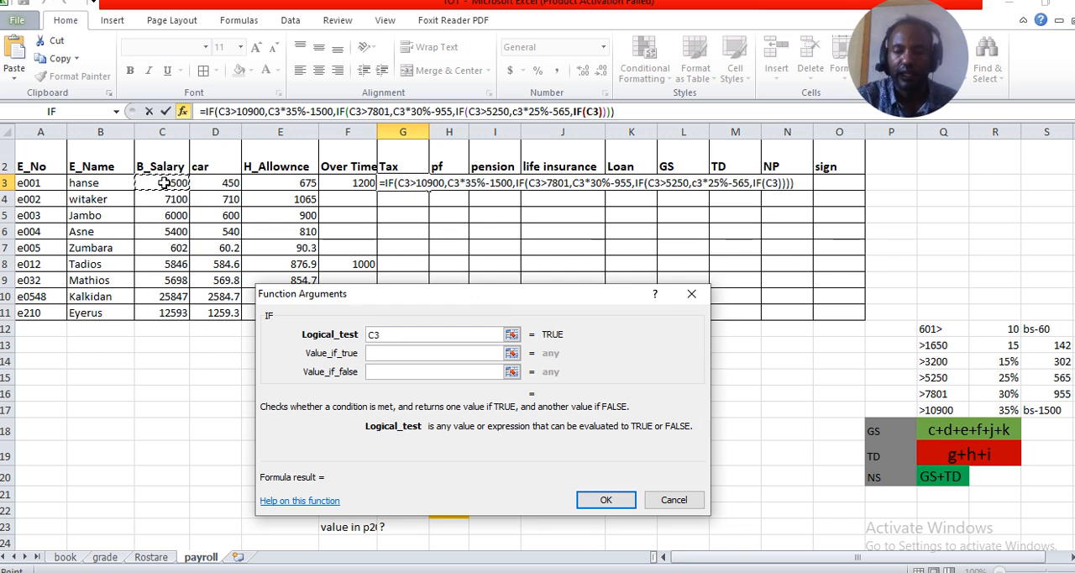
{"action": "type", "text": ">"}
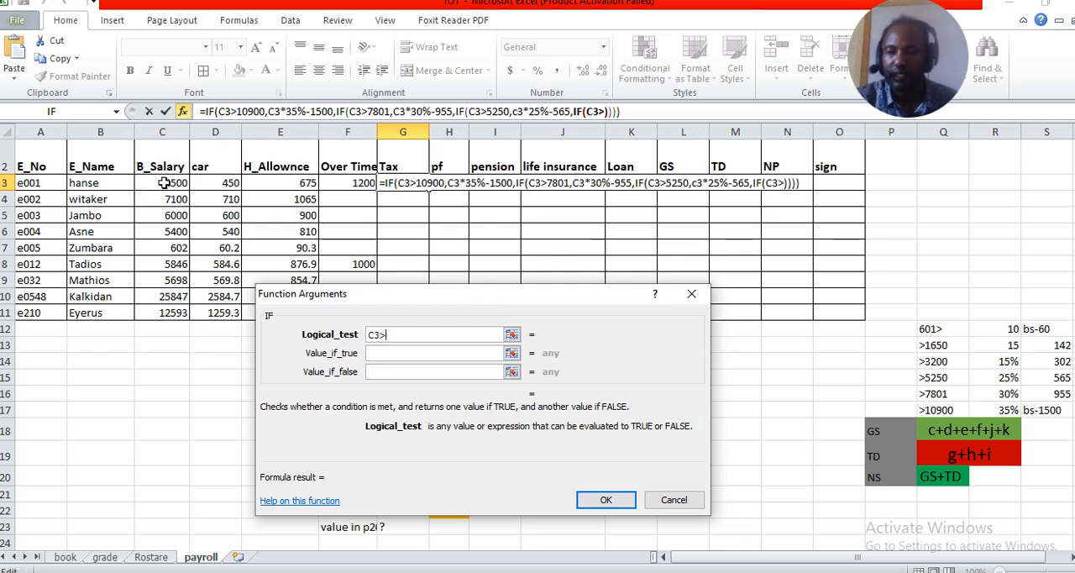
{"action": "type", "text": "3200"}
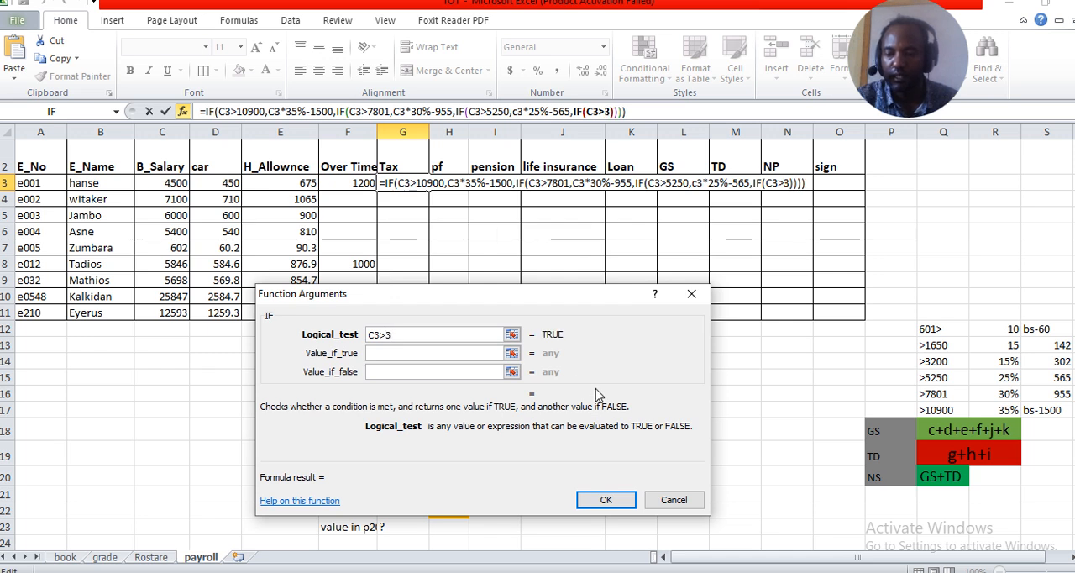
Set the value if true for the C3>3200 tax bracket to c3*20%-320
{"action": "left_click", "coordinate": [408, 353]}
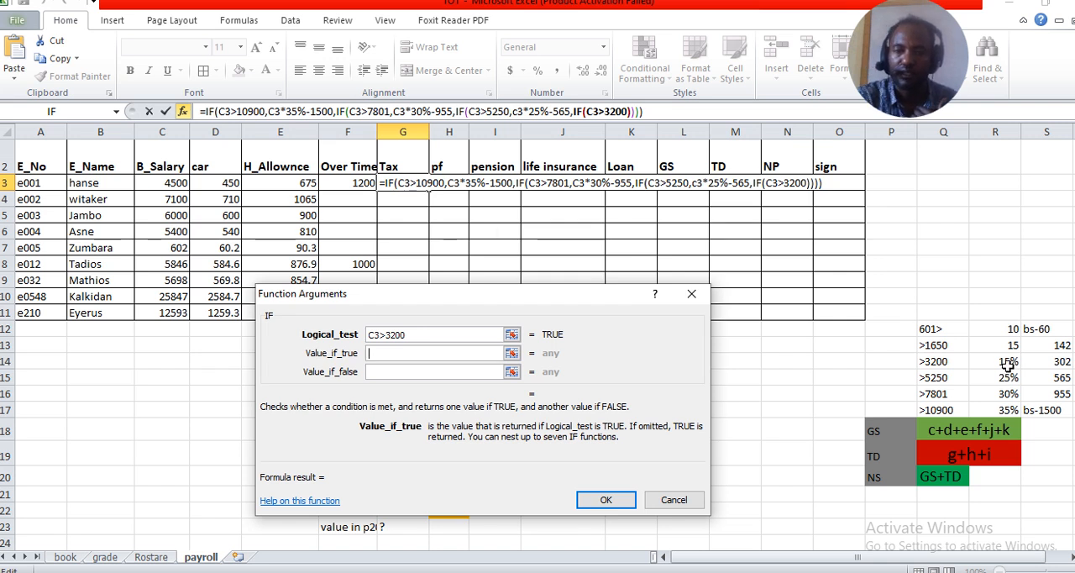
{"action": "type", "text": "c3"}
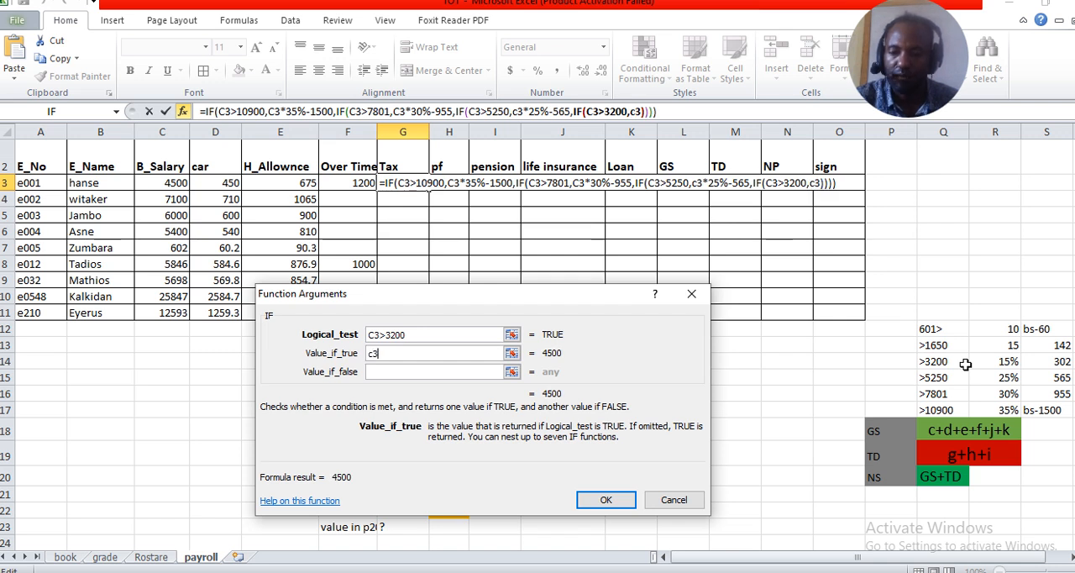
{"action": "type", "text": "*"}
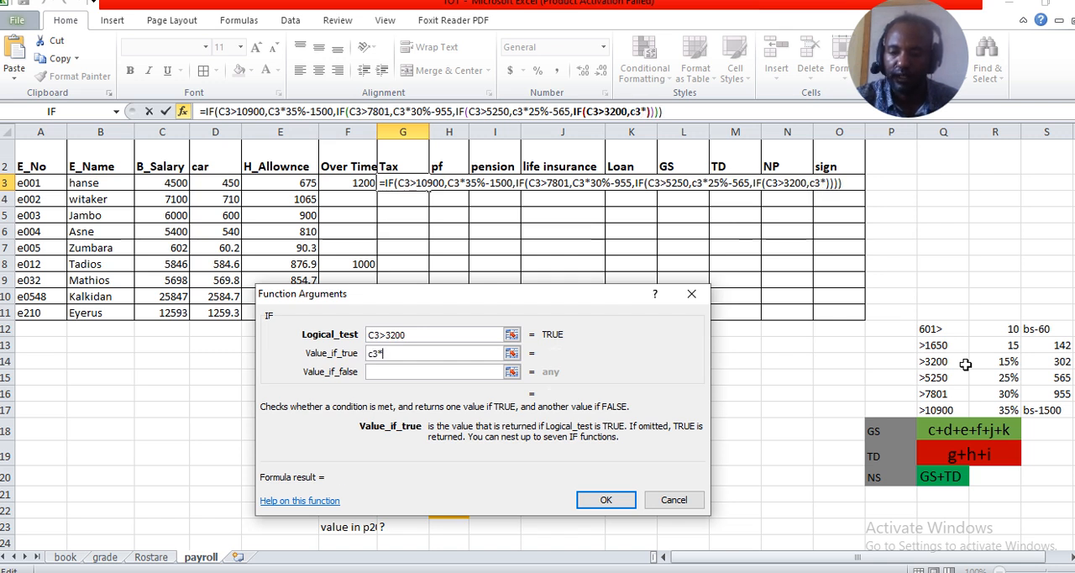
{"action": "type", "text": "20"}
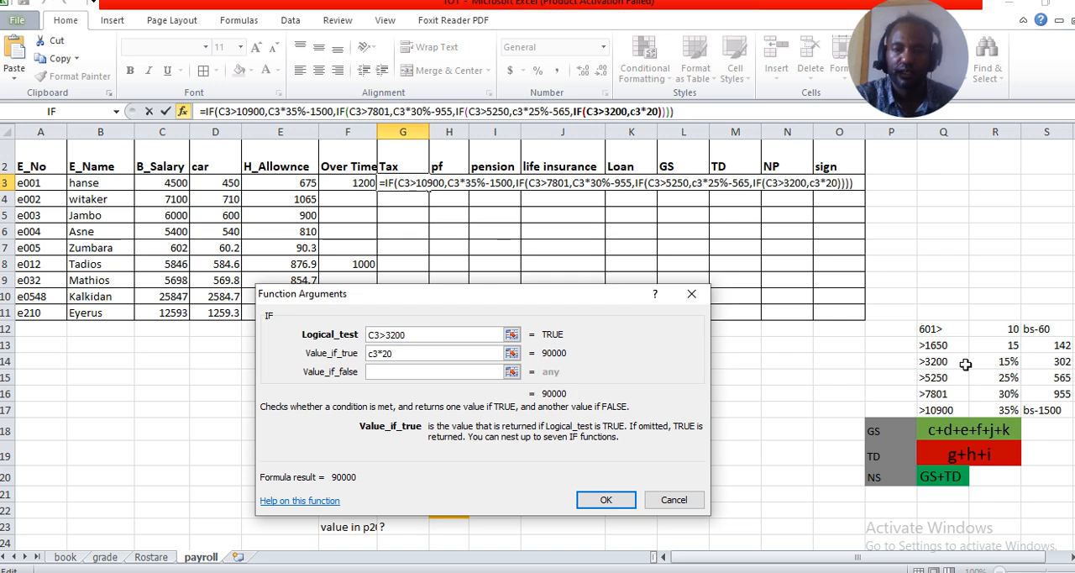
{"action": "type", "text": "%"}
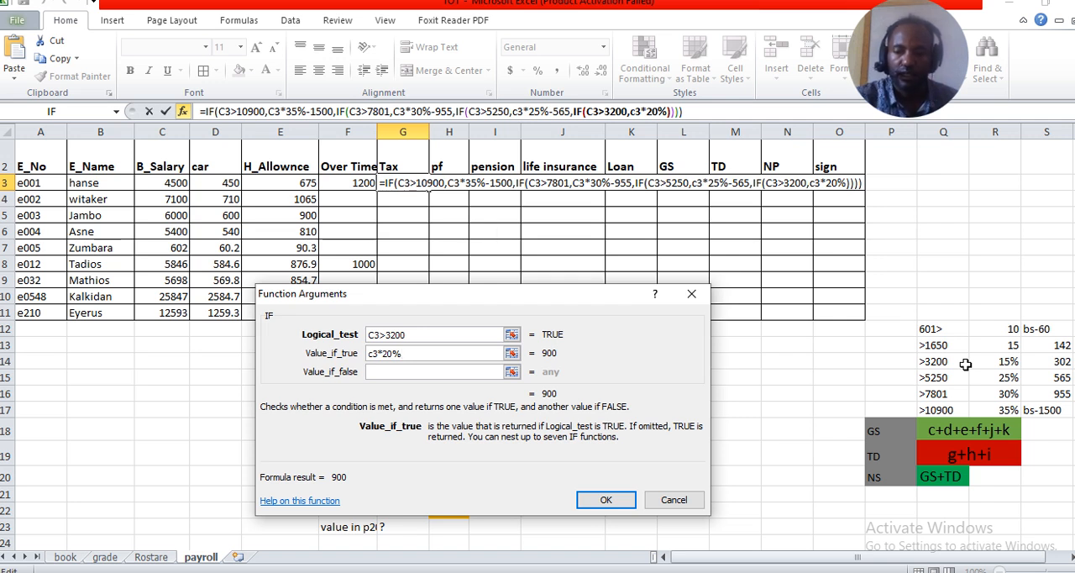
{"action": "type", "text": "-"}
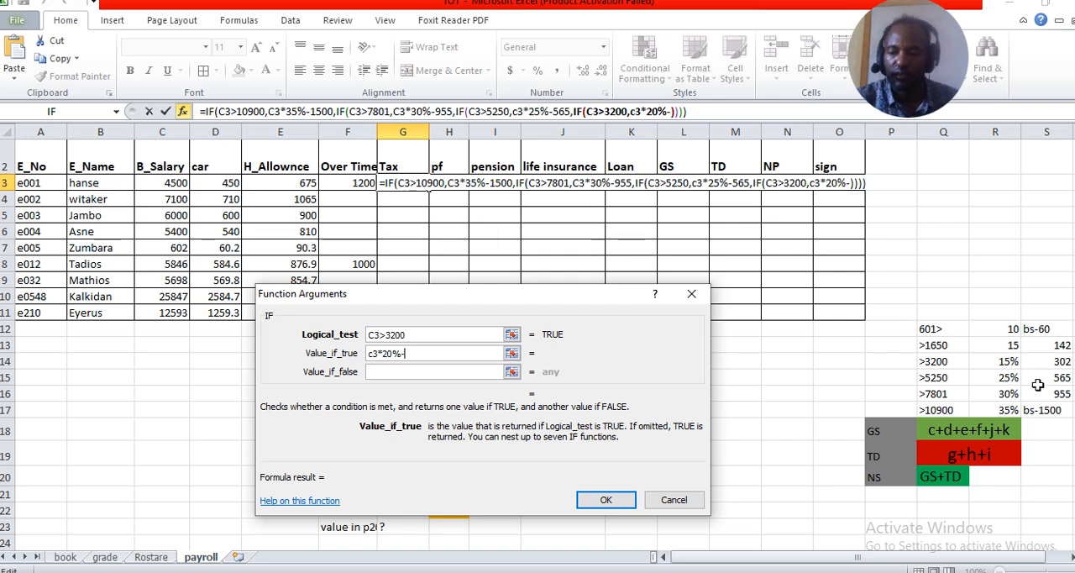
{"action": "type", "text": "320"}
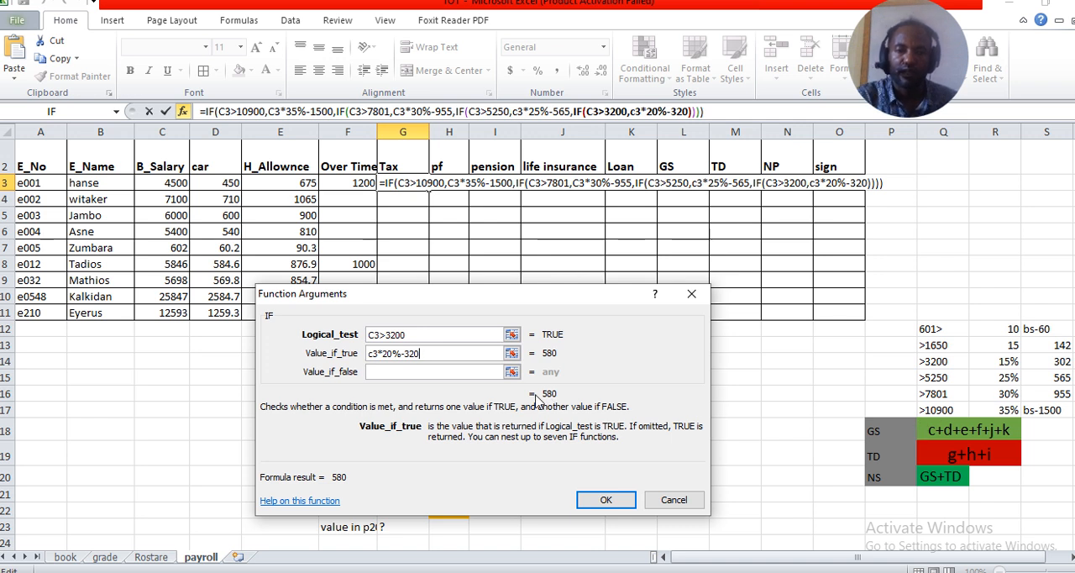
Nest a fifth IF as the value if false, with the logical test C3>1650
{"action": "left_click", "coordinate": [436, 375]}
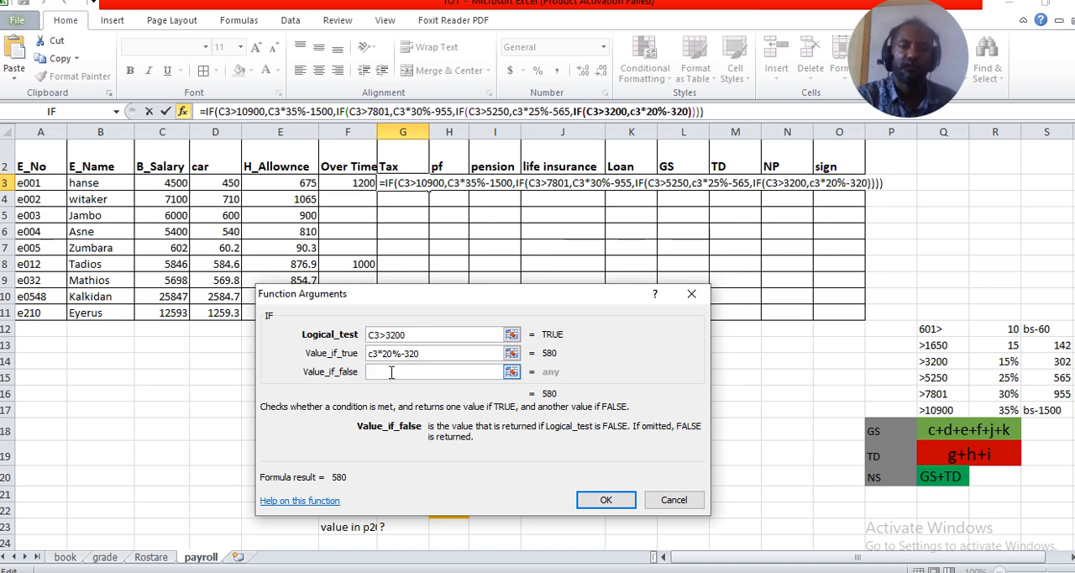
{"action": "left_click", "coordinate": [61, 114]}
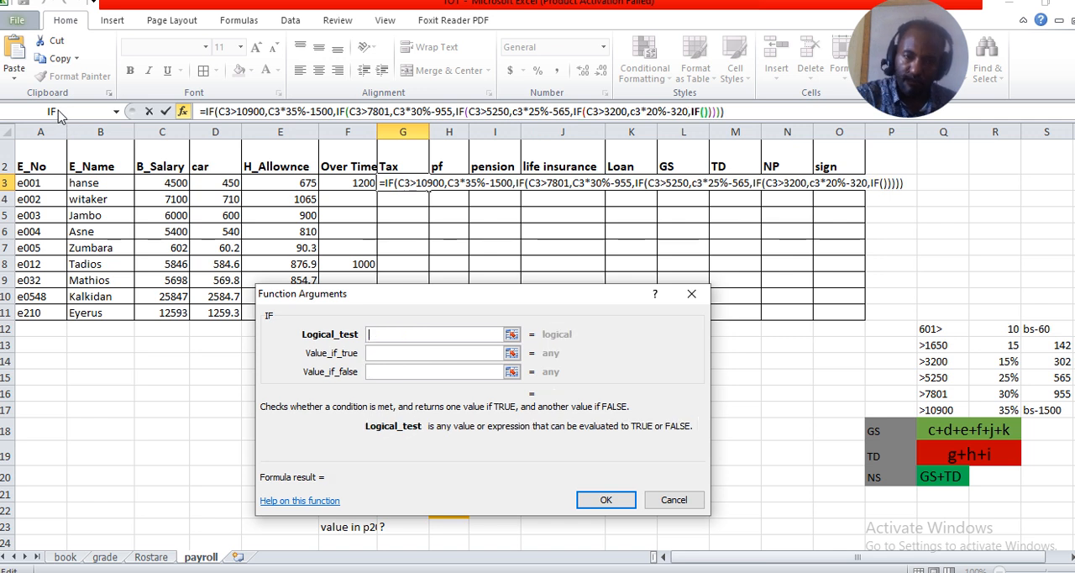
{"action": "left_click", "coordinate": [172, 184]}
{"action": "type", "text": ">"}
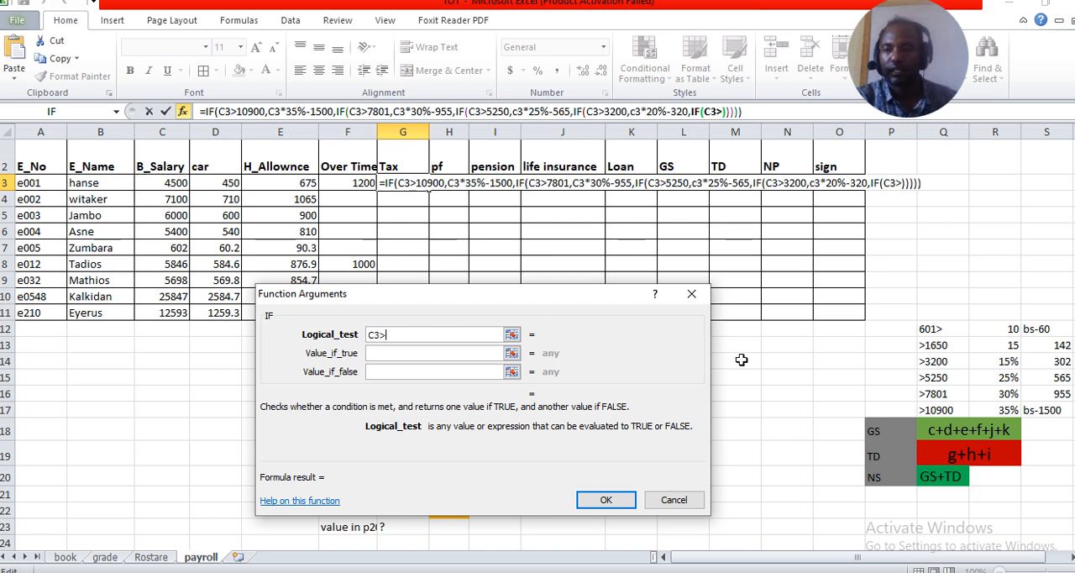
{"action": "type", "text": "16"}
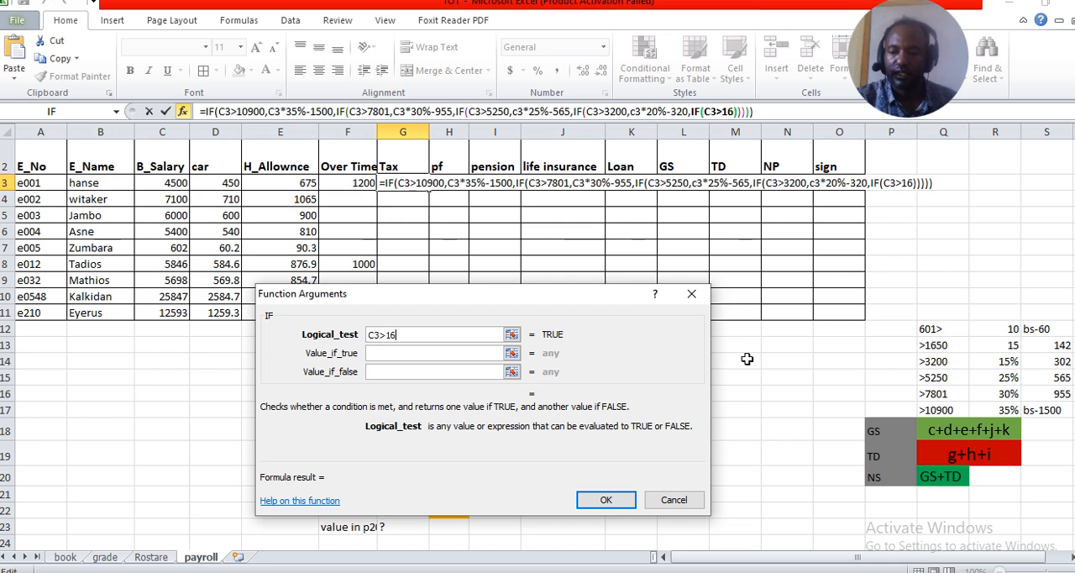
{"action": "type", "text": "50"}
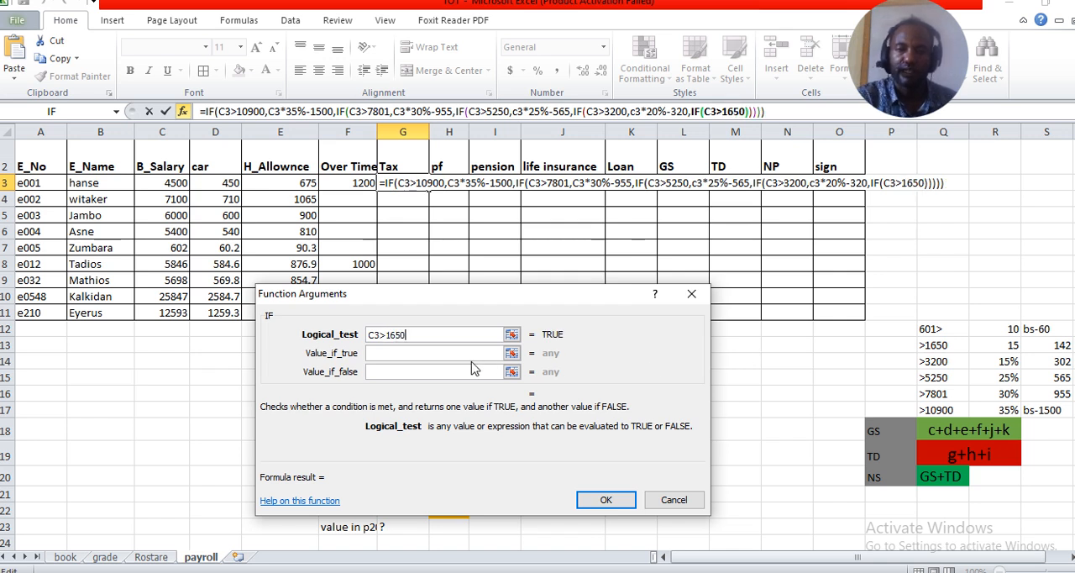
Set the value if true for the C3>1650 tax bracket to c3*15%-142
{"action": "left_click", "coordinate": [411, 353]}
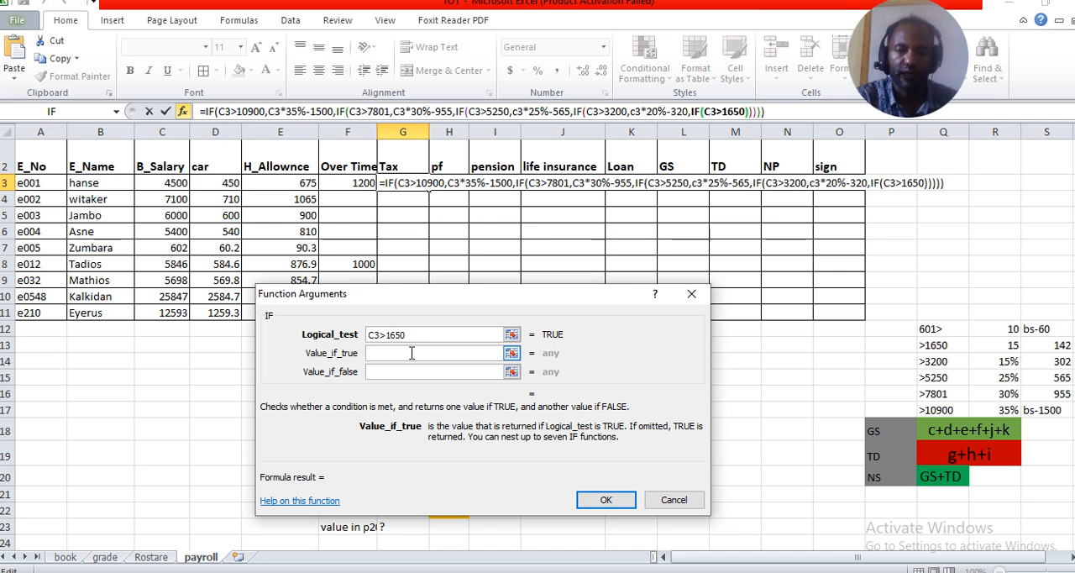
{"action": "type", "text": "c3*"}
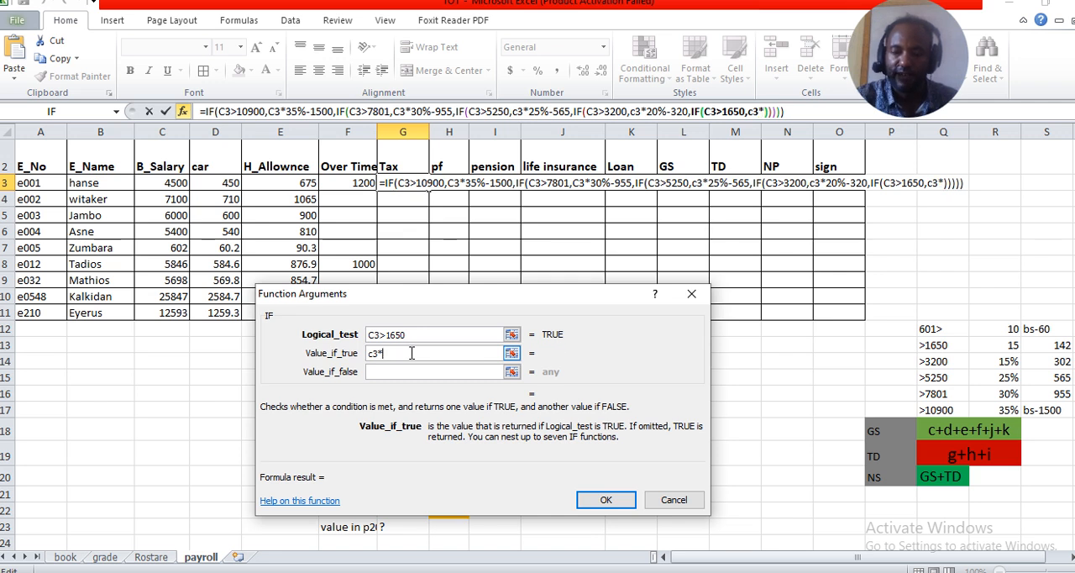
{"action": "type", "text": "15"}
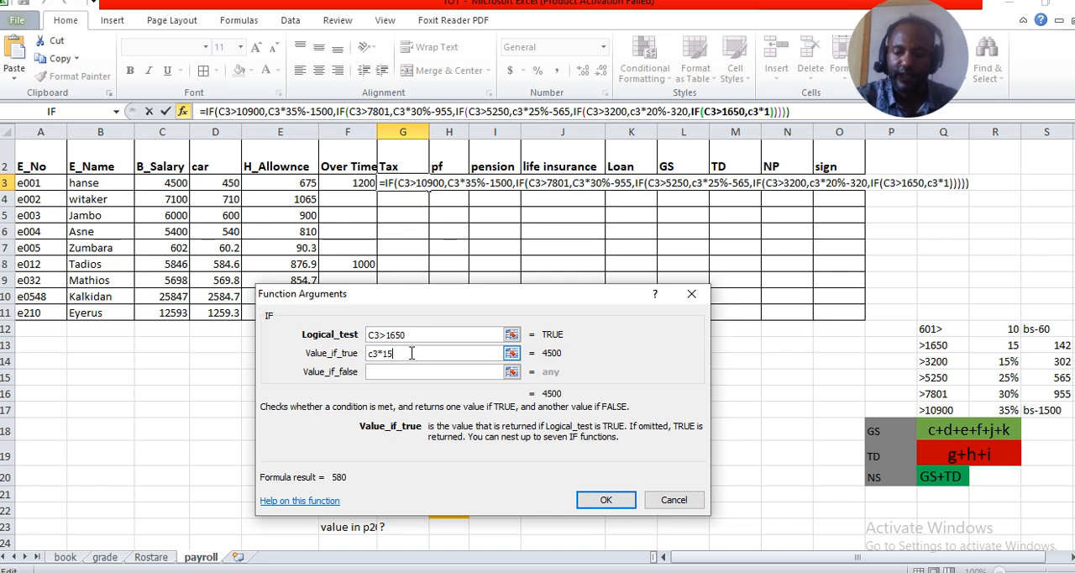
{"action": "type", "text": "%"}
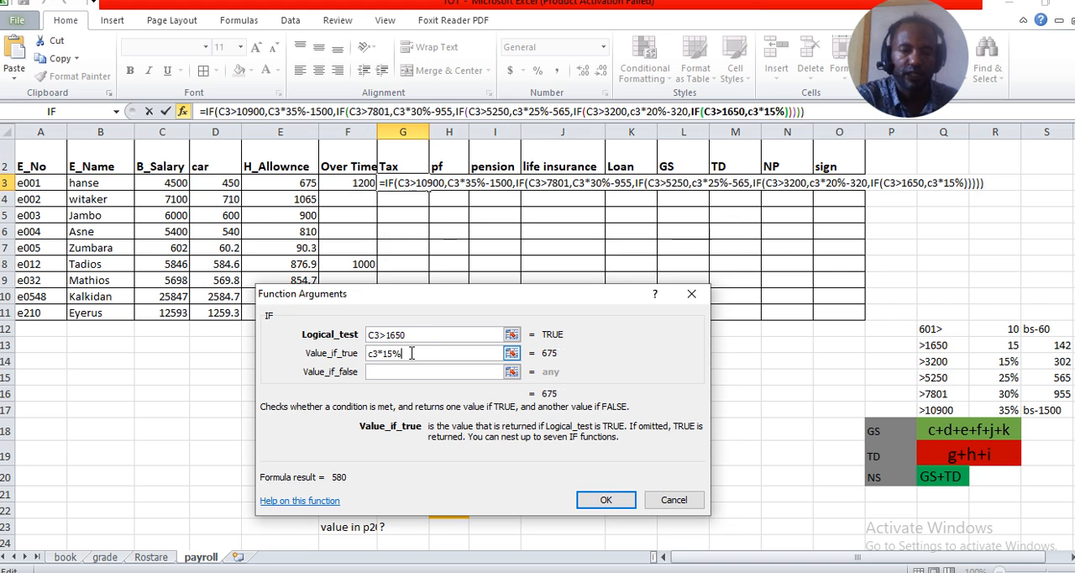
{"action": "type", "text": "-"}
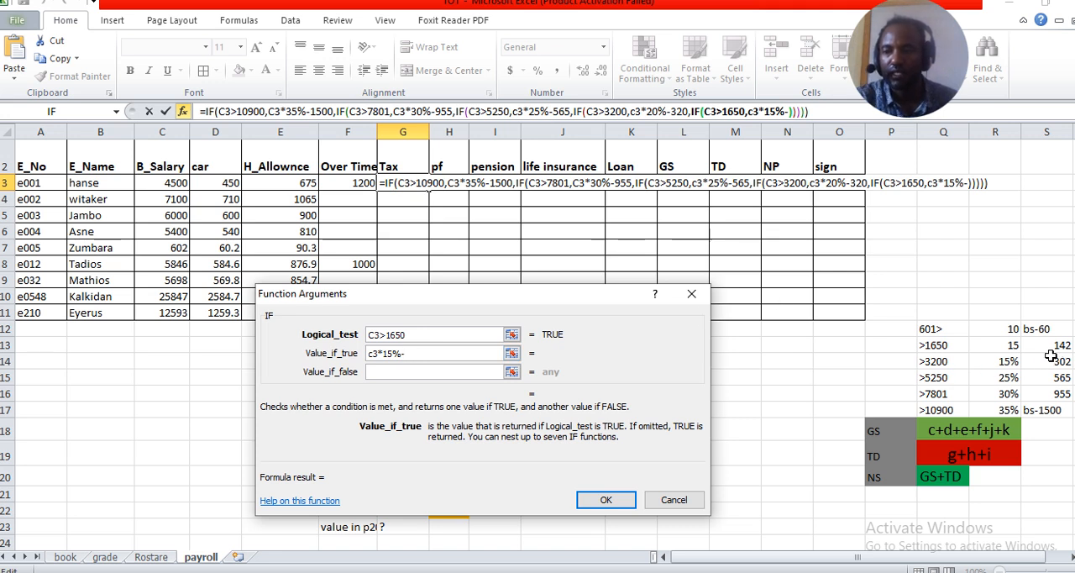
{"action": "type", "text": "142"}
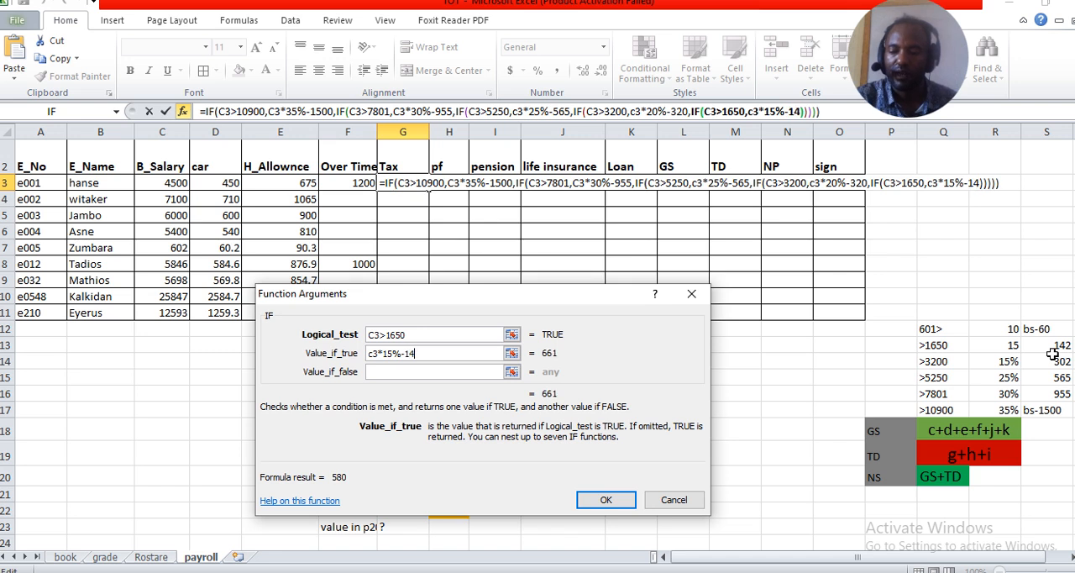
Nest a sixth IF as the value if false, with the logical test C3>601
{"action": "left_click", "coordinate": [446, 371]}
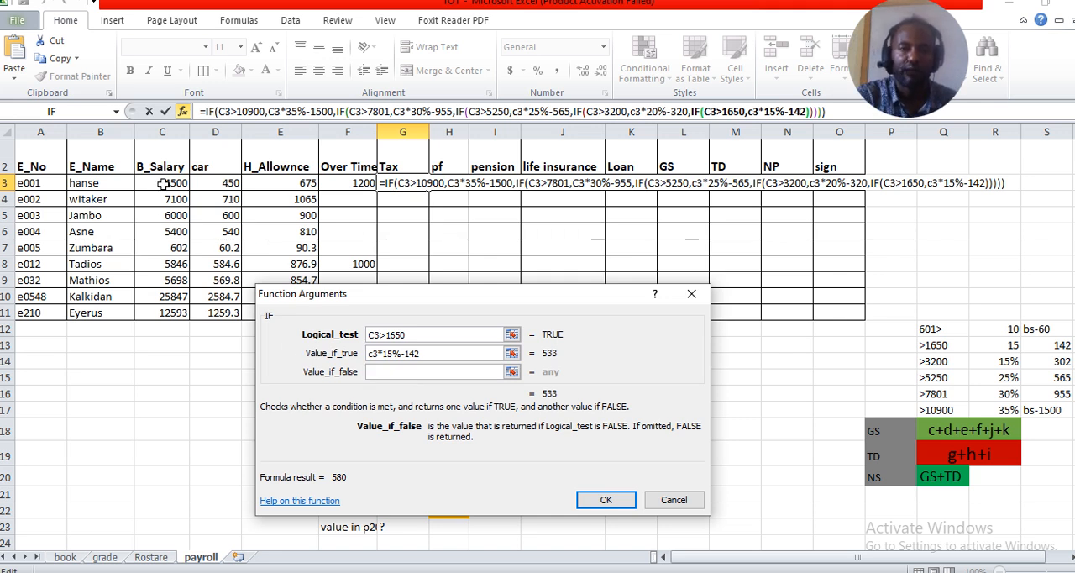
{"action": "left_click", "coordinate": [81, 115]}
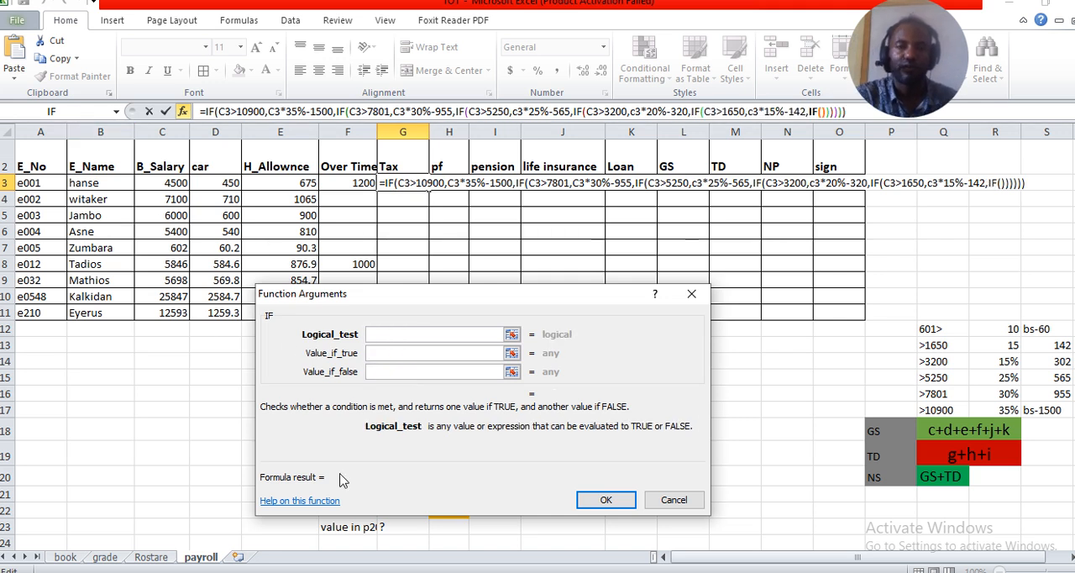
{"action": "left_click", "coordinate": [171, 184]}
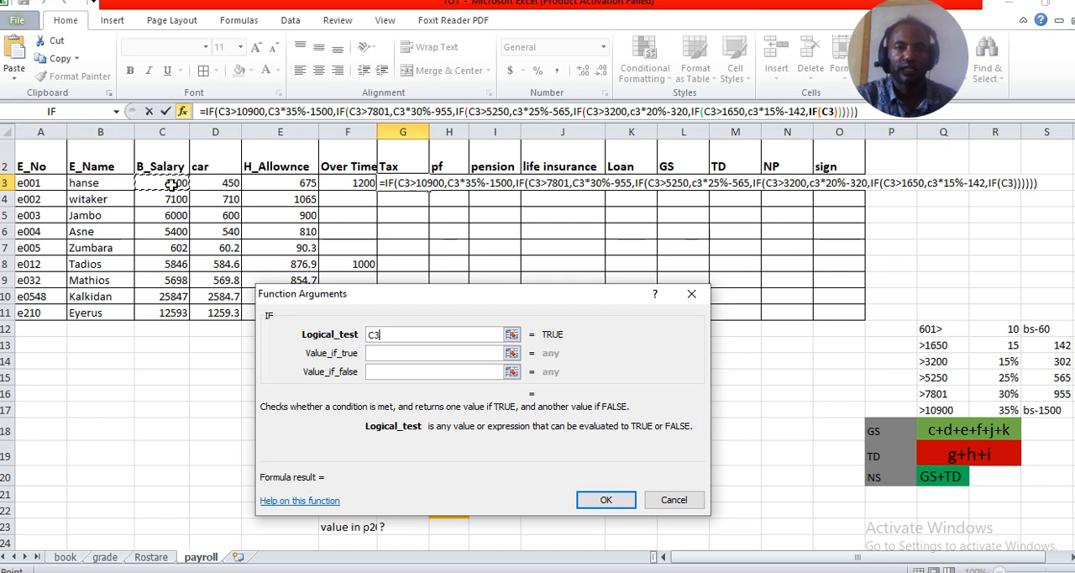
{"action": "type", "text": ">"}
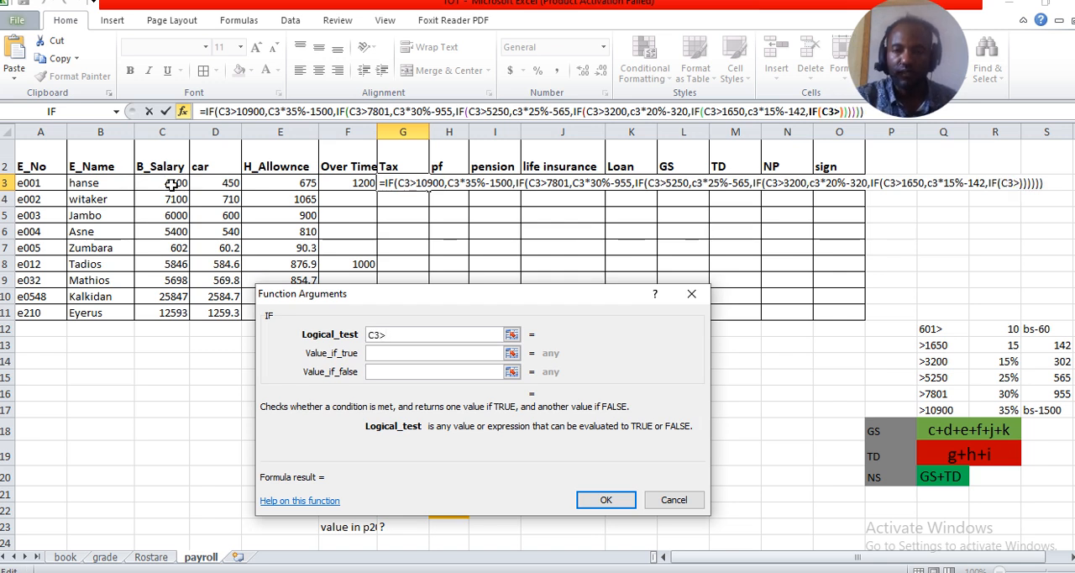
{"action": "type", "text": "601"}
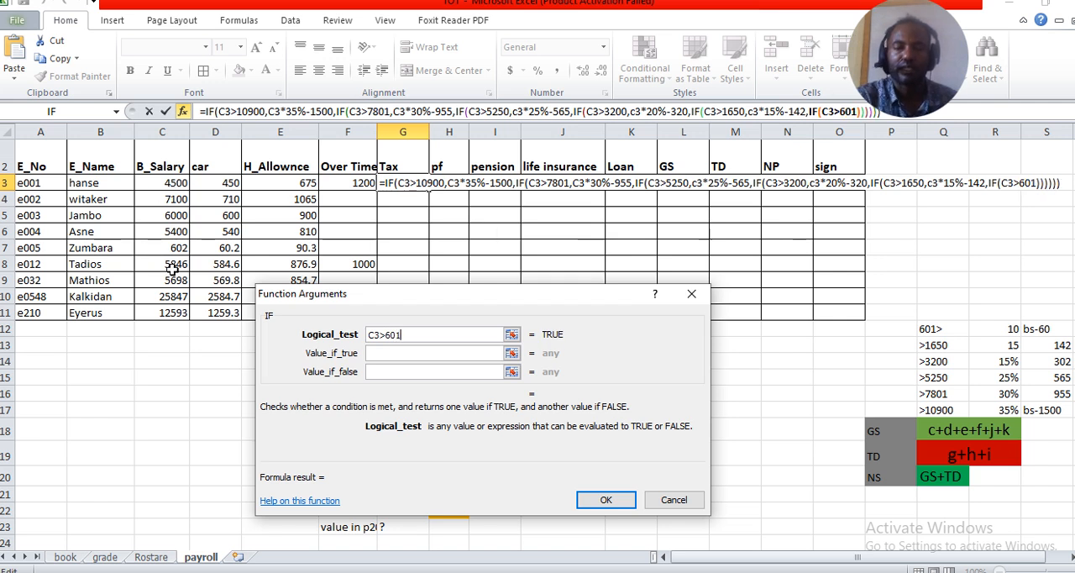
Set the value if true for the C3>601 tax bracket to c3*10%-60
{"action": "left_click", "coordinate": [404, 354]}
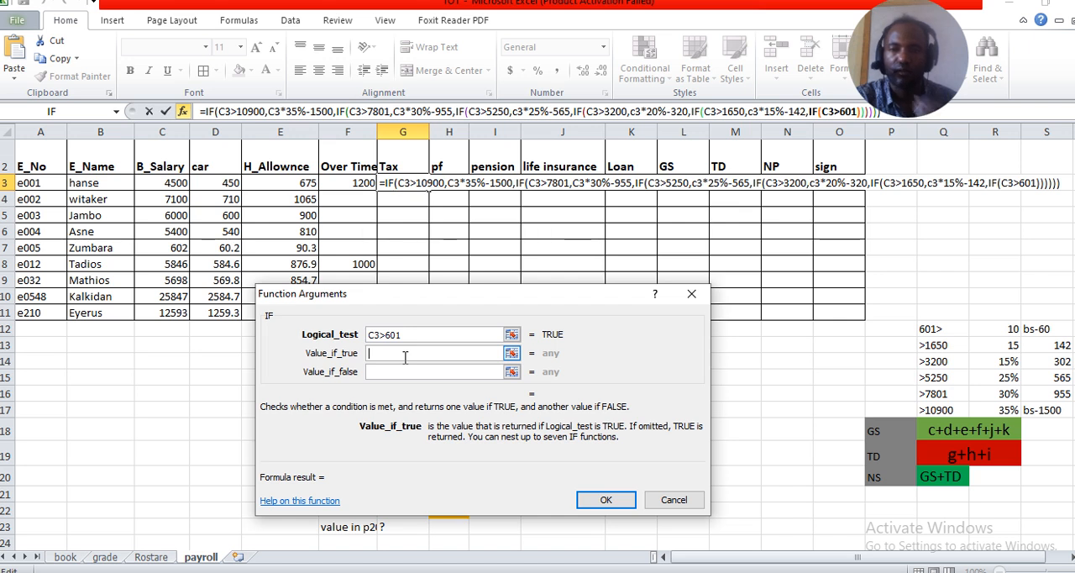
{"action": "type", "text": "c3"}
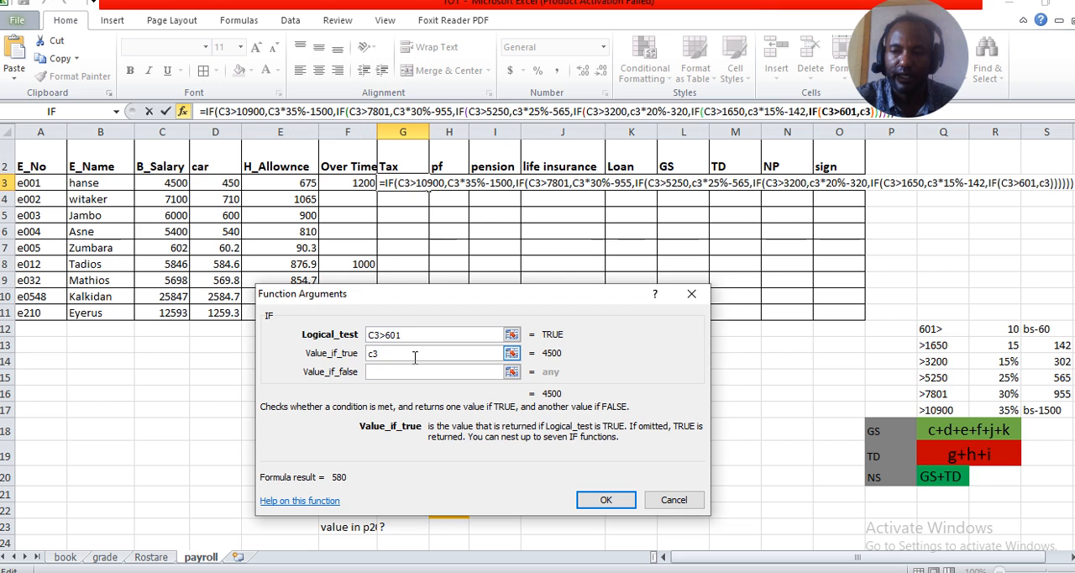
{"action": "type", "text": "*"}
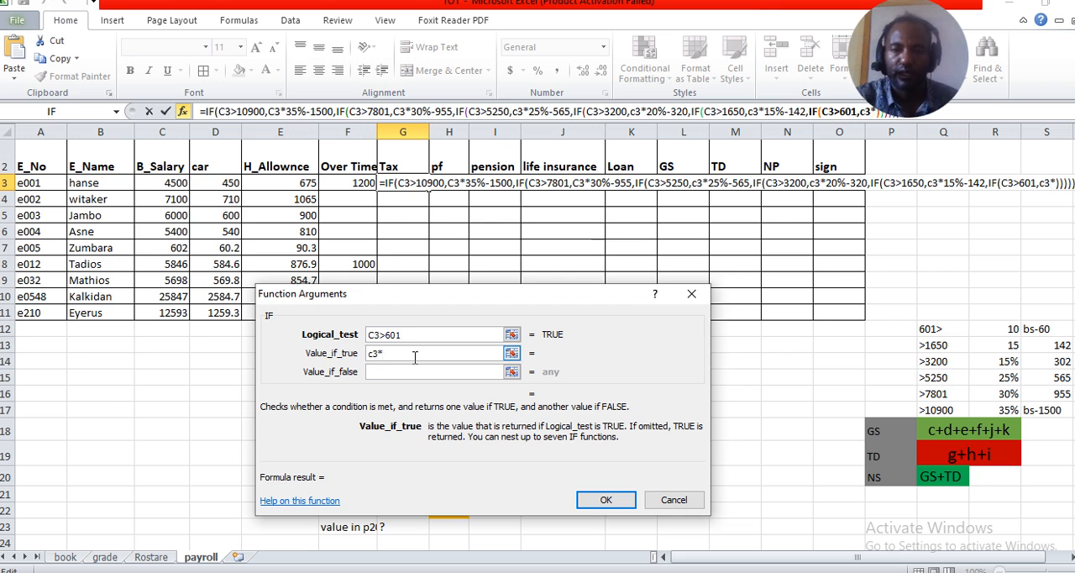
{"action": "type", "text": "10"}
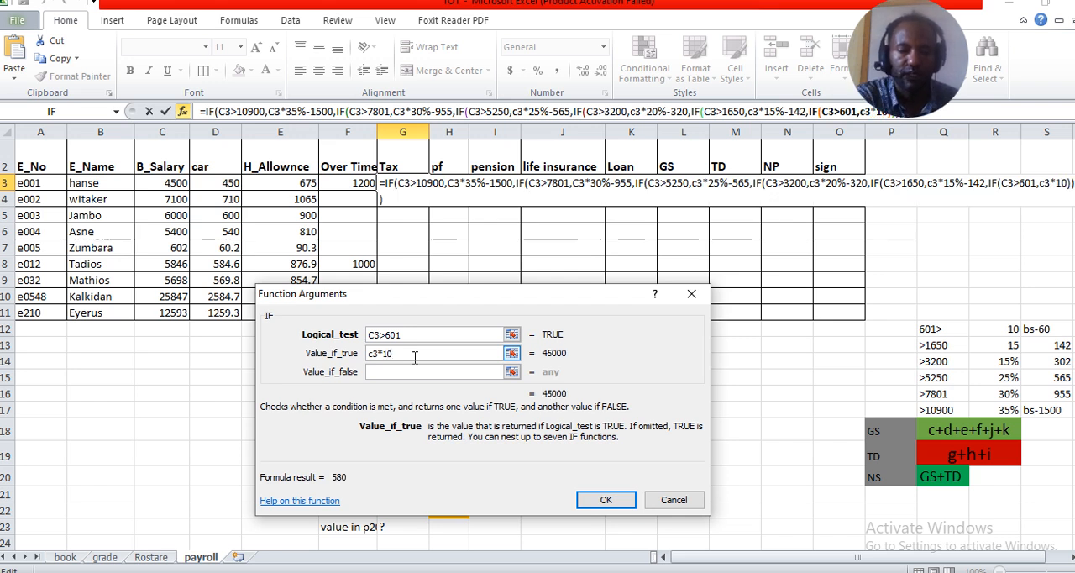
{"action": "type", "text": "%"}
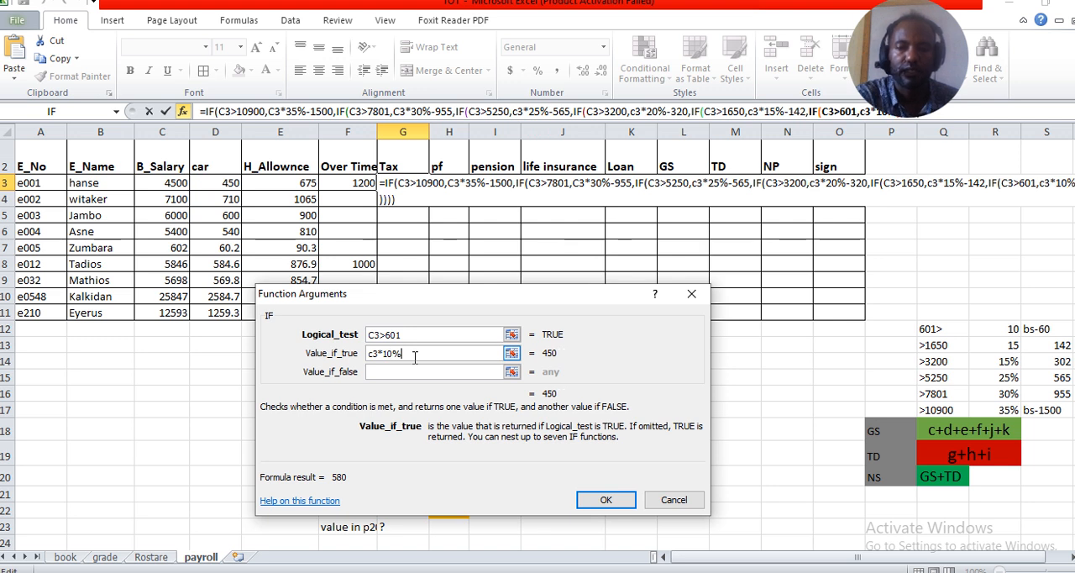
{"action": "type", "text": "-"}
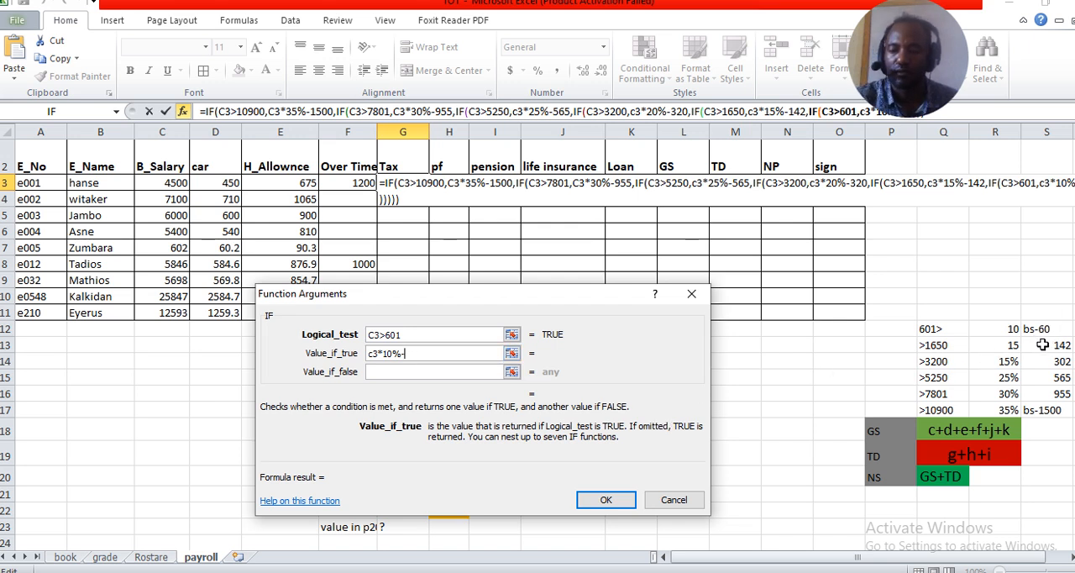
{"action": "type", "text": "60"}
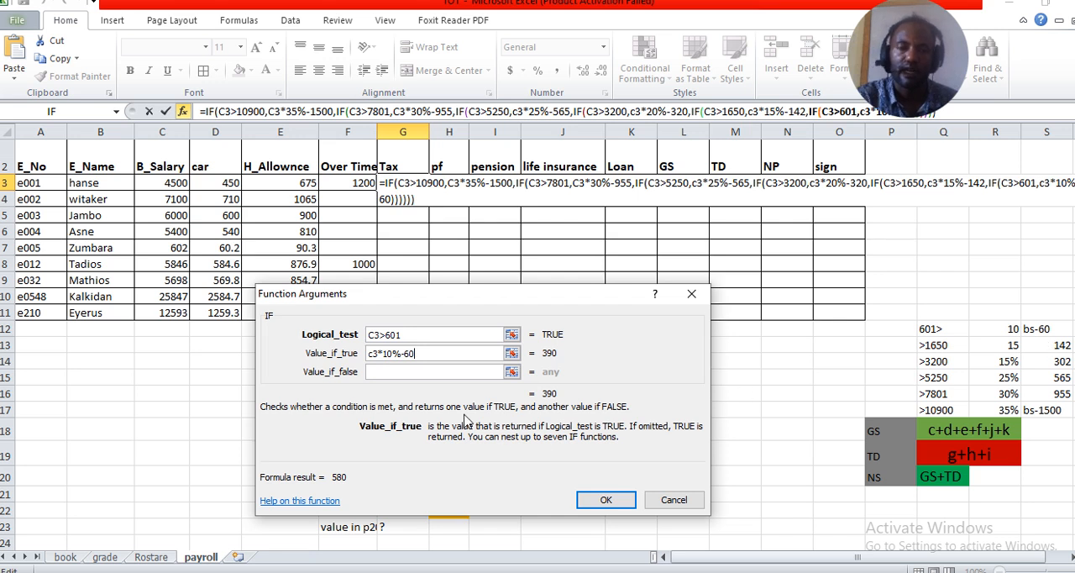
Set the last IF's value if false to 0 and fill the finished tax formula from G3 down to G11
{"action": "left_click", "coordinate": [404, 372]}
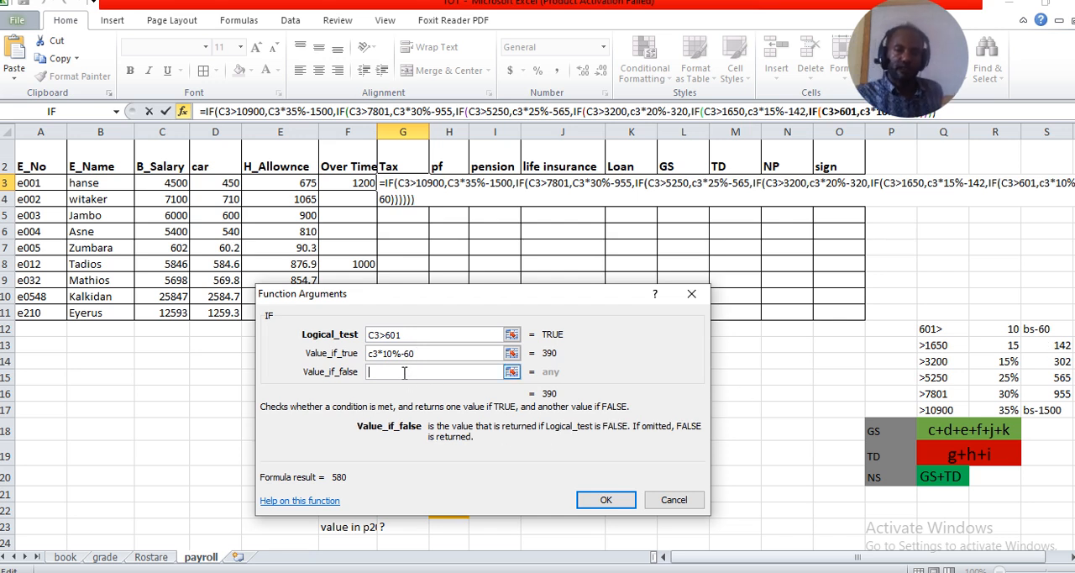
{"action": "type", "text": "0"}
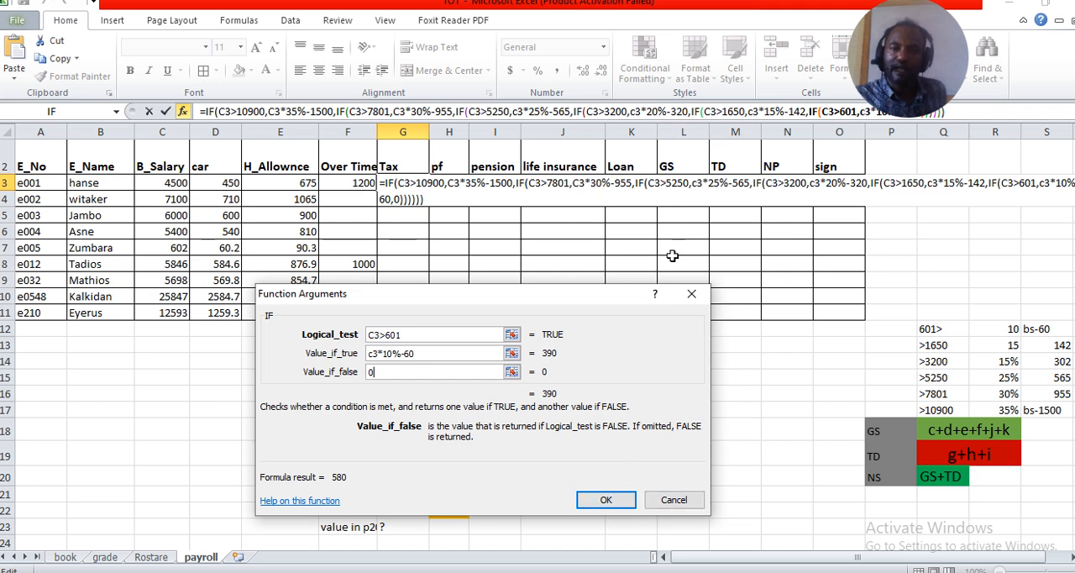
{"action": "left_click", "coordinate": [607, 501]}
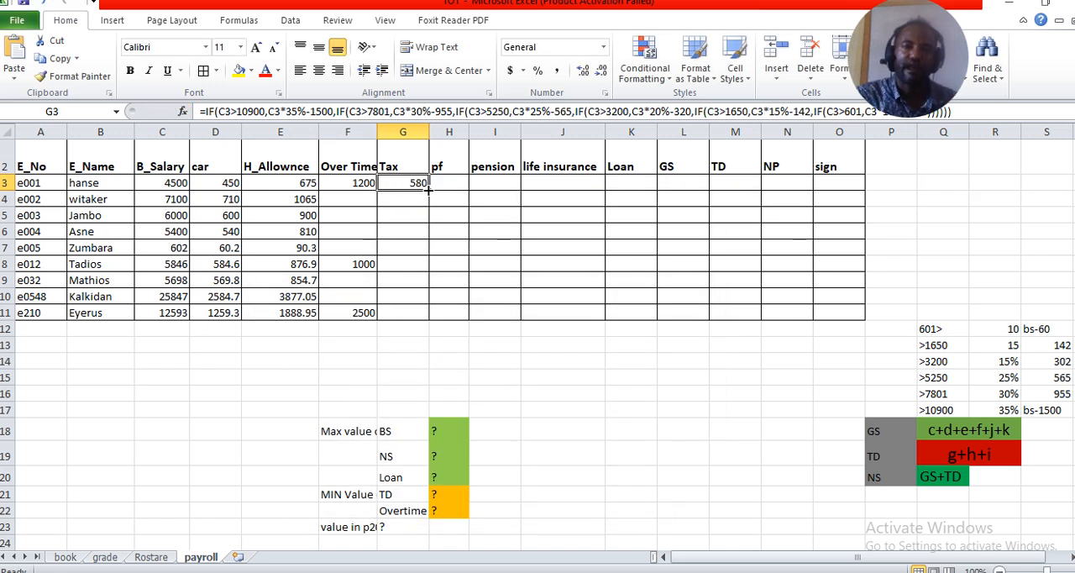
{"action": "left_click_drag", "start_coordinate": [428, 189], "coordinate": [435, 319]}
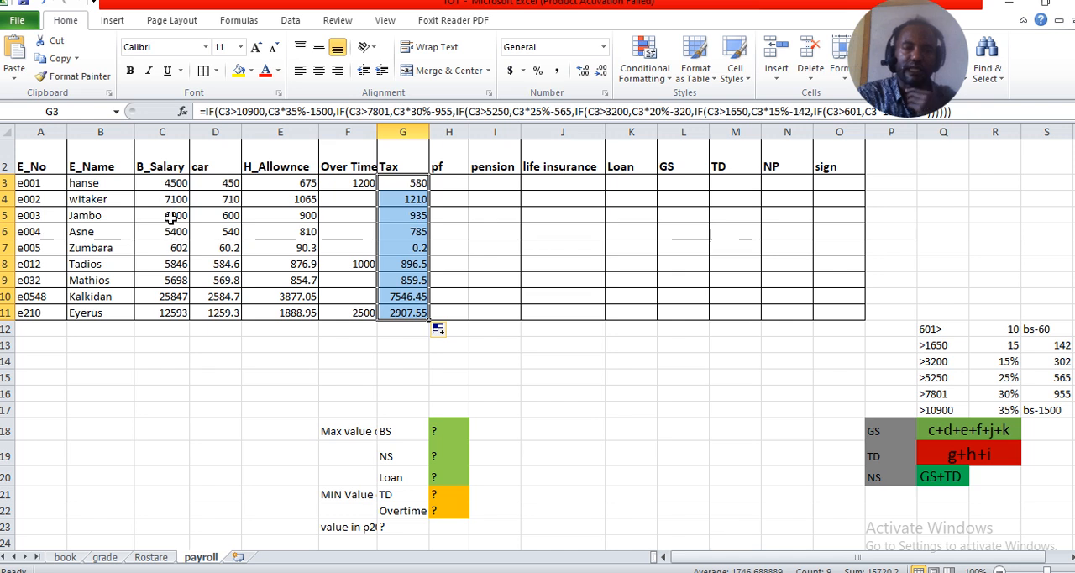
Set the basic salary in C7 to 580 and check the tax calculated in G7
{"action": "left_click", "coordinate": [173, 248]}
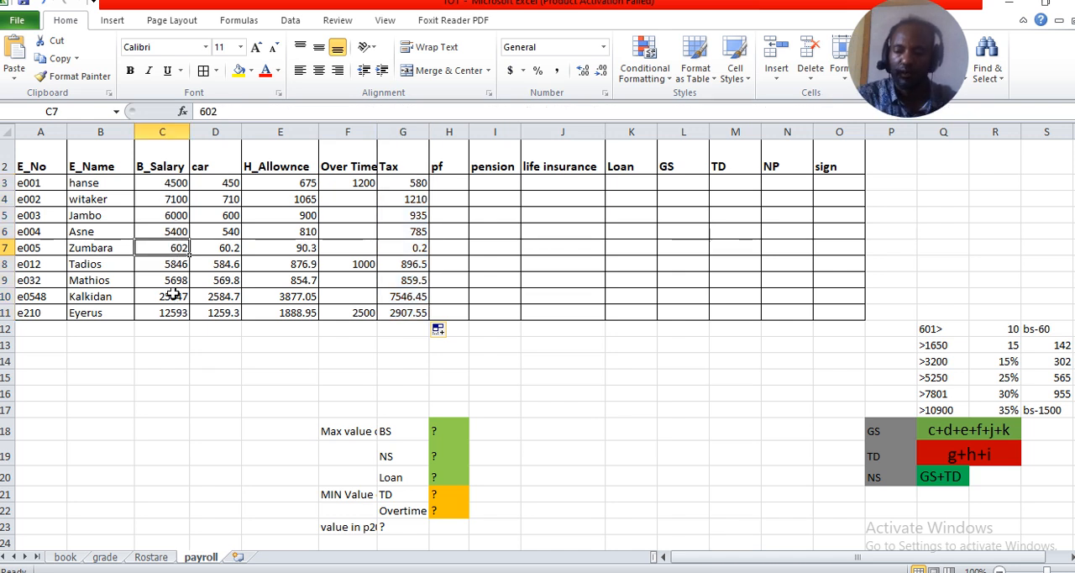
{"action": "type", "text": "580"}
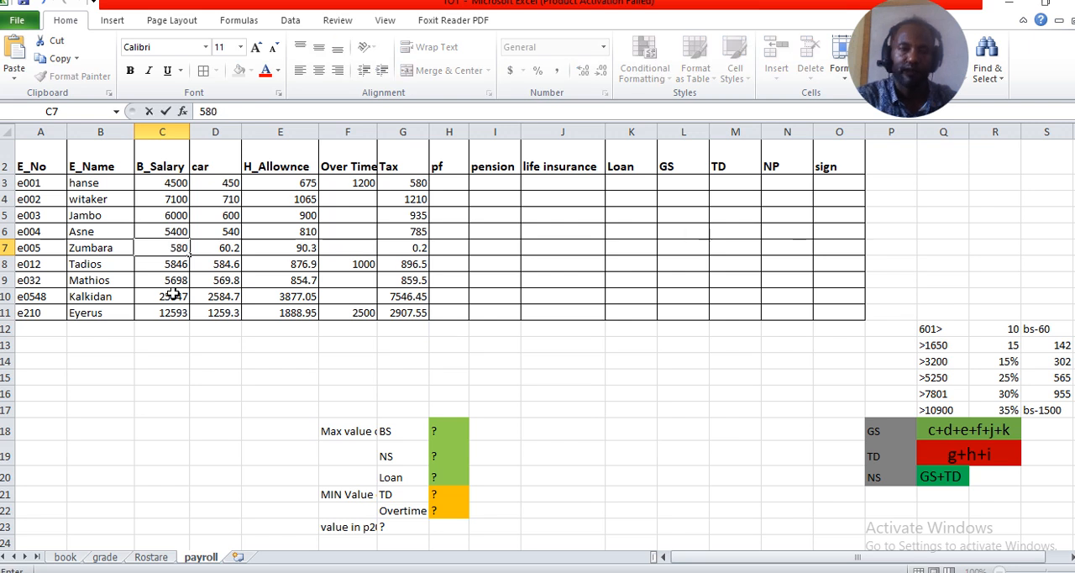
{"action": "left_click", "coordinate": [445, 262]}
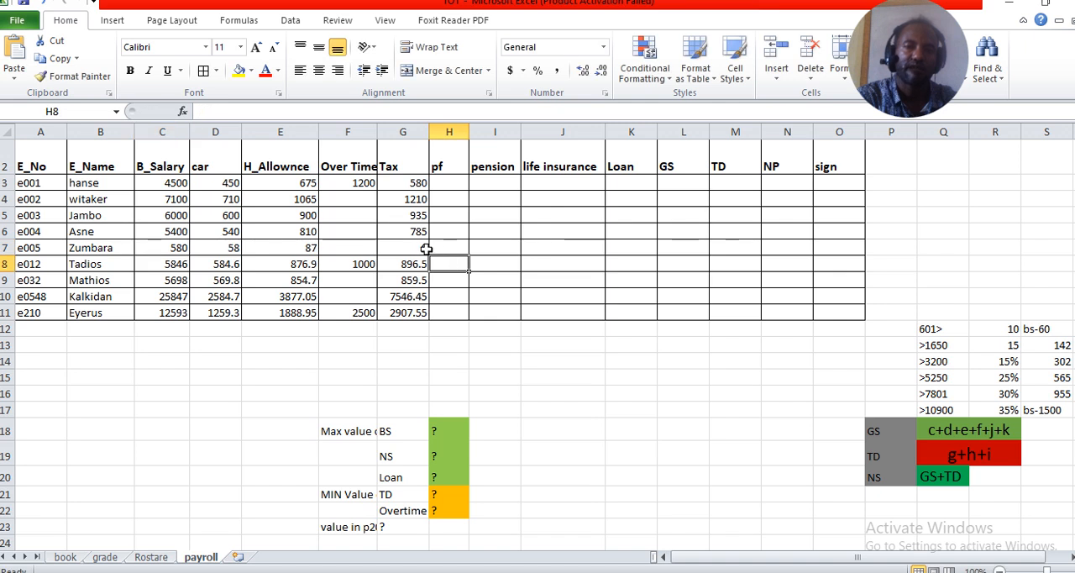
{"action": "left_click", "coordinate": [426, 248]}
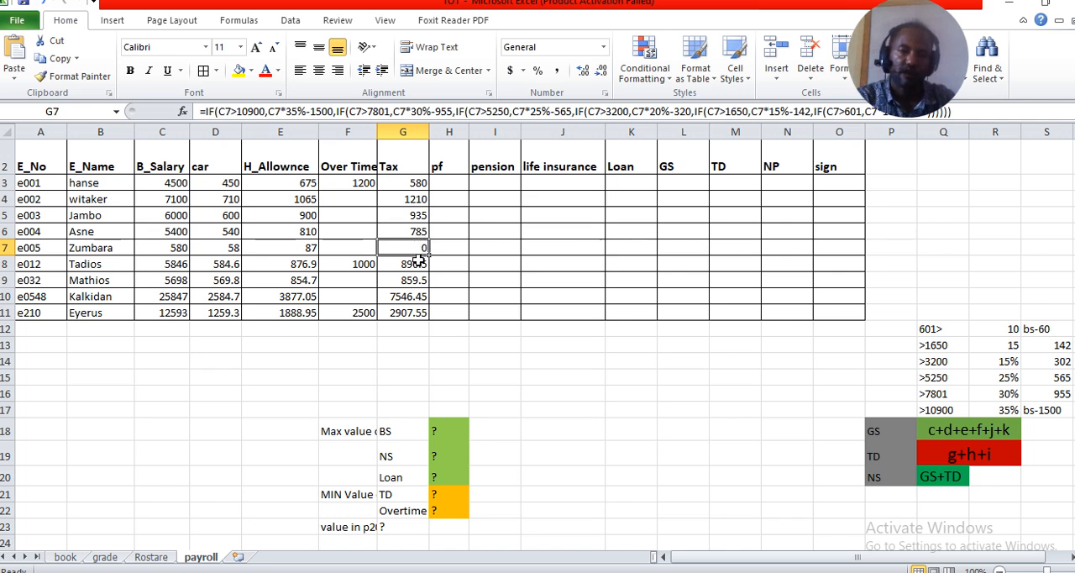
Set the basic salary in C7 to 605 and check the tax formulas in G7 and G11
{"action": "left_click", "coordinate": [172, 247]}
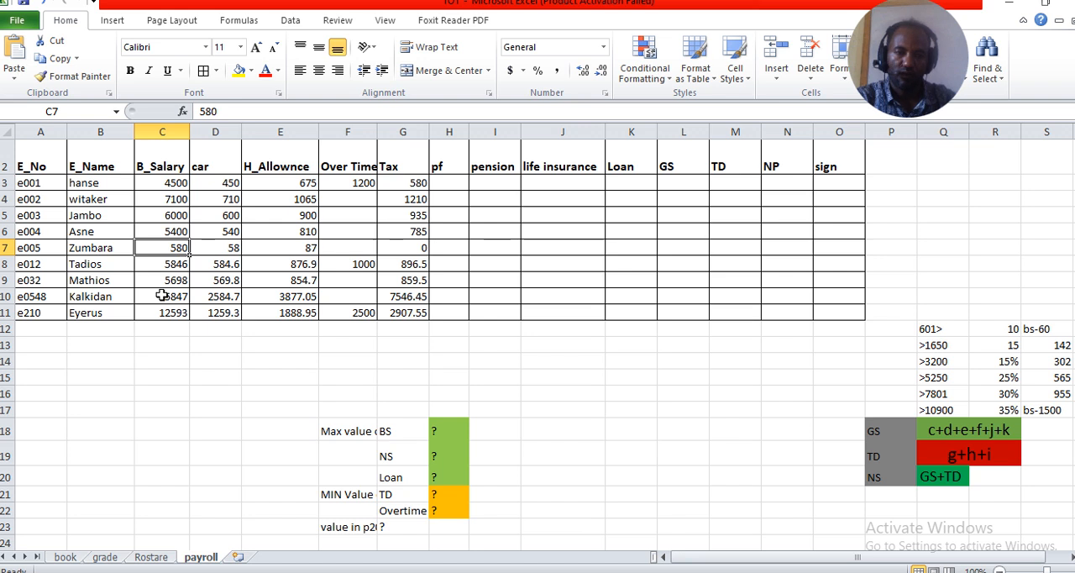
{"action": "type", "text": "605"}
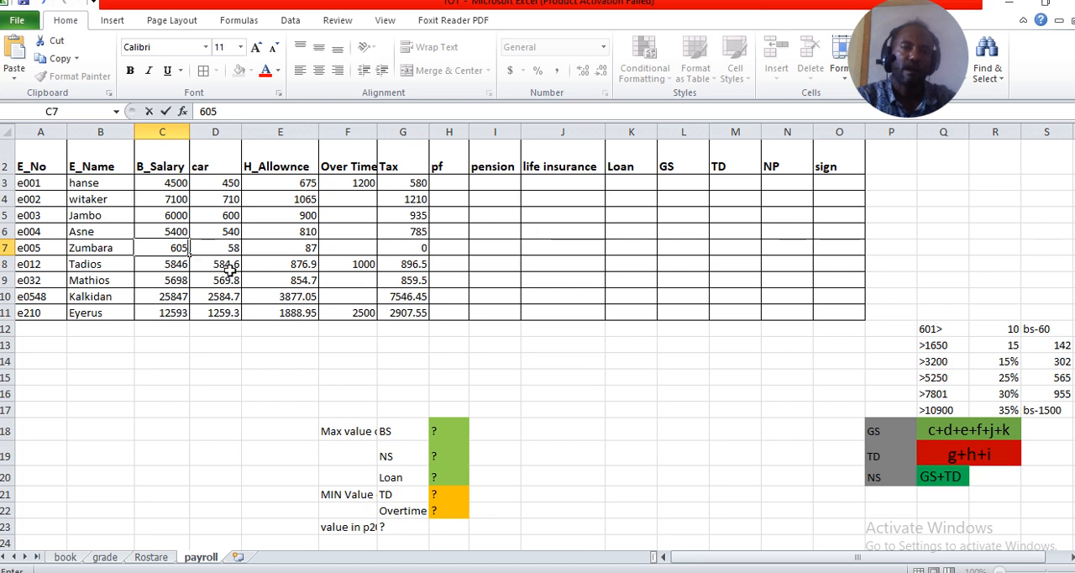
{"action": "left_click", "coordinate": [450, 249]}
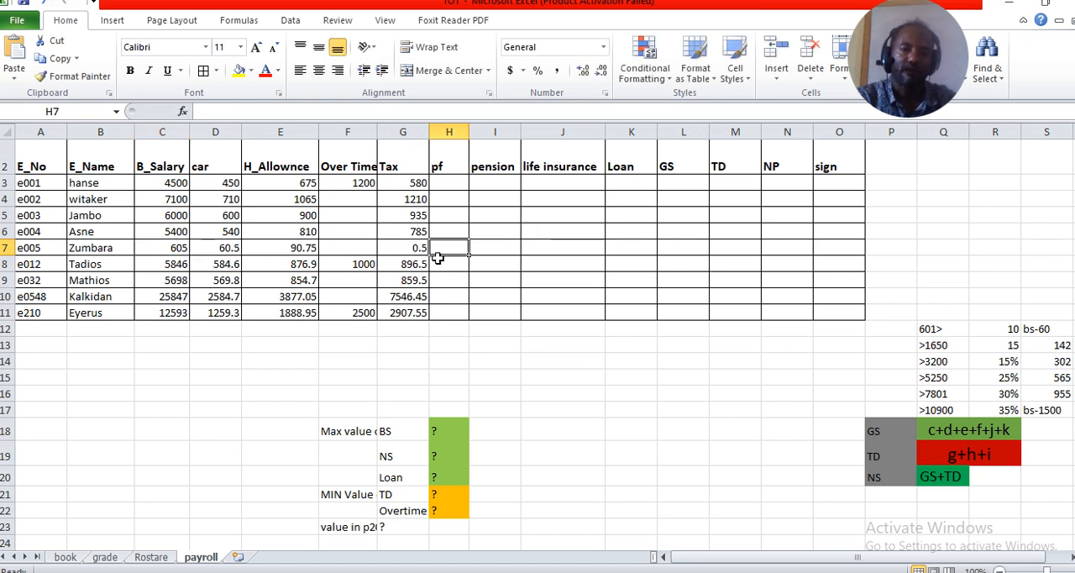
{"action": "left_click", "coordinate": [417, 248]}
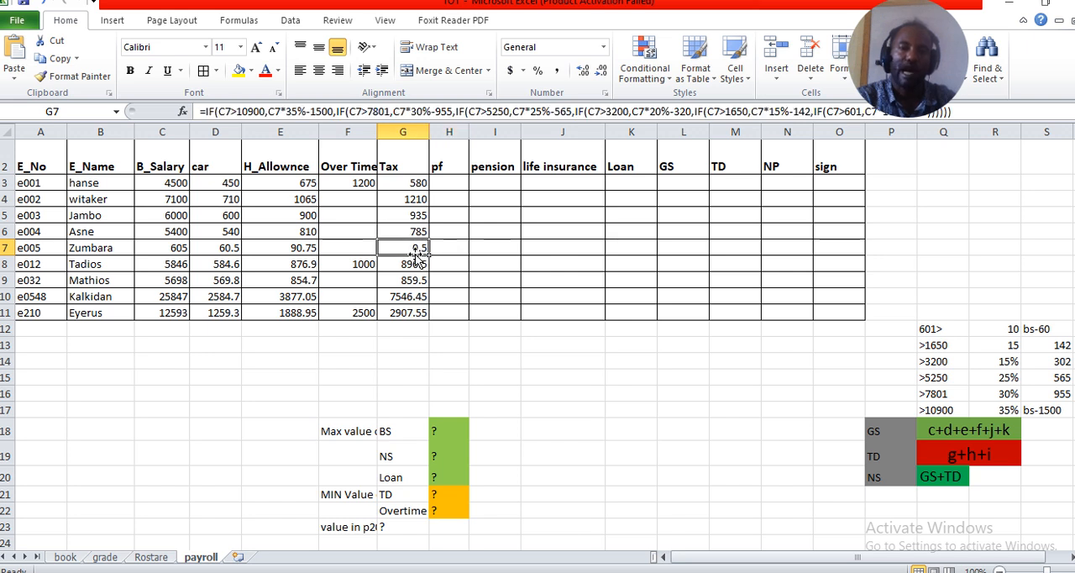
{"action": "left_click", "coordinate": [408, 315]}
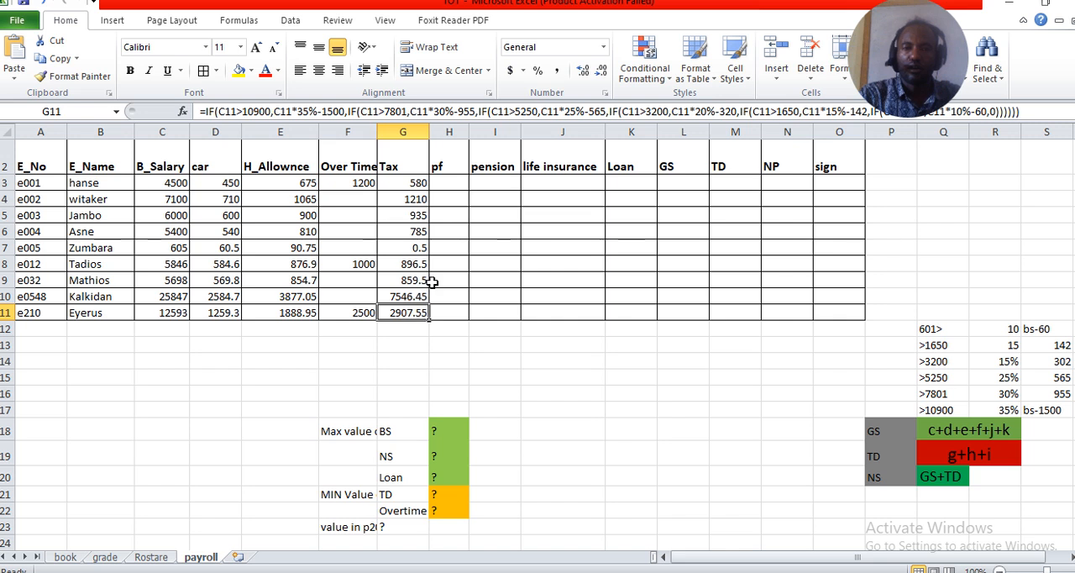
Calculate the pf in H3 as =C3*10% and fill the formula down to H11
{"action": "left_click", "coordinate": [458, 182]}
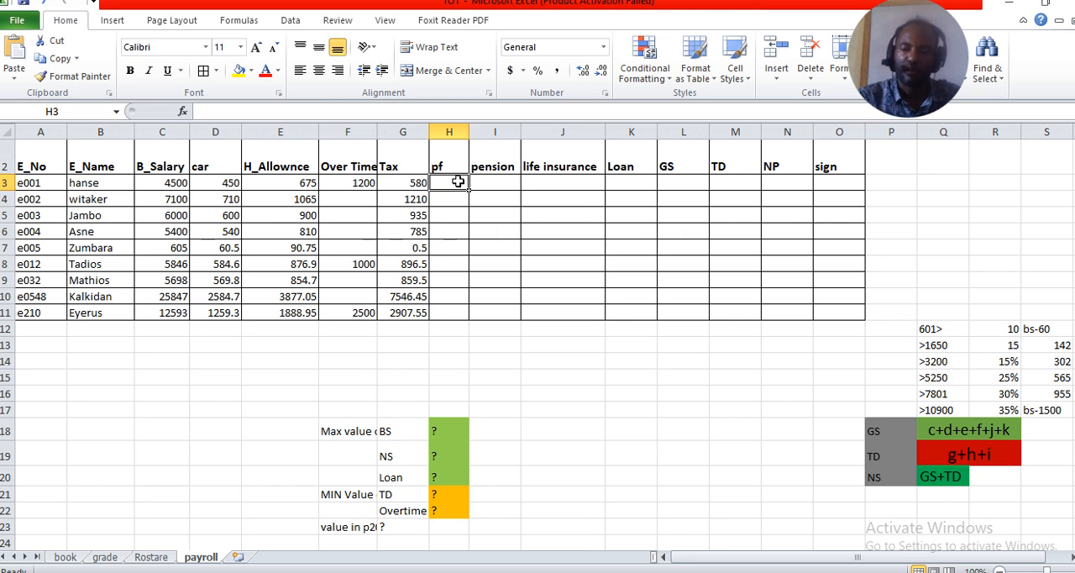
{"action": "type", "text": "="}
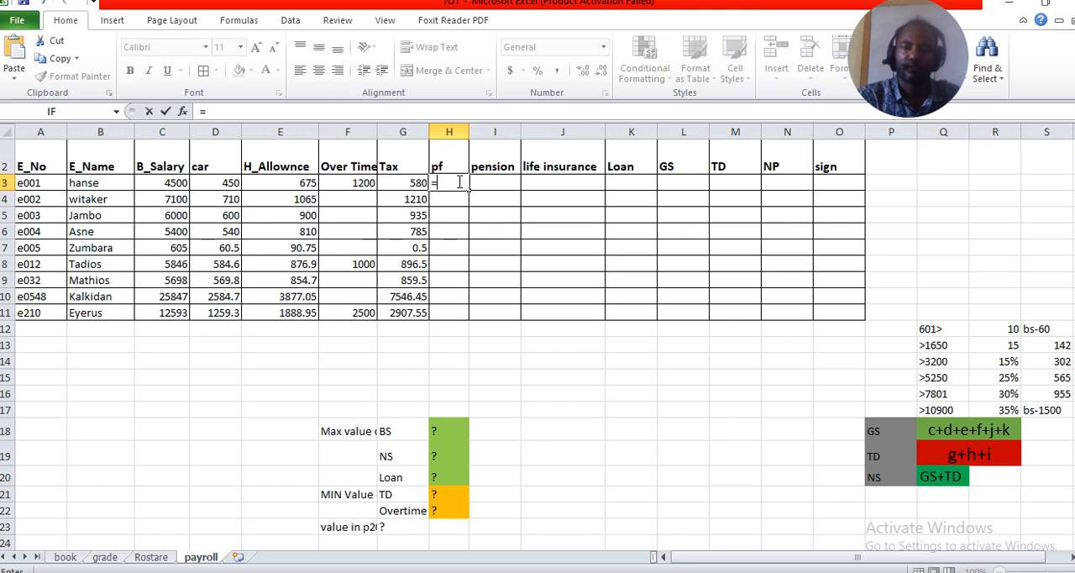
{"action": "left_click", "coordinate": [167, 185]}
{"action": "type", "text": "*"}
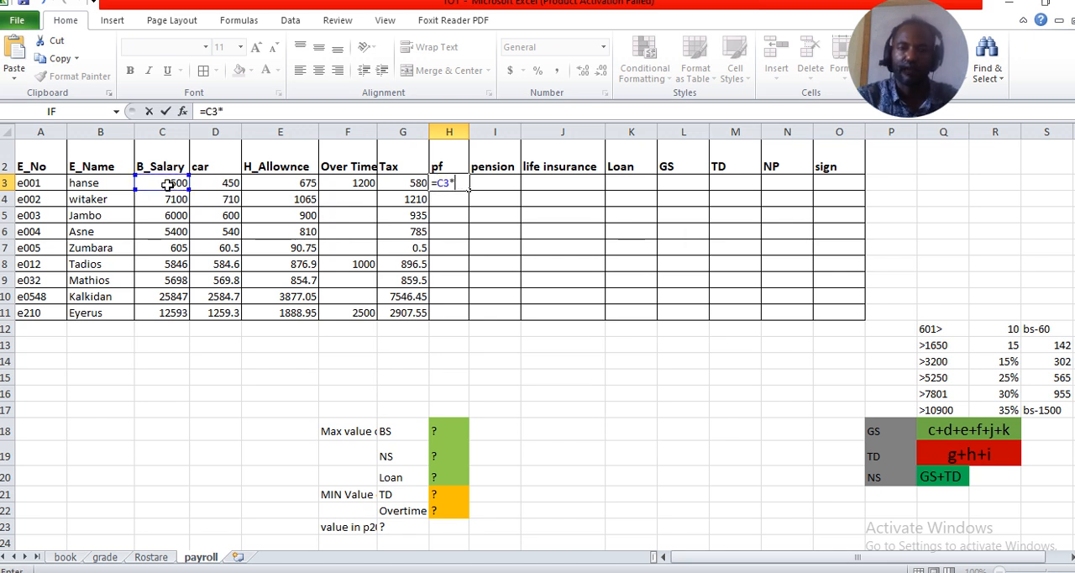
{"action": "type", "text": "10"}
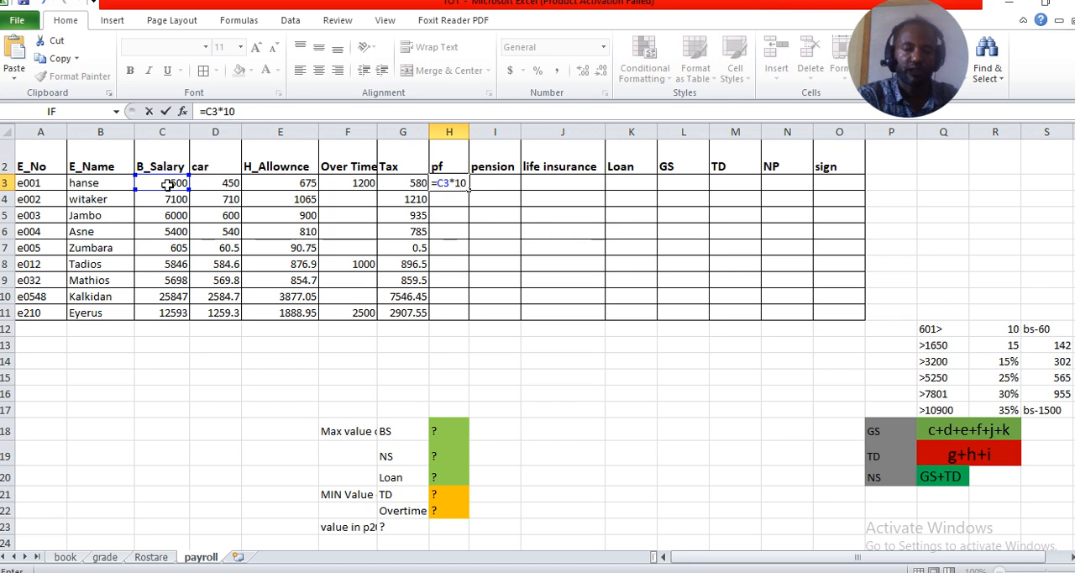
{"action": "type", "text": "%"}
{"action": "key", "text": "Return"}
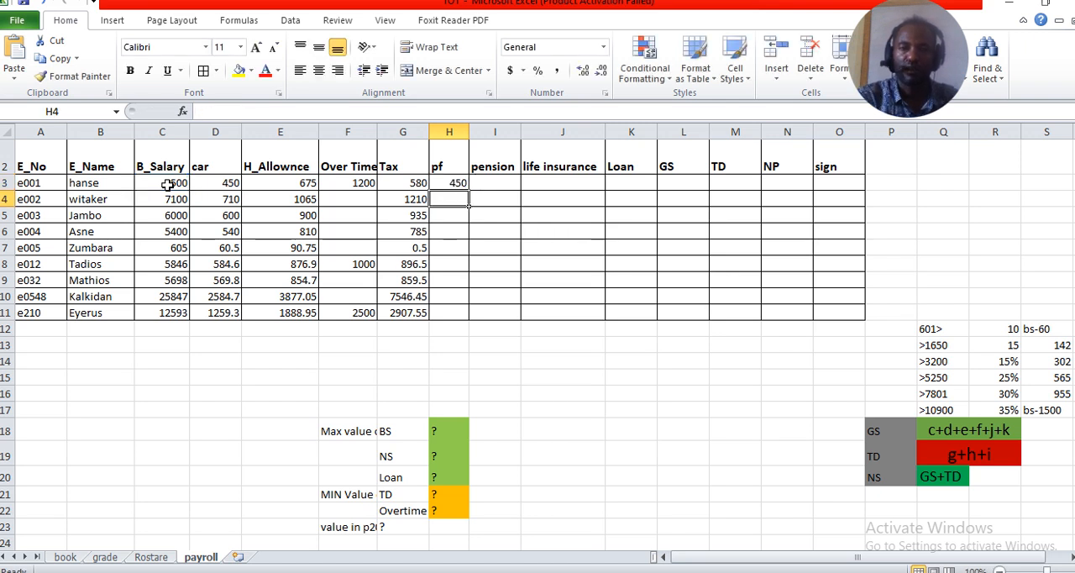
{"action": "left_click", "coordinate": [446, 181]}
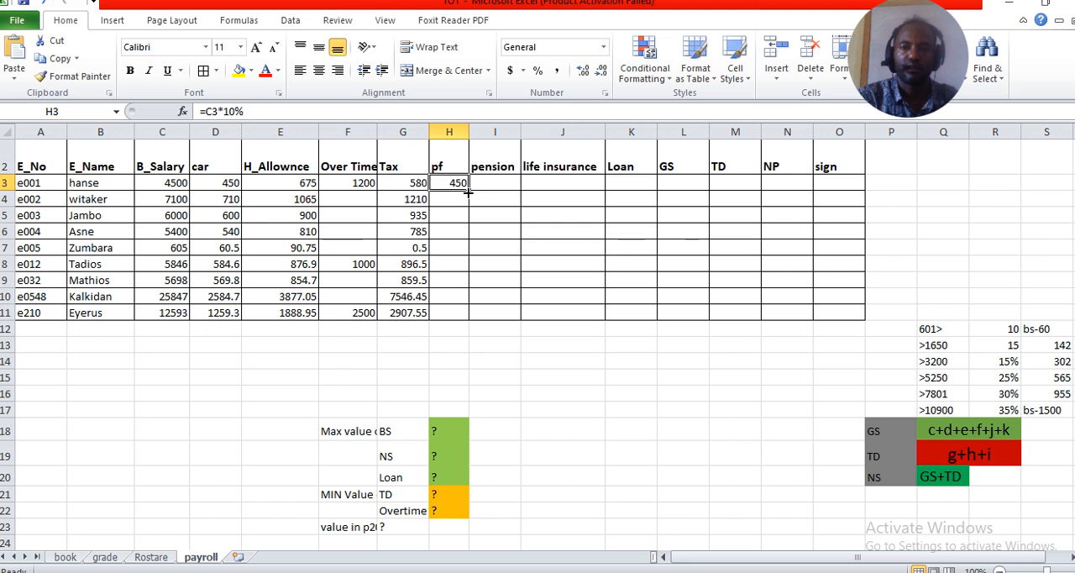
{"action": "double_click", "coordinate": [468, 191]}
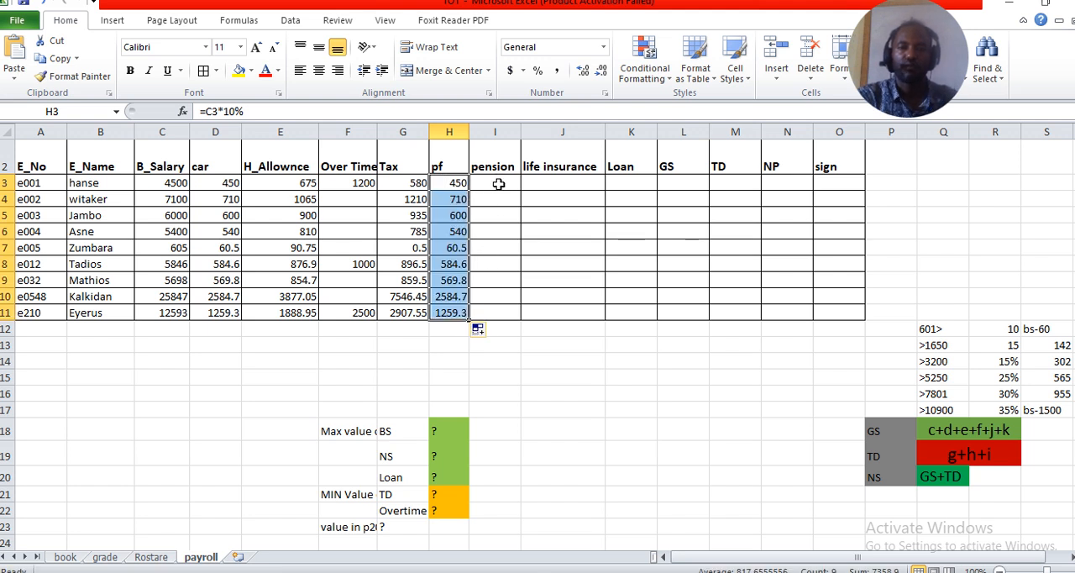
Calculate the pension in I3 as =C3*7% and fill the formula down to I11
{"action": "left_click", "coordinate": [498, 184]}
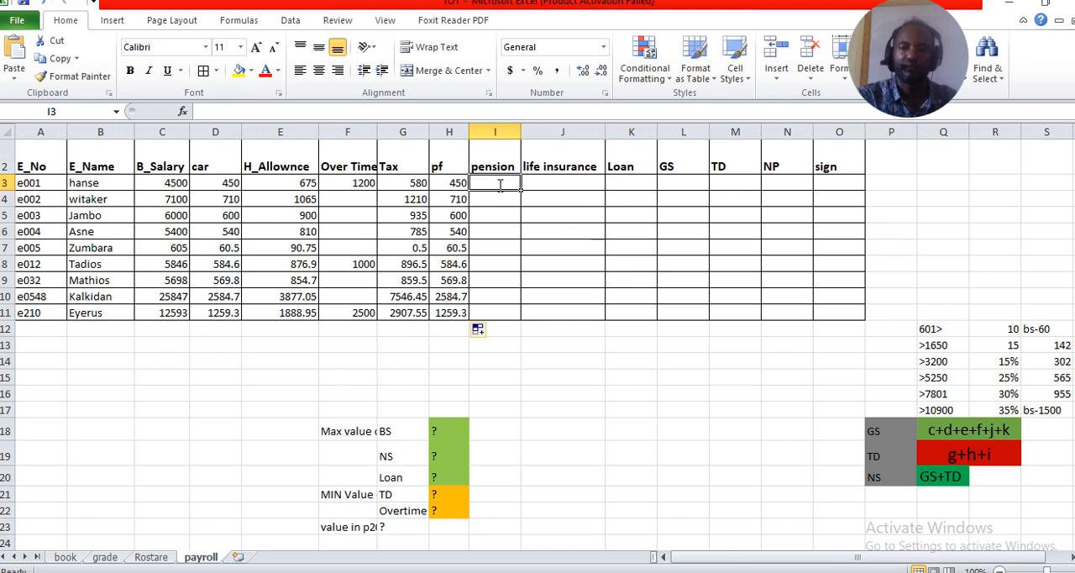
{"action": "type", "text": "="}
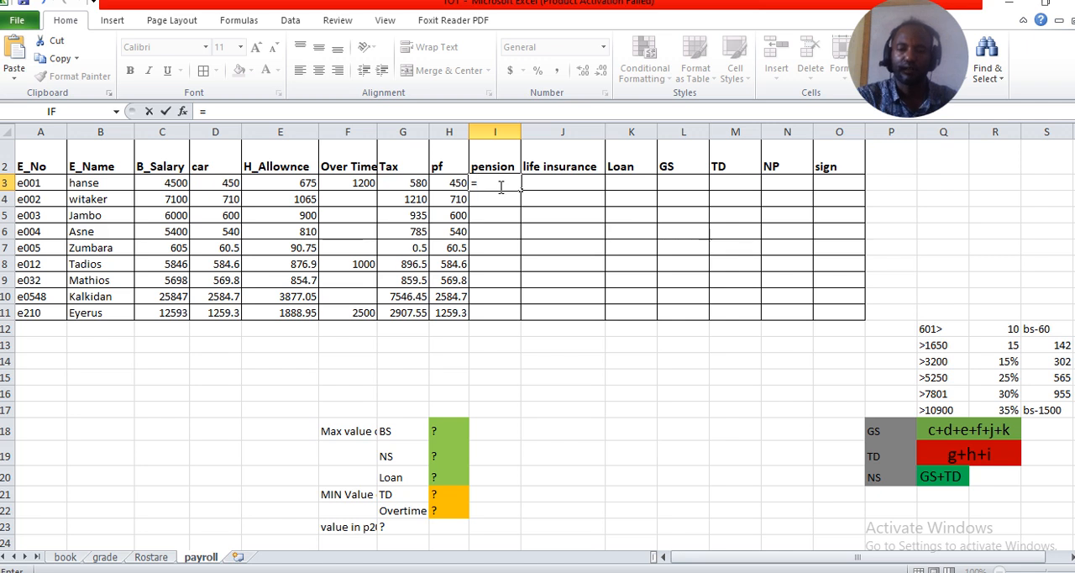
{"action": "left_click", "coordinate": [171, 184]}
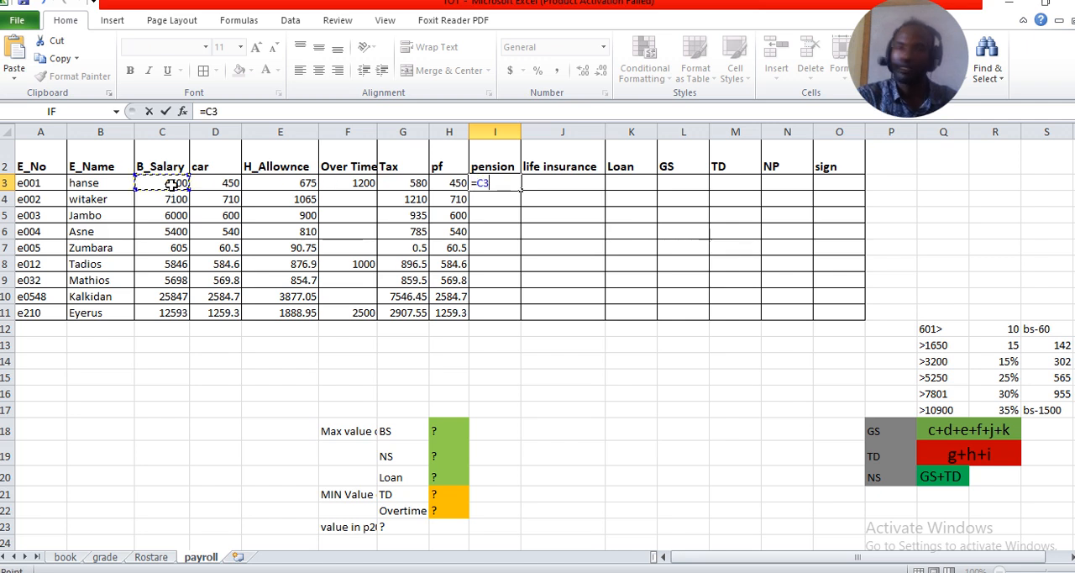
{"action": "type", "text": "*"}
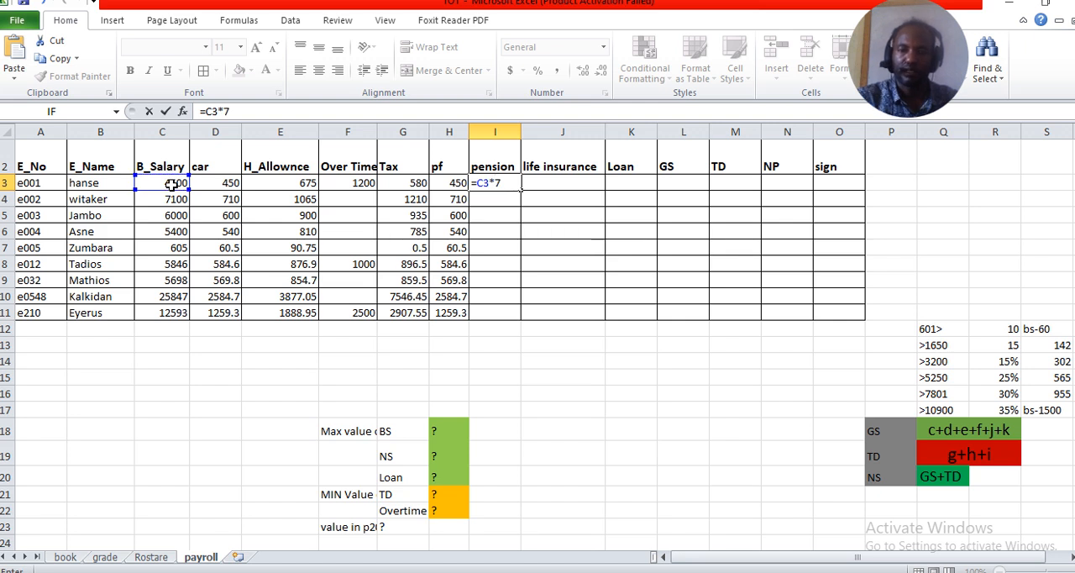
{"action": "type", "text": "7%"}
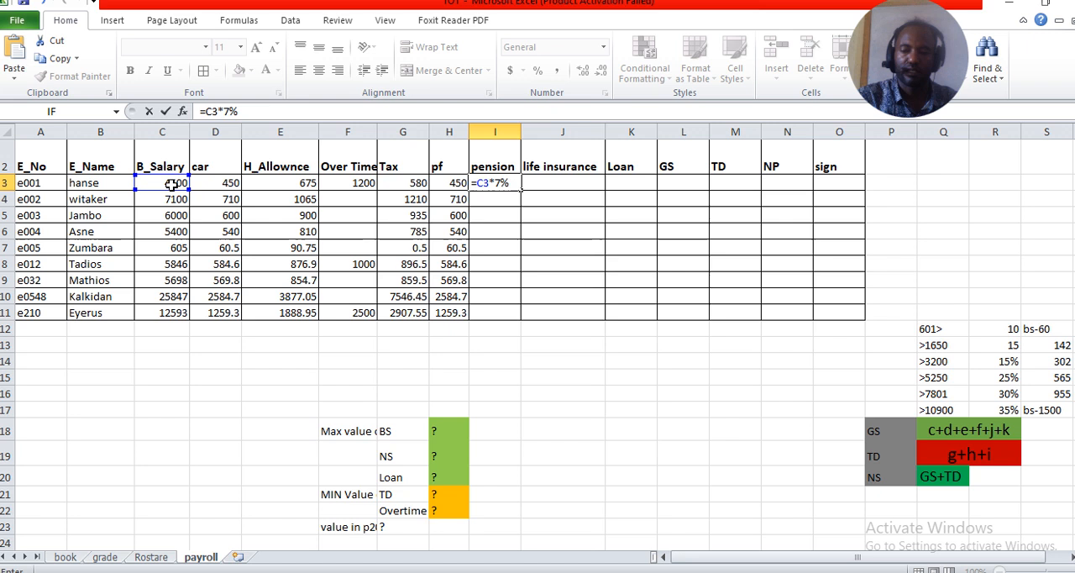
{"action": "key", "text": "Return"}
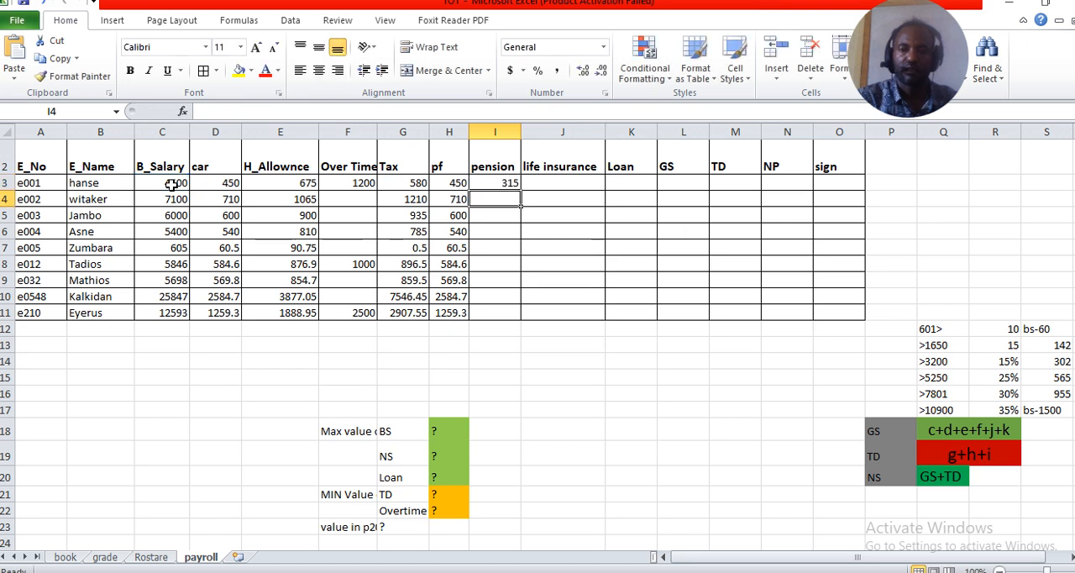
{"action": "left_click", "coordinate": [508, 183]}
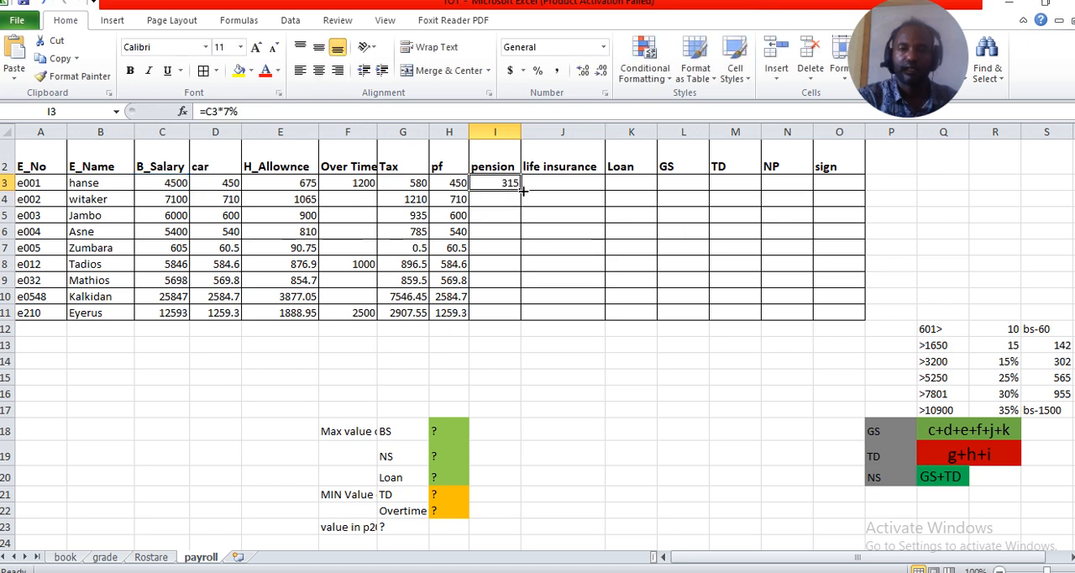
{"action": "double_click", "coordinate": [521, 191]}
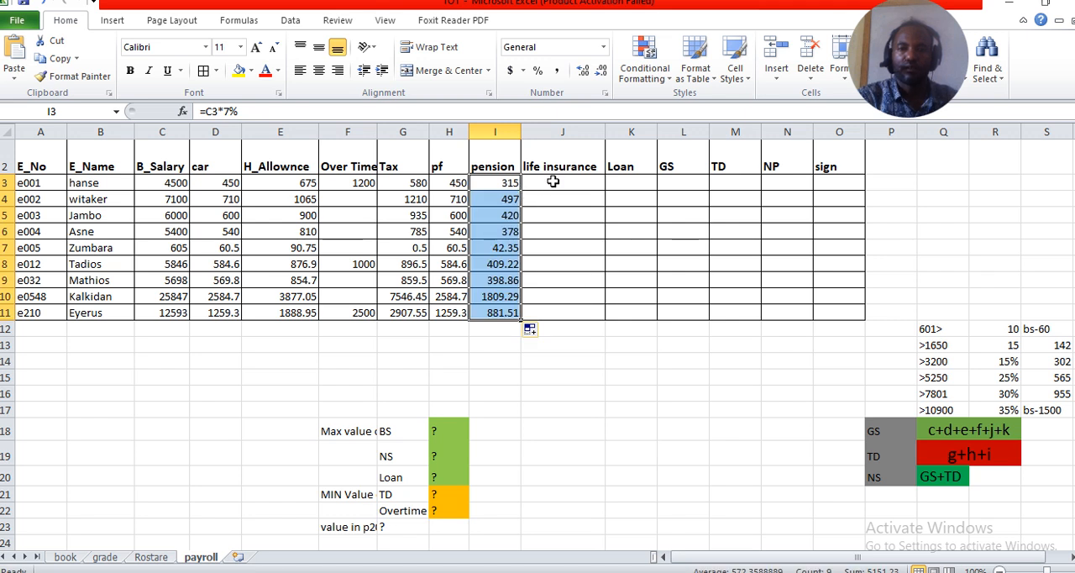
Enter the Loan amounts 100 in K3, 1500 in K4 and 5000 in K8
{"action": "left_click", "coordinate": [553, 182]}
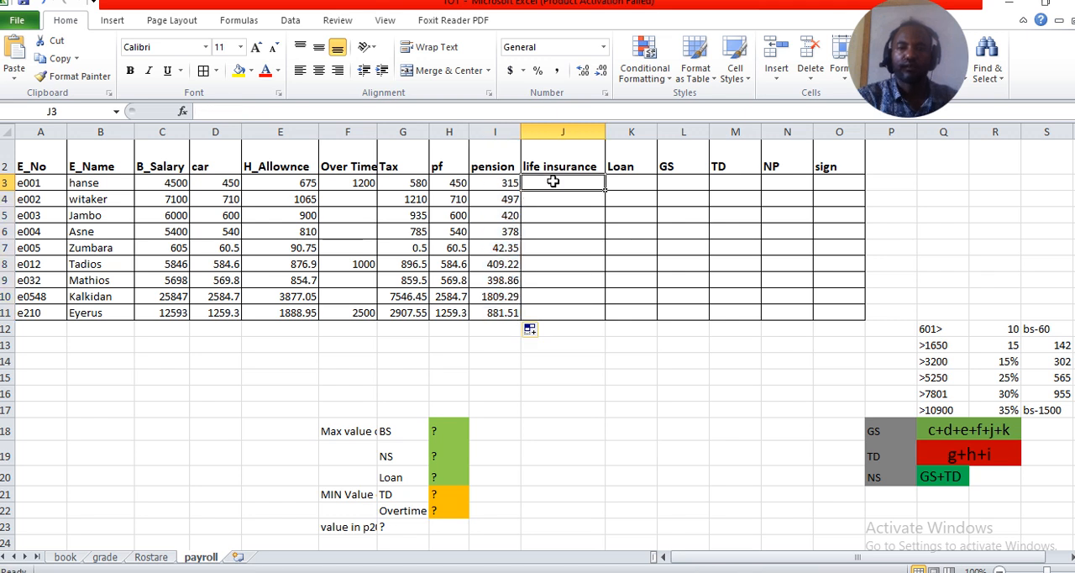
{"action": "left_click", "coordinate": [625, 182]}
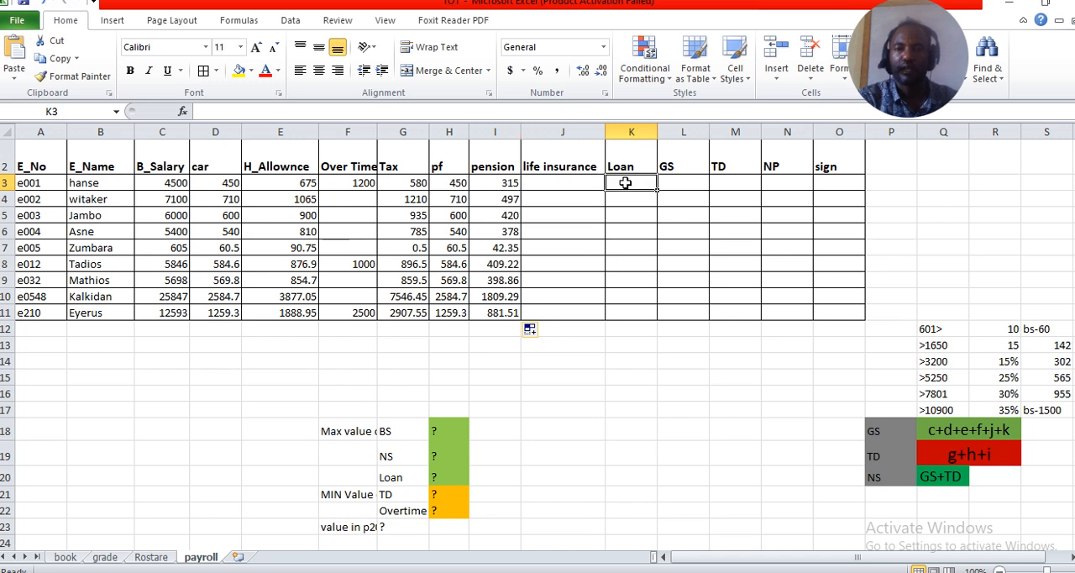
{"action": "type", "text": "100"}
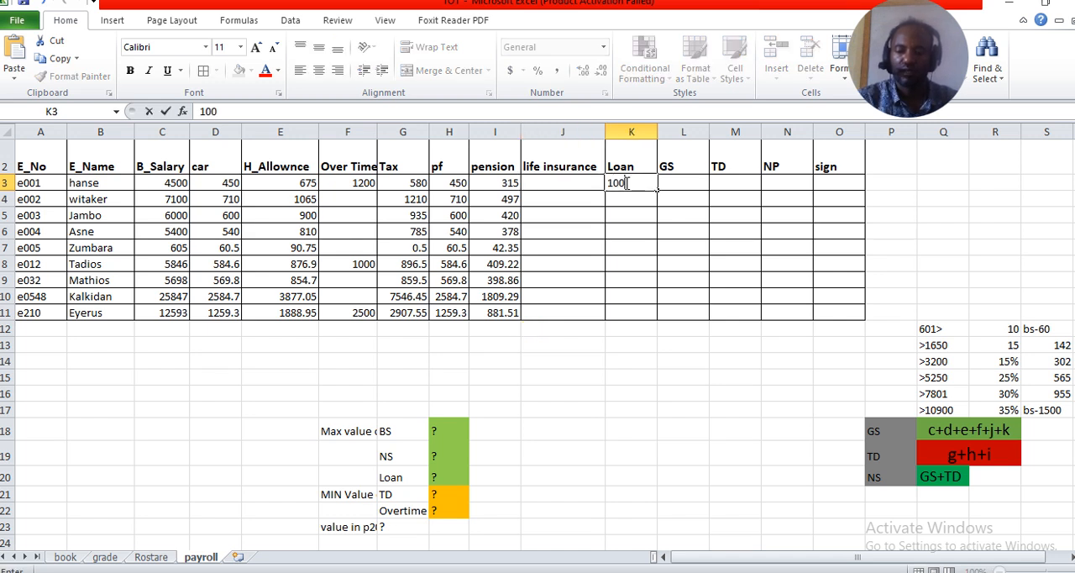
{"action": "key", "text": "Return"}
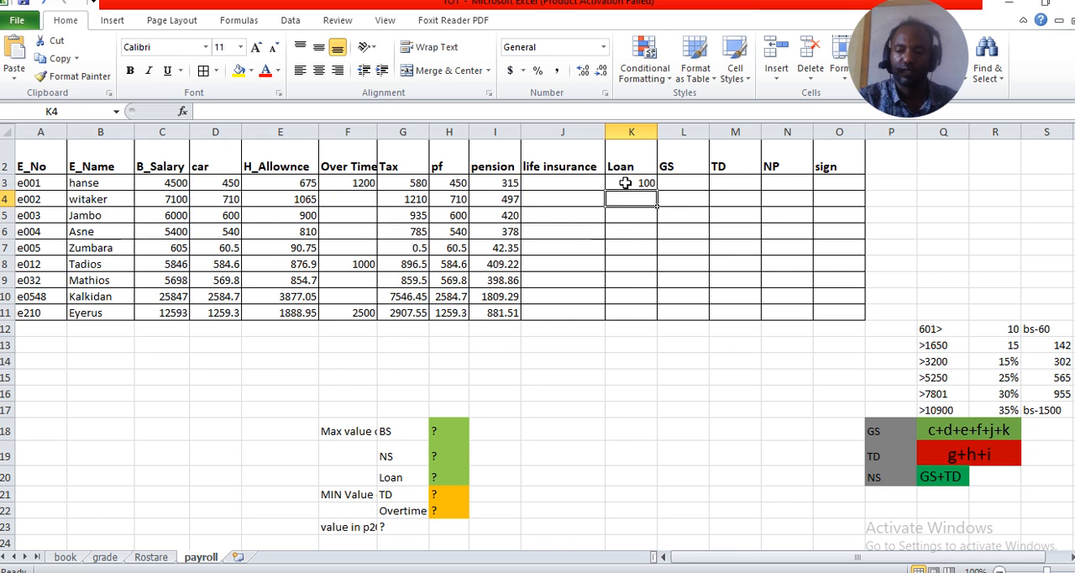
{"action": "type", "text": "1500"}
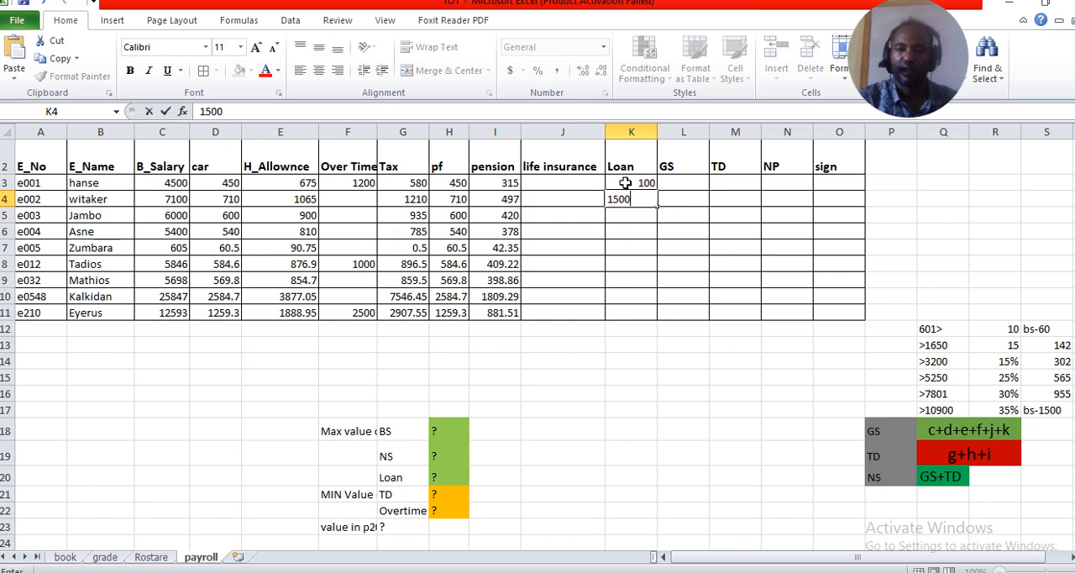
{"action": "key", "text": "Return"}
{"action": "key", "text": "Return"}
{"action": "key", "text": "Return"}
{"action": "key", "text": "Return"}
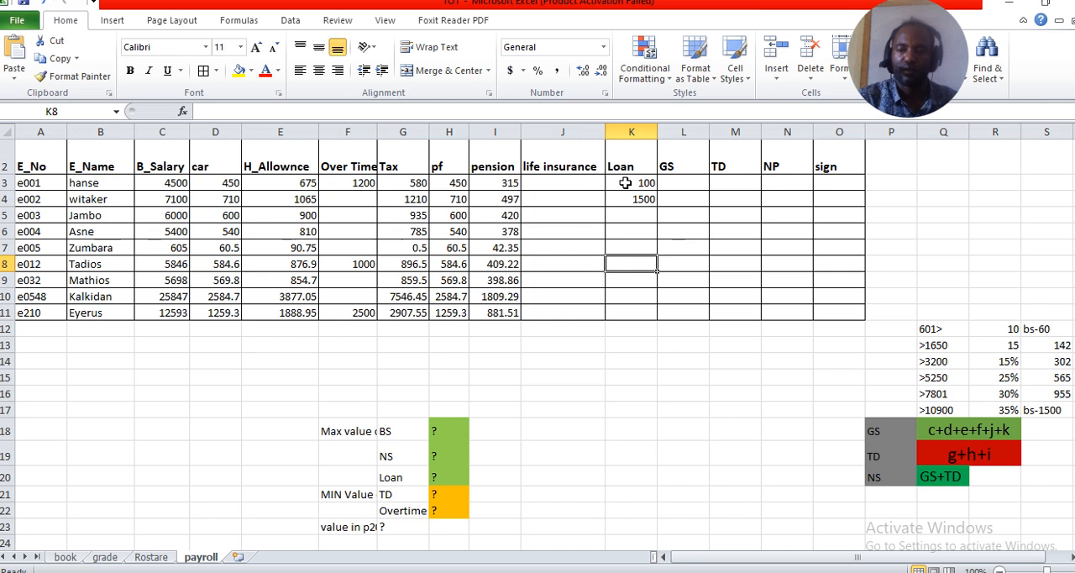
{"action": "type", "text": "5000"}
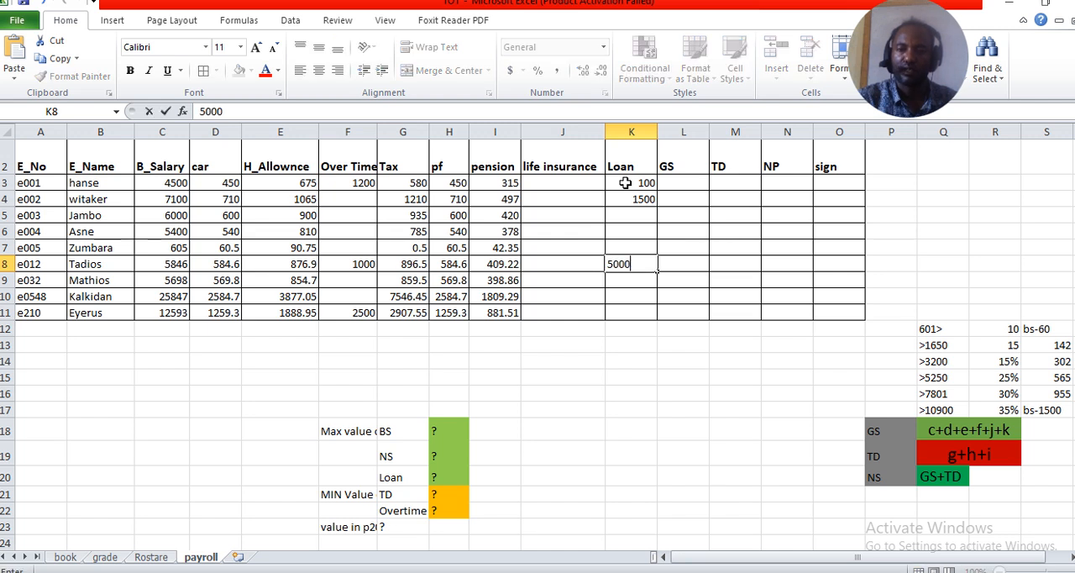
{"action": "key", "text": "Return"}
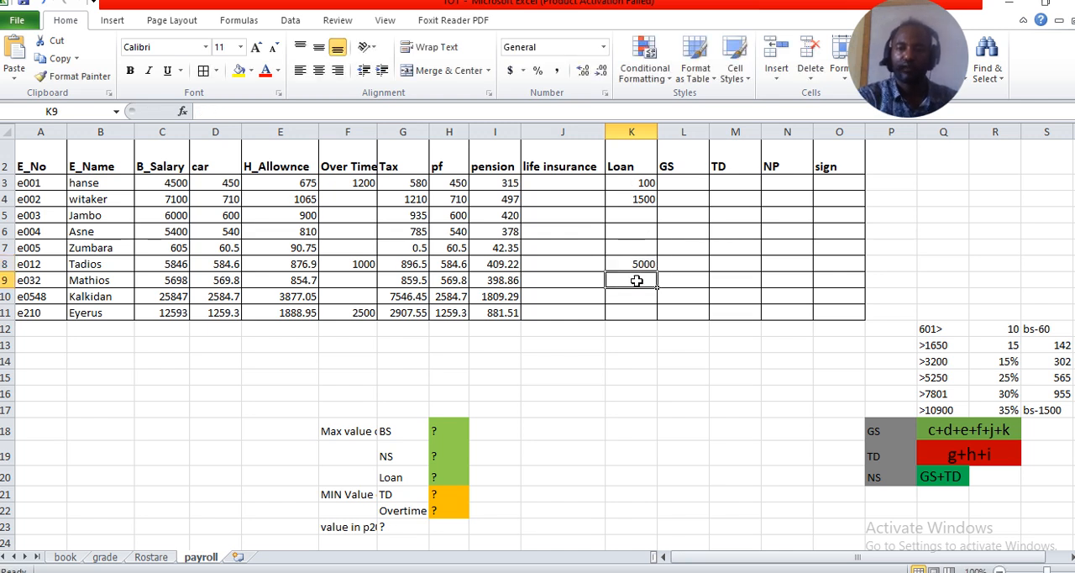
Calculate the GS in L3 as =C3+D3+E3+F3 and fill the formula down to L11
{"action": "left_click", "coordinate": [685, 183]}
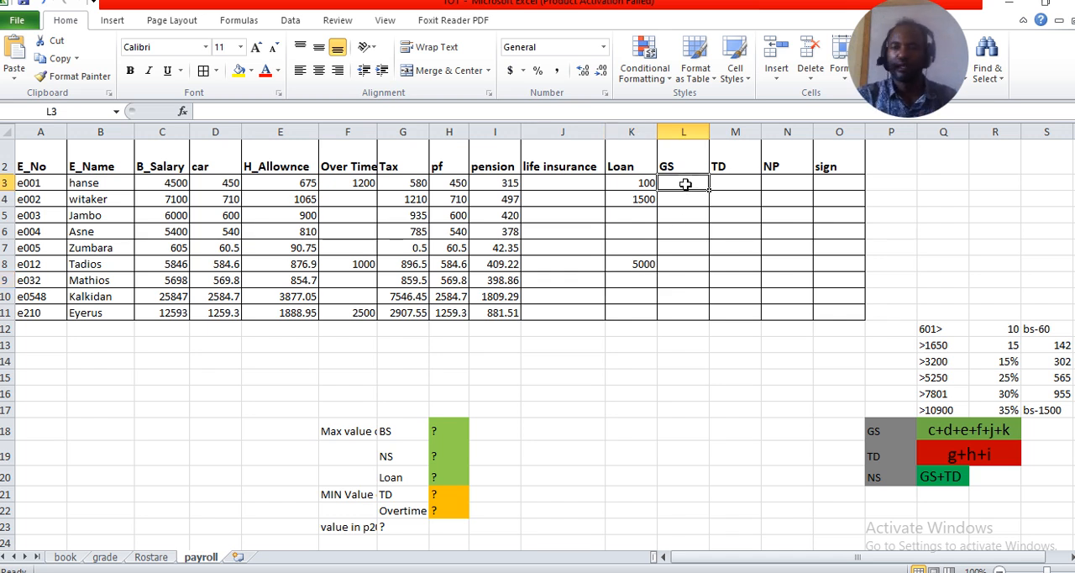
{"action": "type", "text": "="}
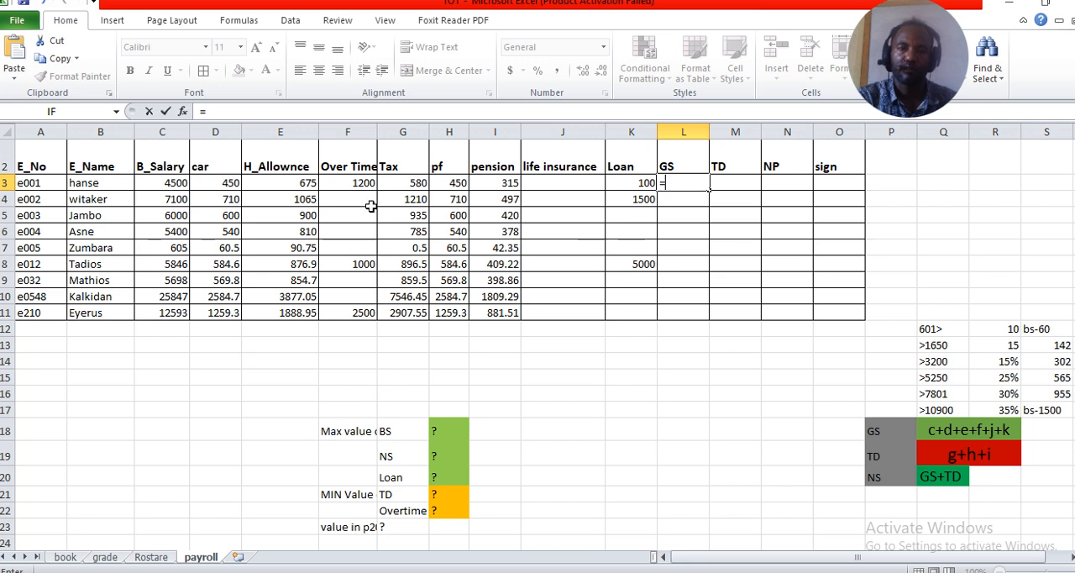
{"action": "left_click", "coordinate": [171, 185]}
{"action": "type", "text": "+"}
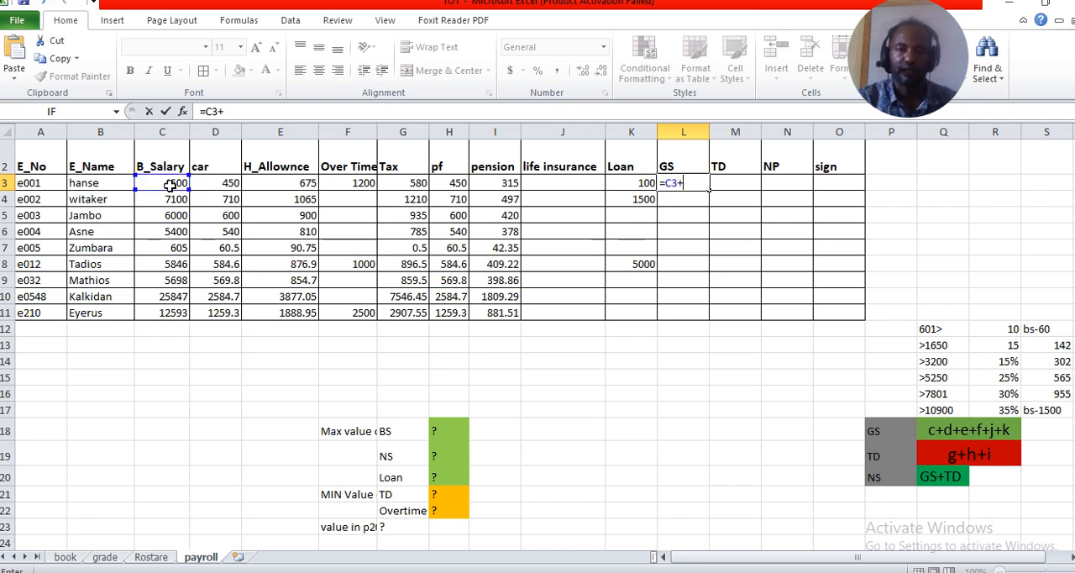
{"action": "left_click", "coordinate": [218, 185]}
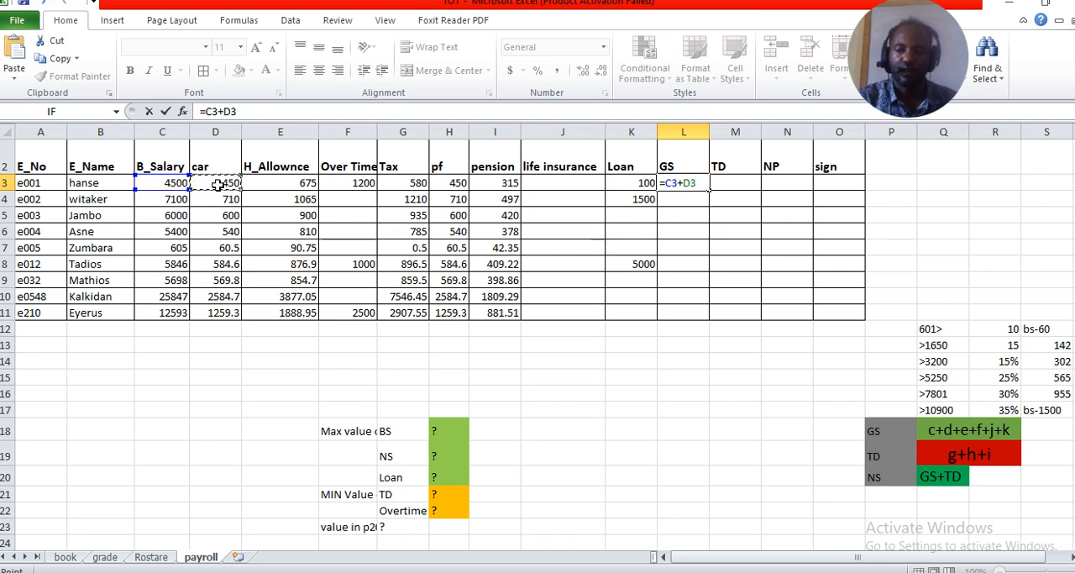
{"action": "type", "text": "+"}
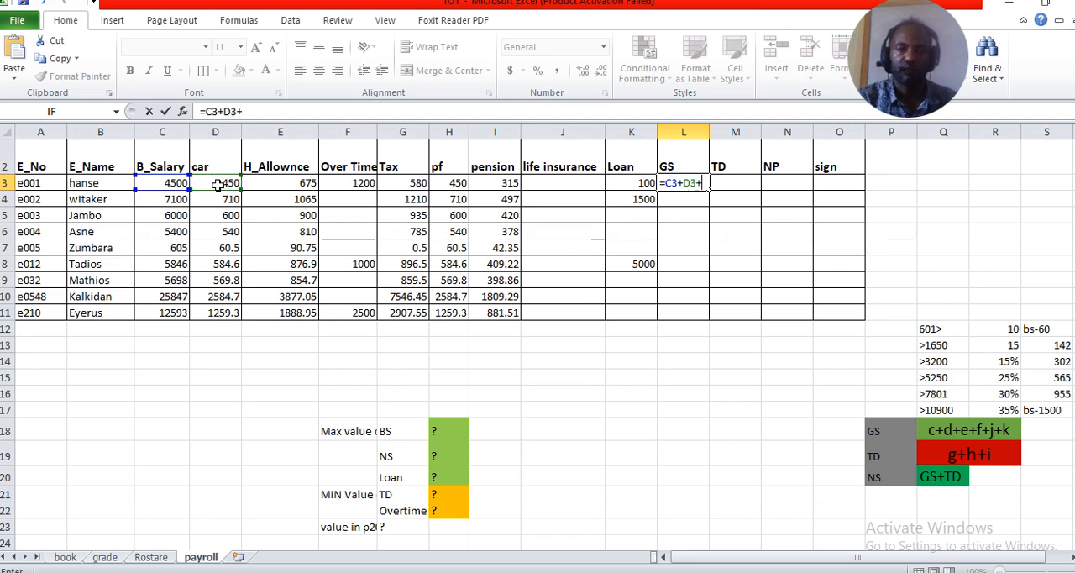
{"action": "left_click", "coordinate": [283, 183]}
{"action": "type", "text": "+"}
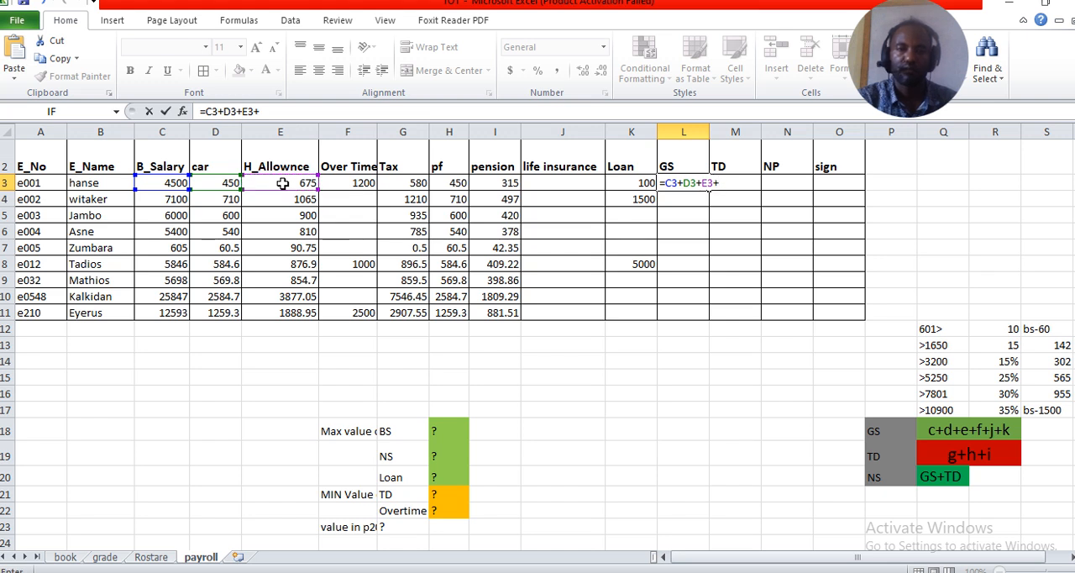
{"action": "left_click", "coordinate": [356, 184]}
{"action": "type", "text": "+"}
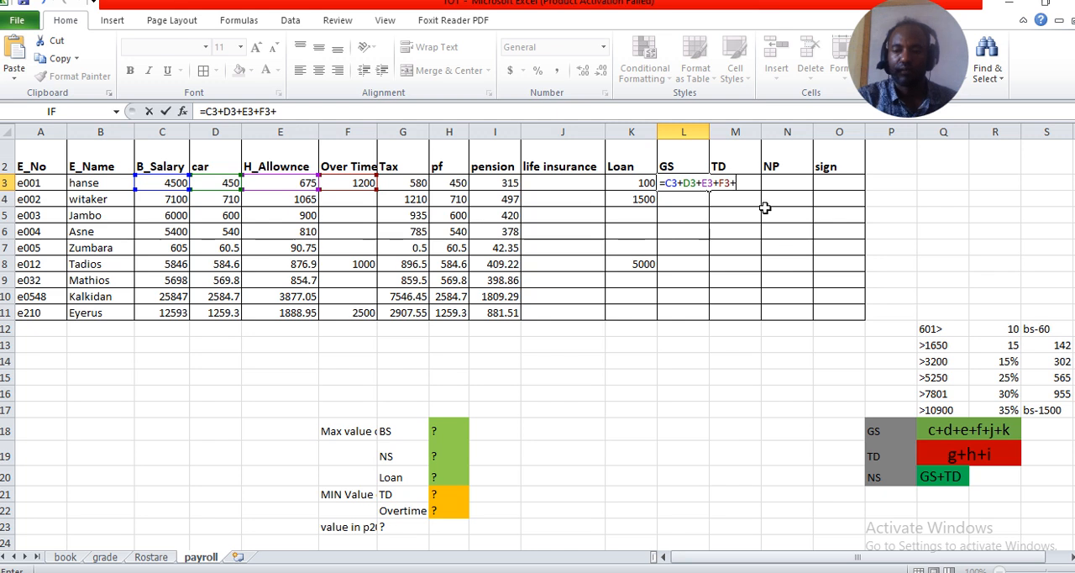
{"action": "key", "text": "Return"}
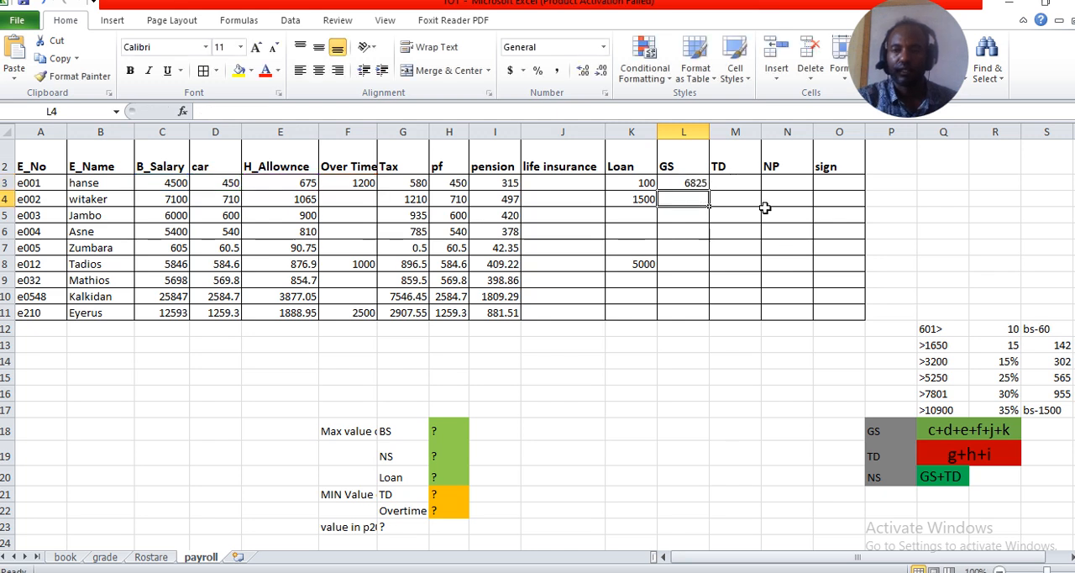
{"action": "left_click", "coordinate": [689, 182]}
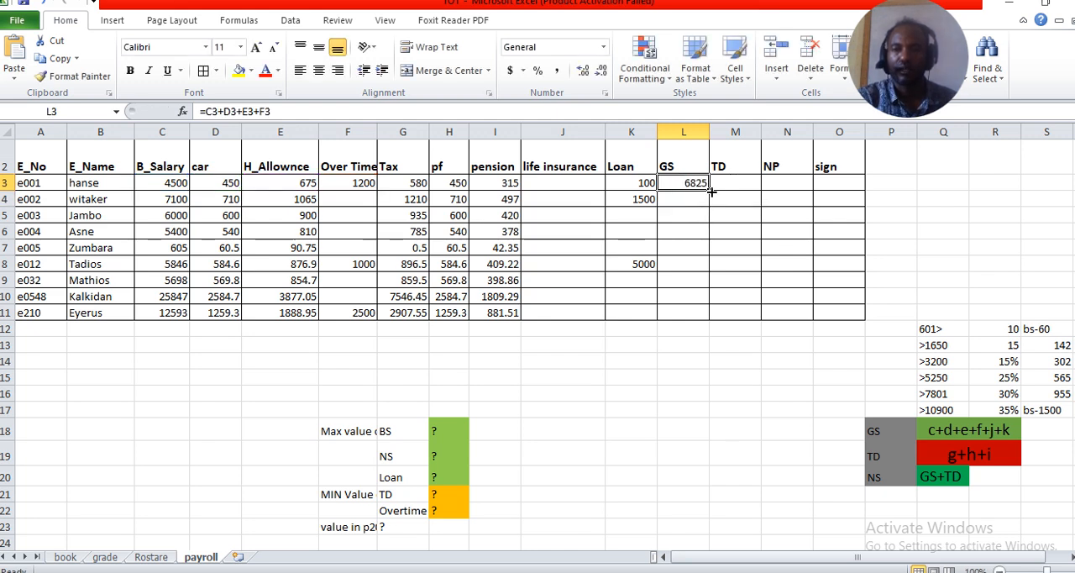
{"action": "double_click", "coordinate": [709, 191]}
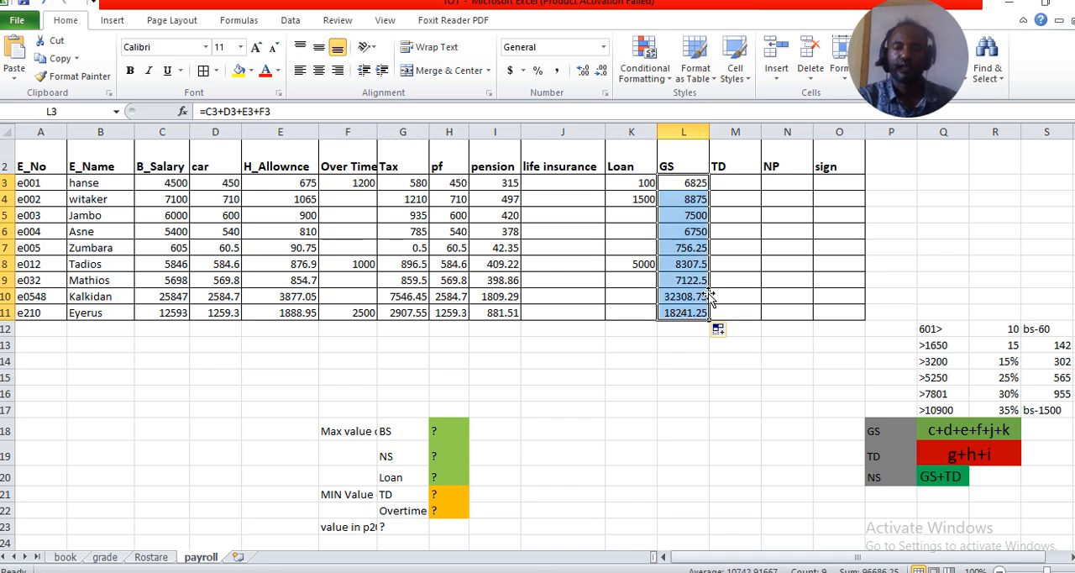
Calculate the TD in M3 as =G3+H3+I3+K3 and fill the formula down to M11
{"action": "left_click", "coordinate": [733, 182]}
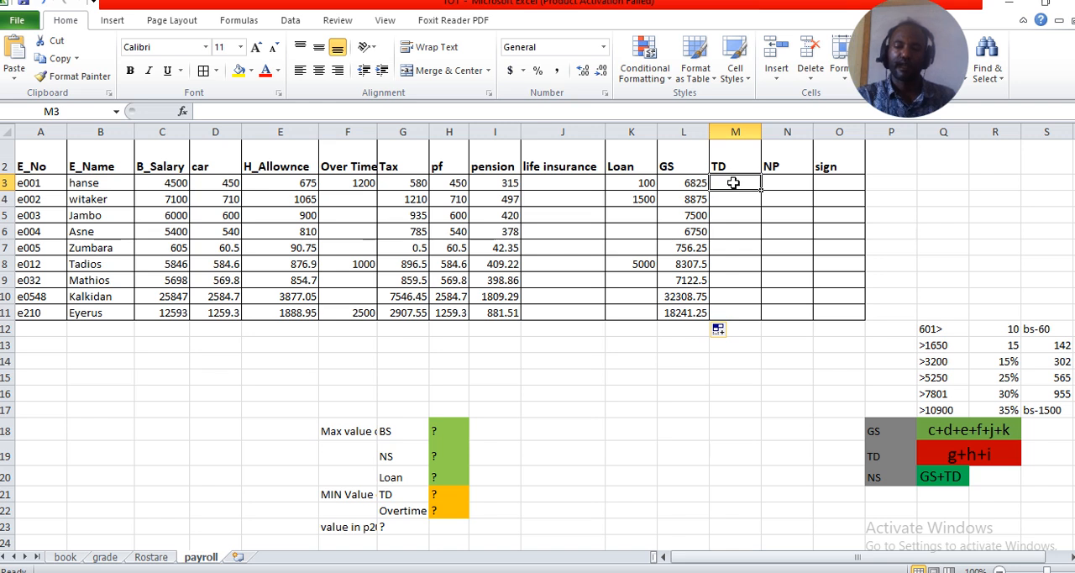
{"action": "type", "text": "="}
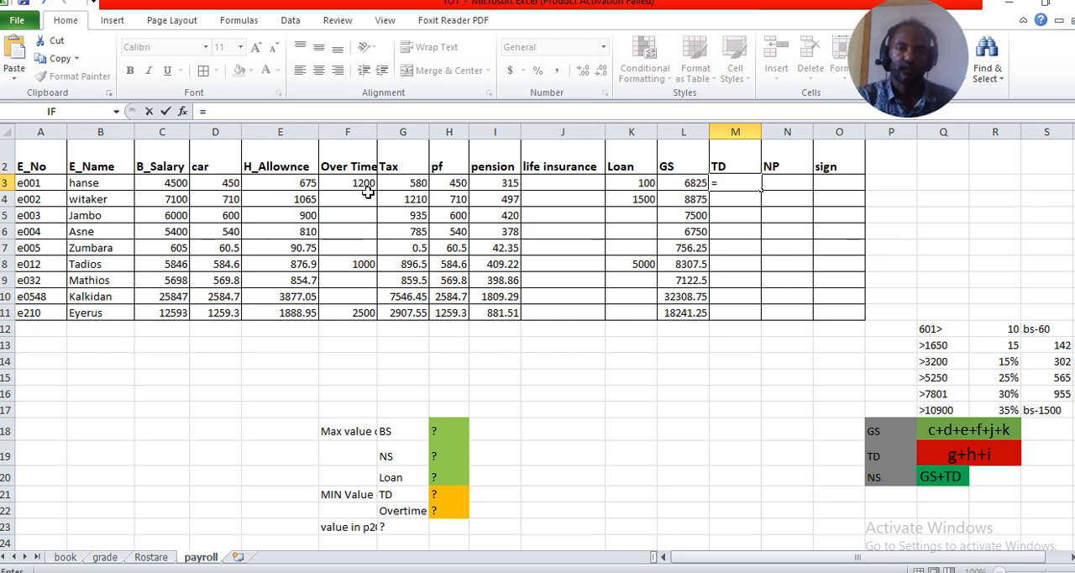
{"action": "left_click", "coordinate": [398, 183]}
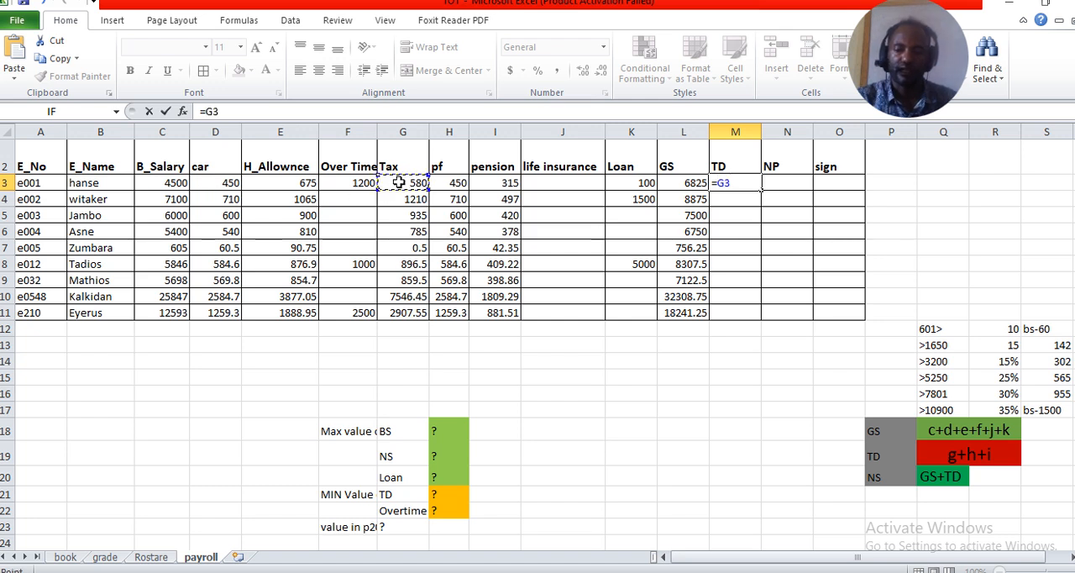
{"action": "type", "text": "+"}
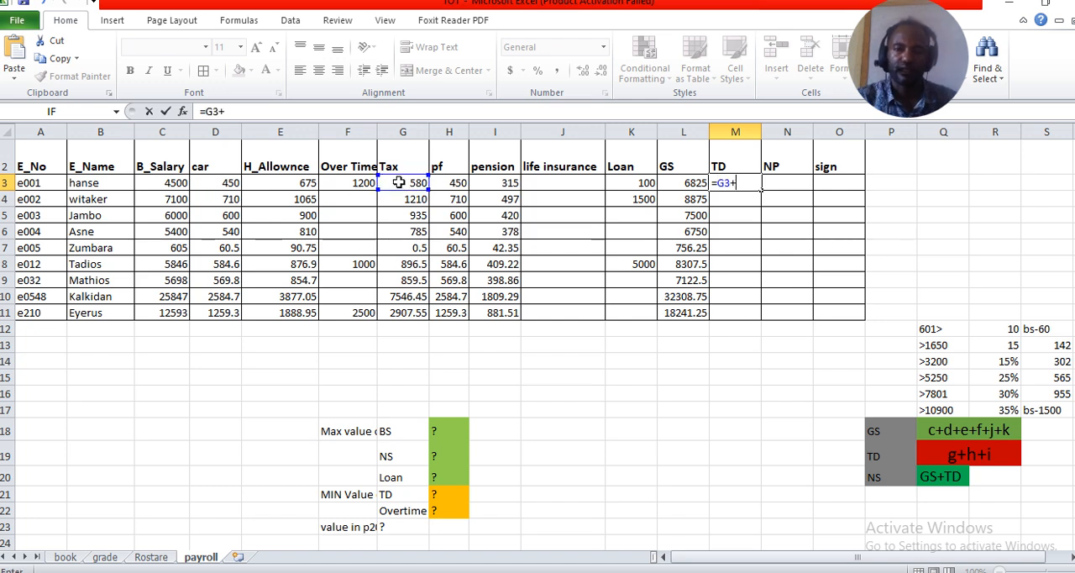
{"action": "left_click", "coordinate": [454, 186]}
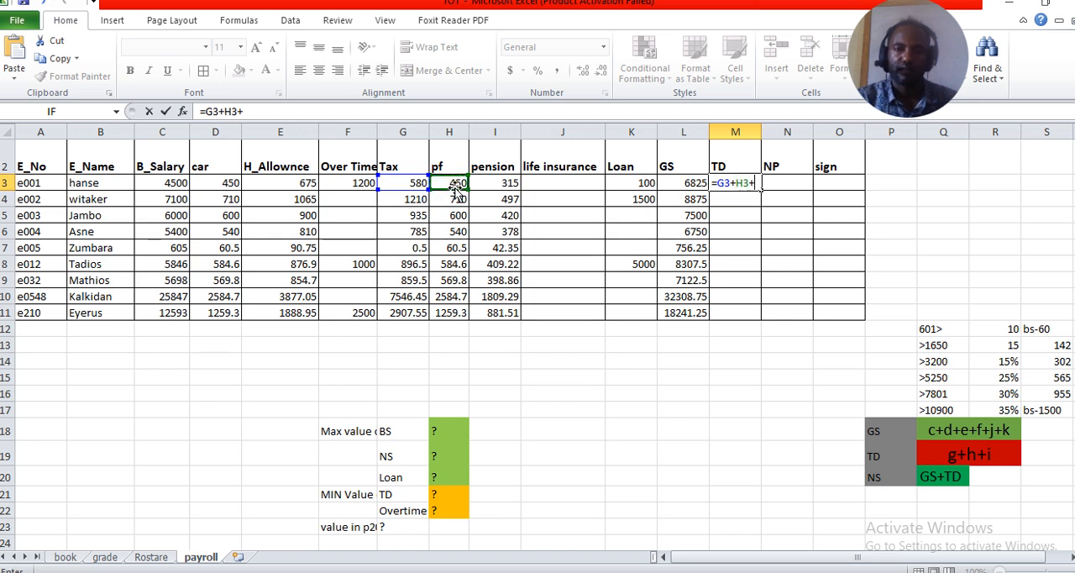
{"action": "left_click", "coordinate": [490, 185]}
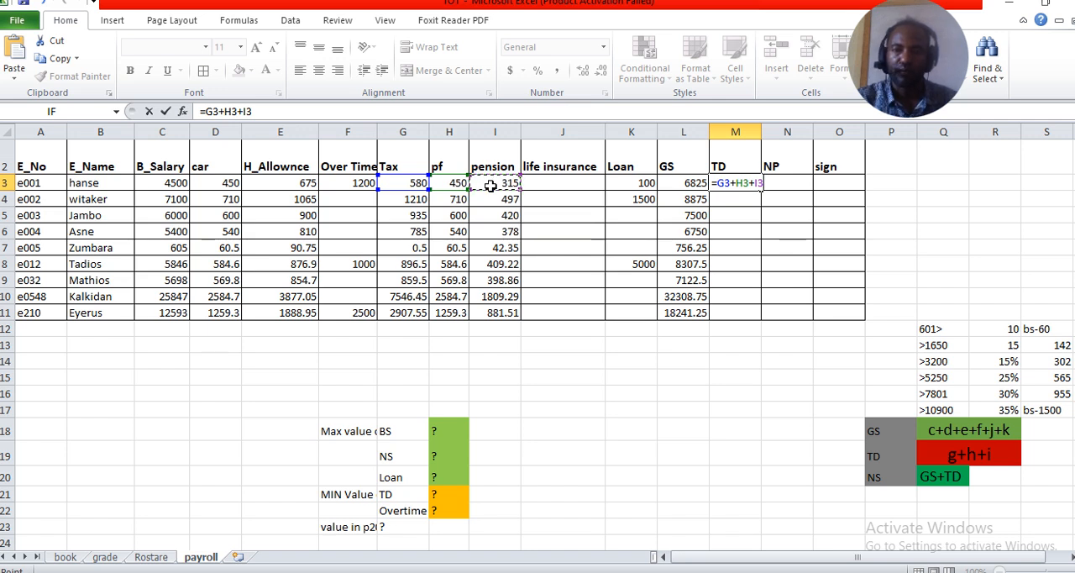
{"action": "type", "text": "+"}
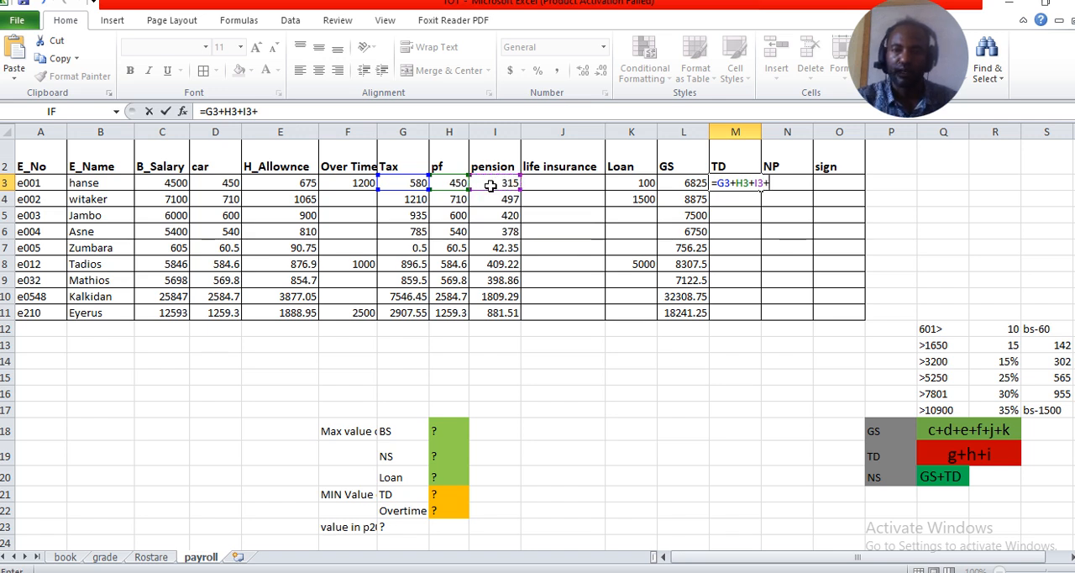
{"action": "left_click", "coordinate": [634, 185]}
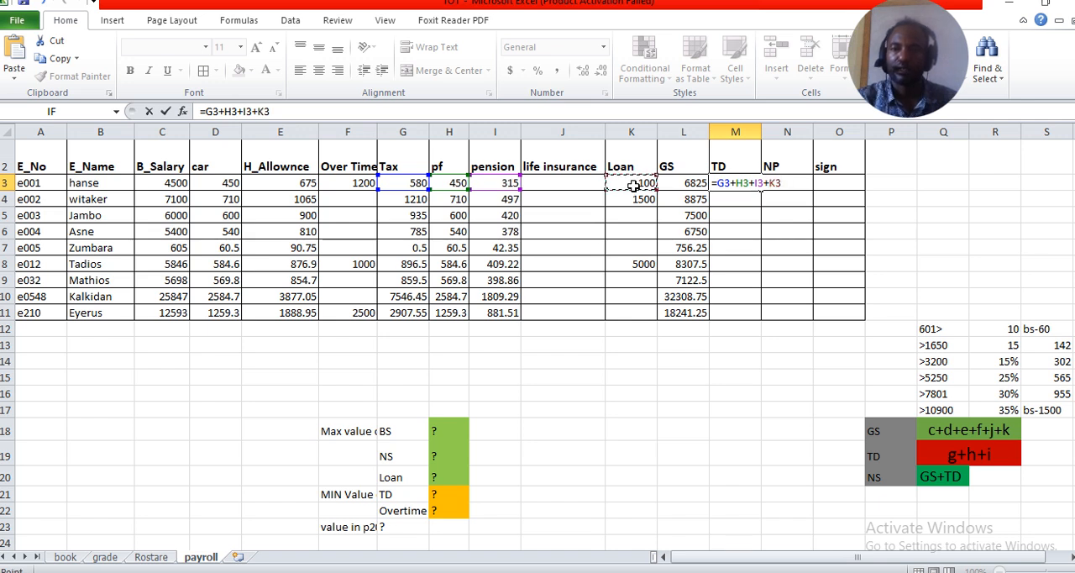
{"action": "key", "text": "Return"}
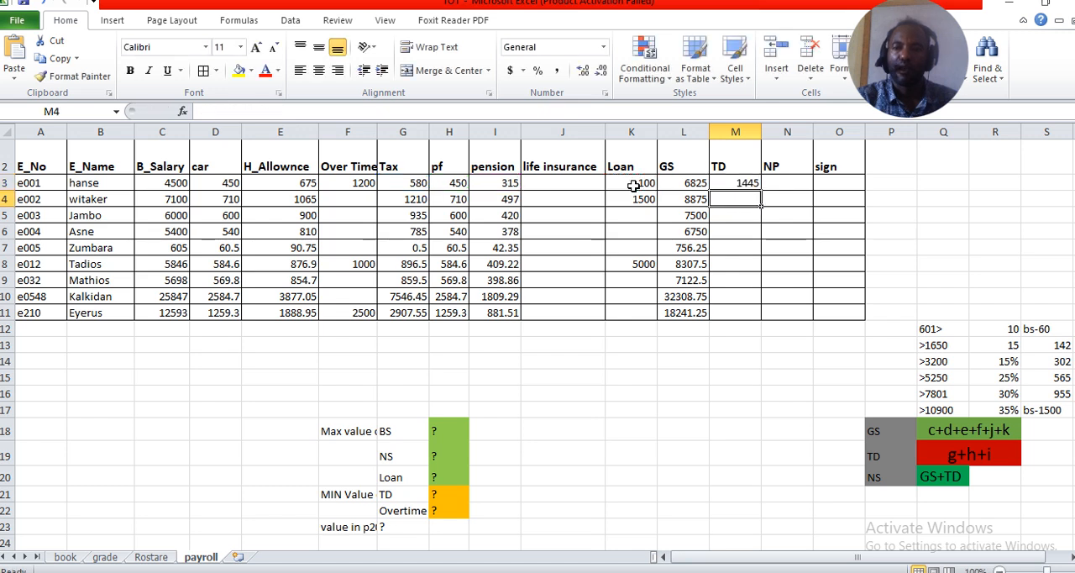
{"action": "left_click", "coordinate": [757, 184]}
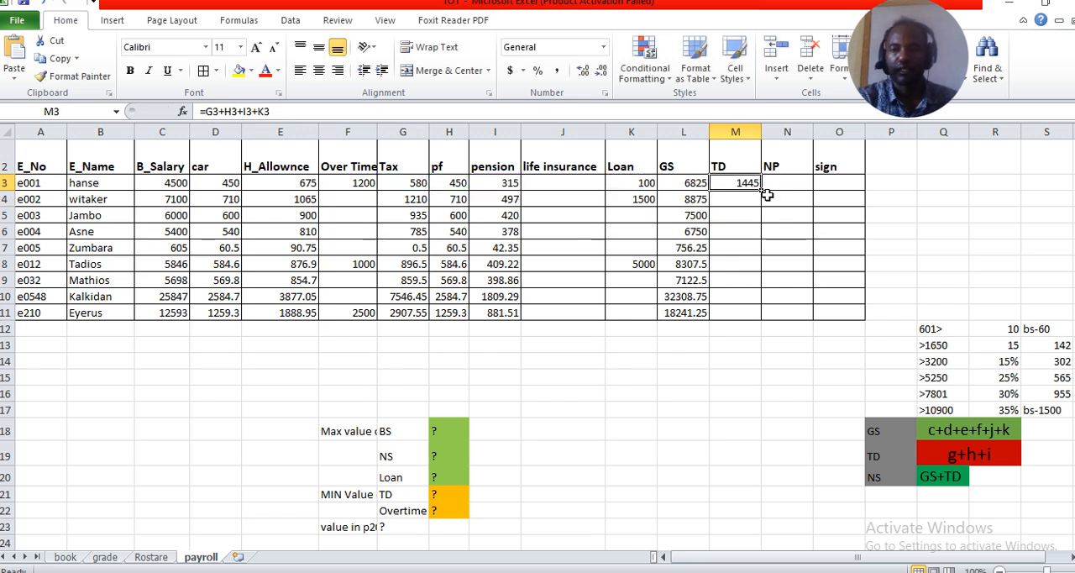
{"action": "double_click", "coordinate": [762, 190]}
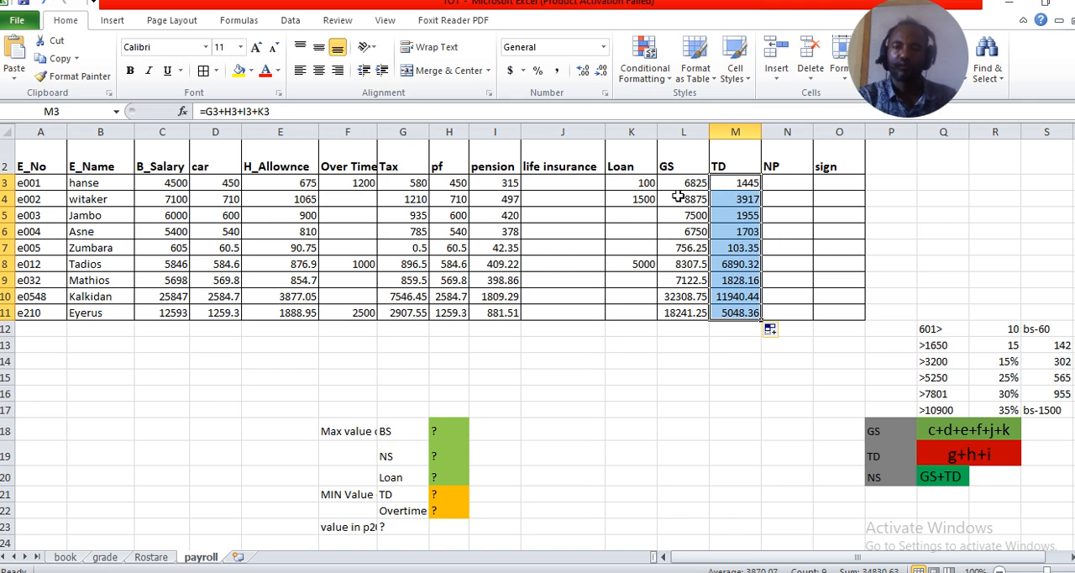
Calculate the NP in N3 as =L3-M3 and fill the formula down to N11
{"action": "left_click", "coordinate": [784, 182]}
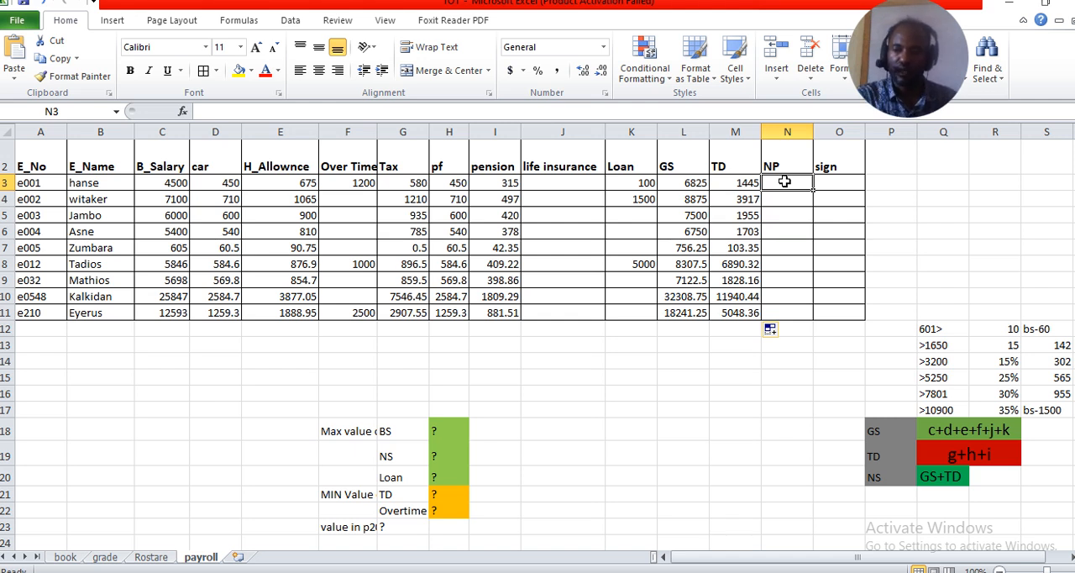
{"action": "type", "text": "="}
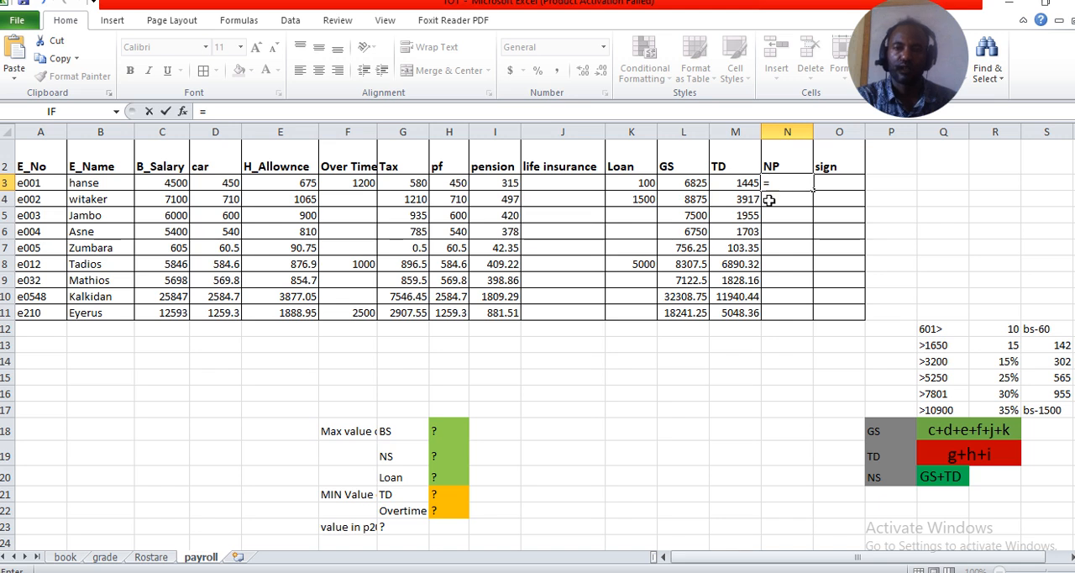
{"action": "left_click", "coordinate": [689, 184]}
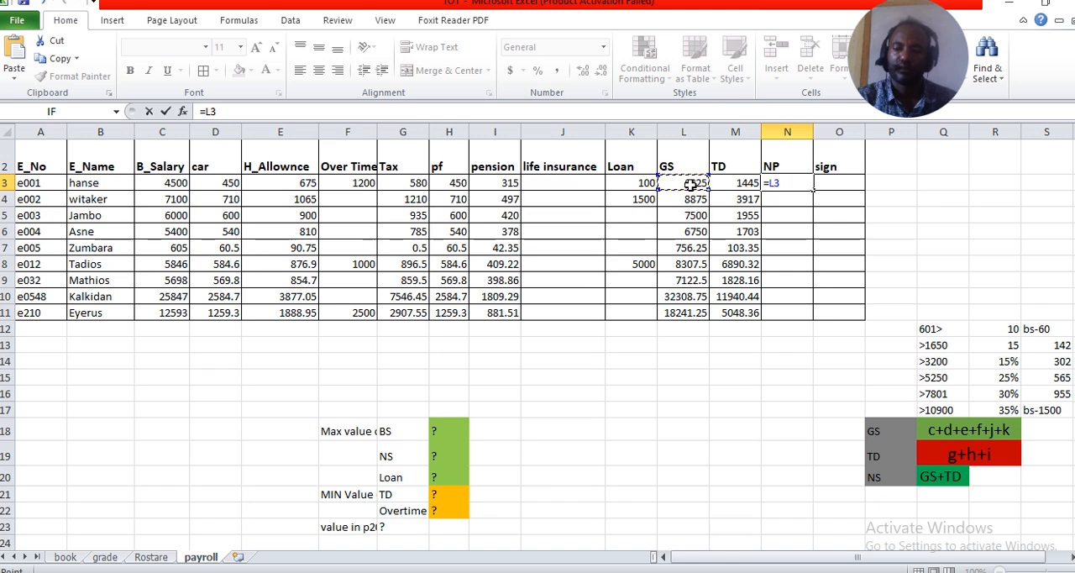
{"action": "type", "text": "-"}
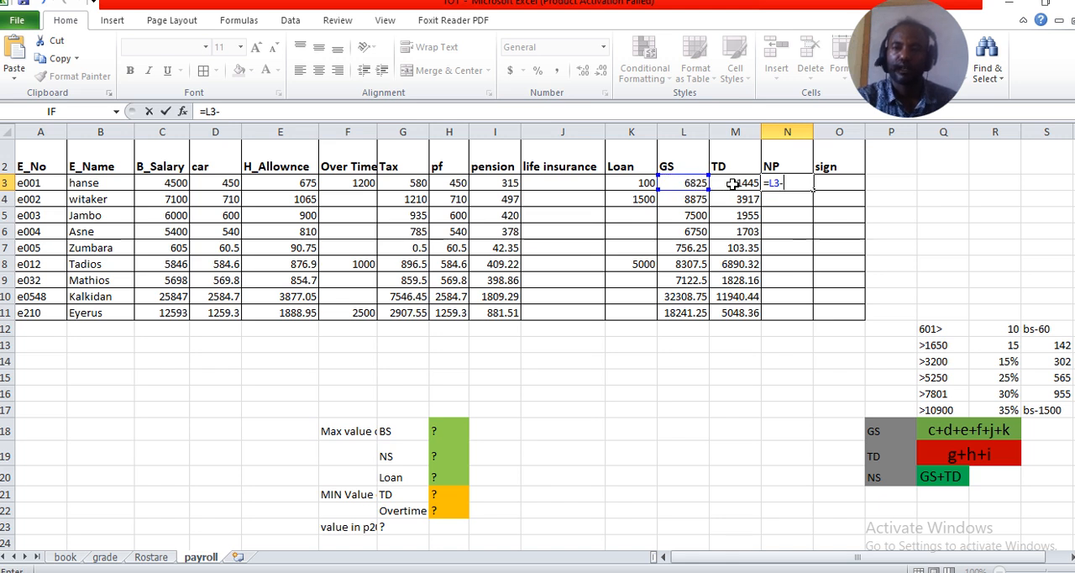
{"action": "left_click", "coordinate": [732, 184]}
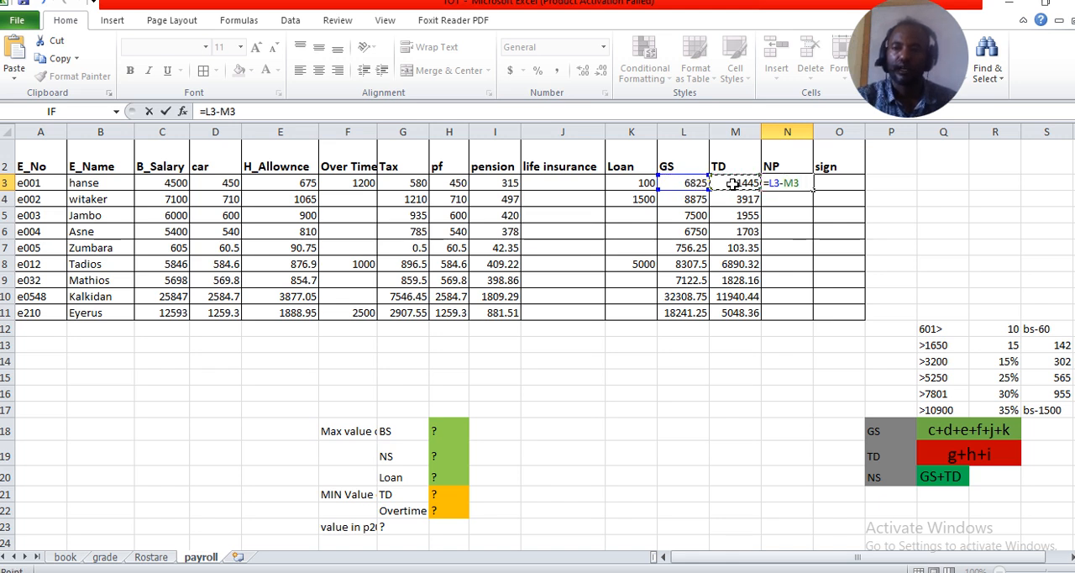
{"action": "key", "text": "Return"}
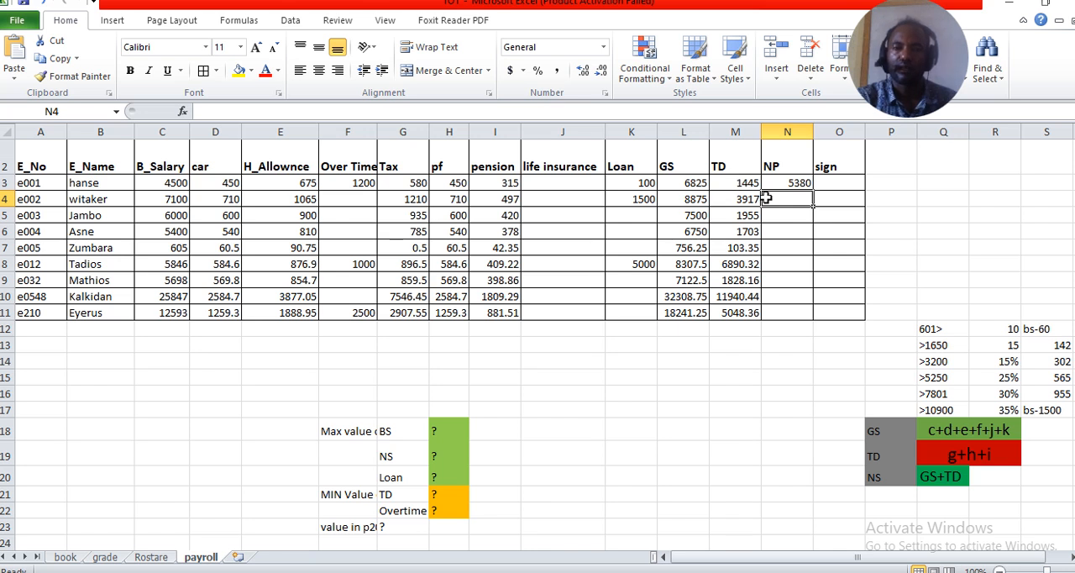
{"action": "left_click", "coordinate": [804, 181]}
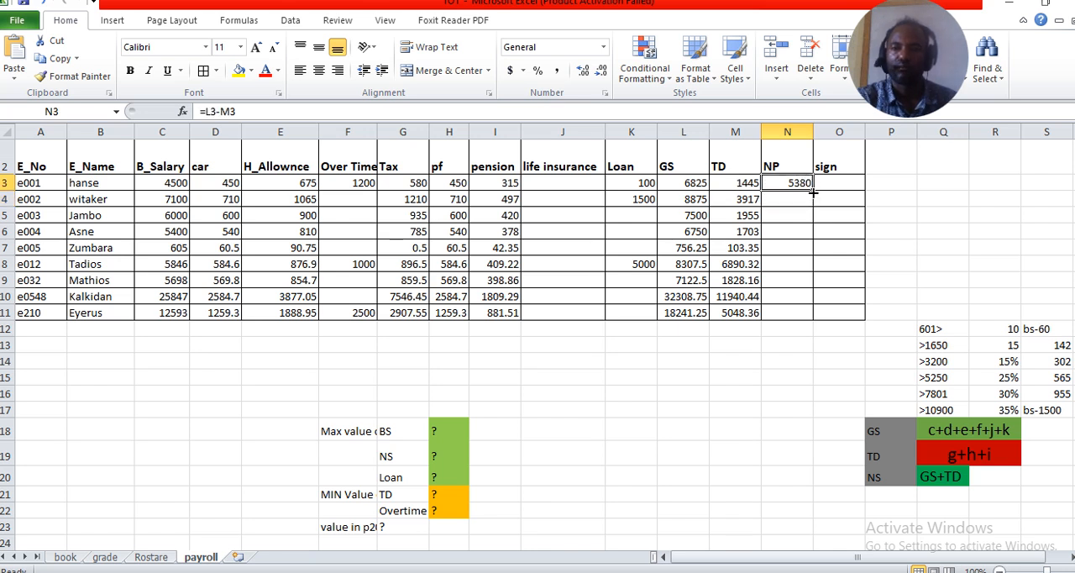
{"action": "double_click", "coordinate": [812, 191]}
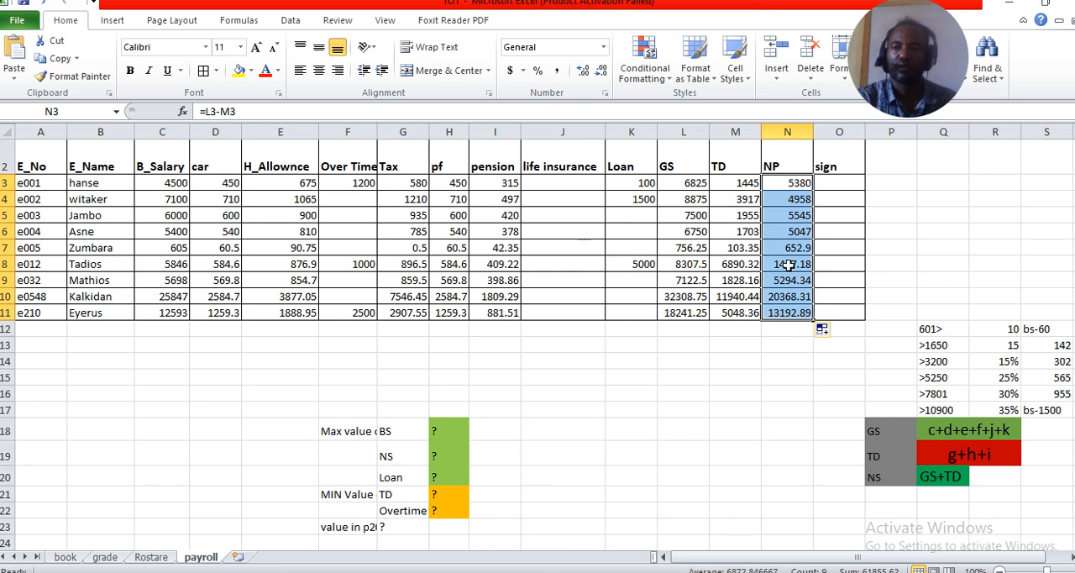